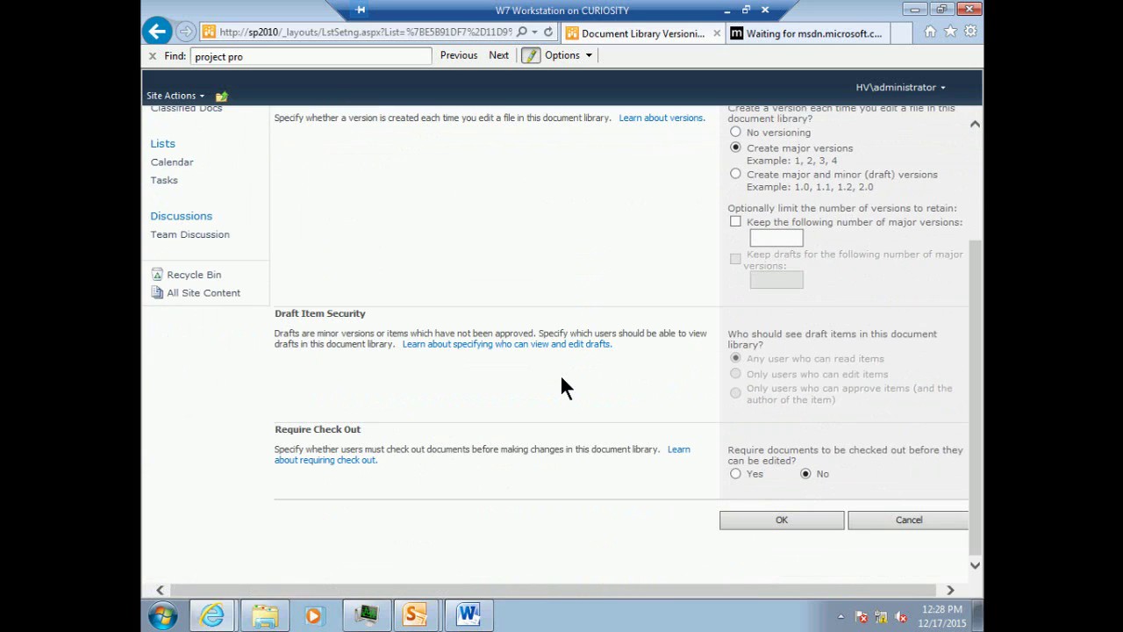
# Set the library's Require Check Out option to Yes and return to Important Docs.
pyautogui.press('Left')
pyautogui.press('Return')
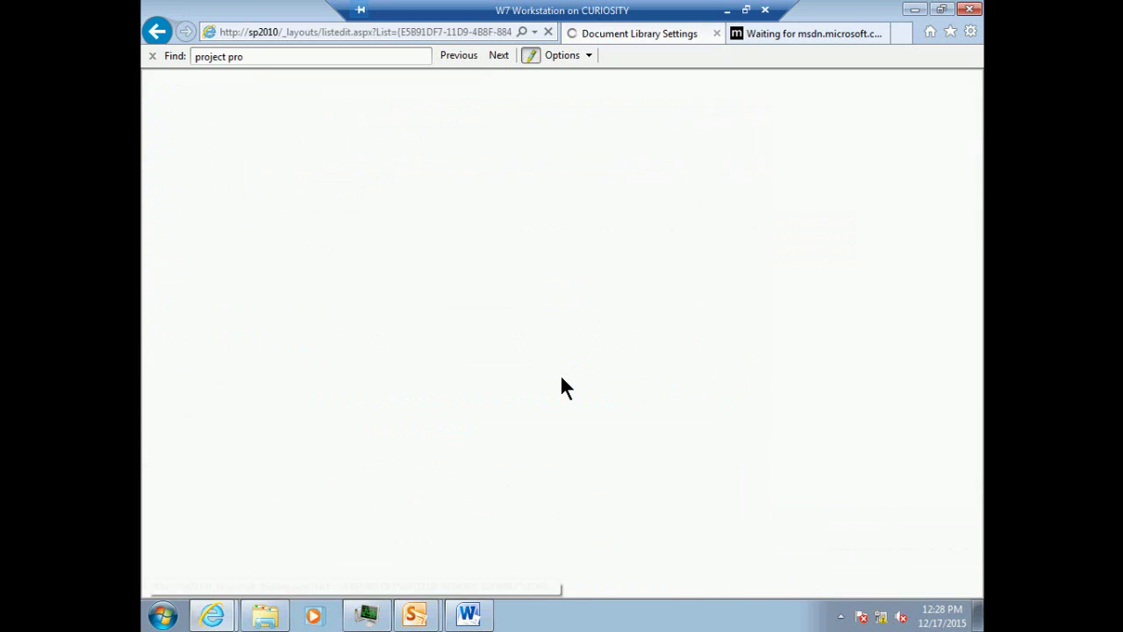
pyautogui.press('Return')
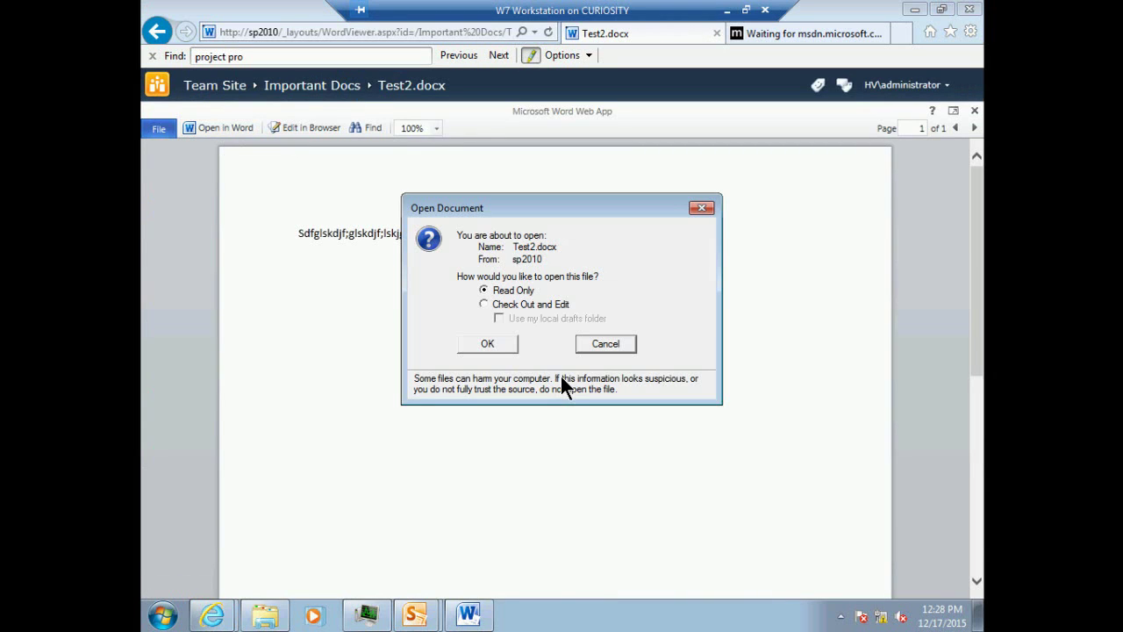
# Check out Test2 for editing in Word and bring up the SharePoint Drafts folder.
pyautogui.press('Down')
pyautogui.press('Return')
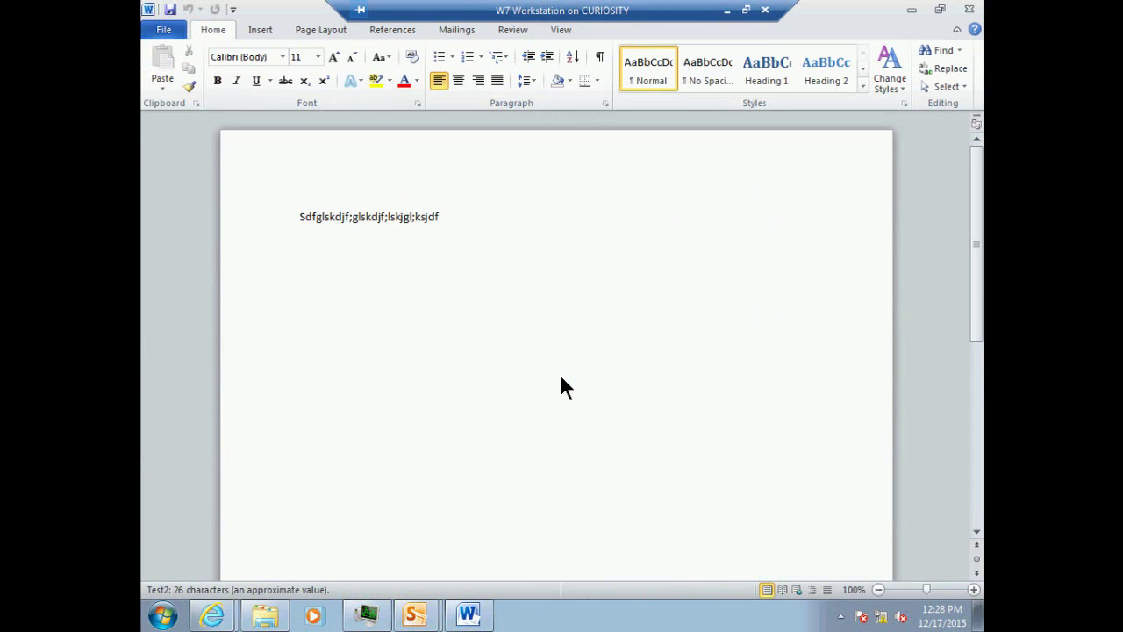
pyautogui.hotkey('alt', 'Tab')
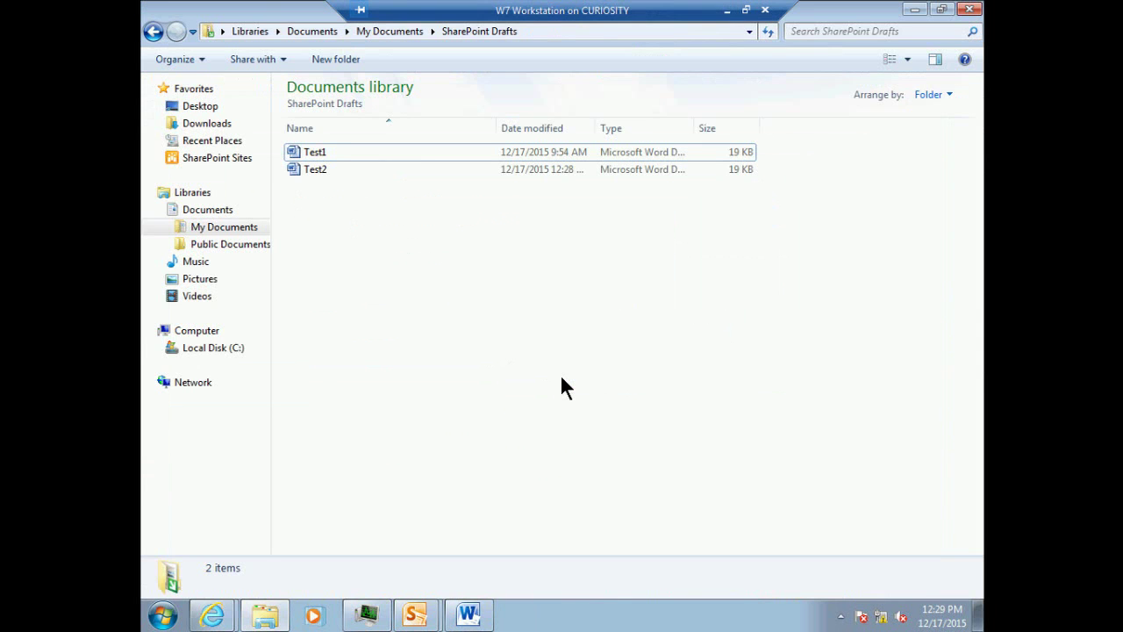
# Reopen SharePoint Drafts from My Documents to confirm Test2 is there, then return to Word.
pyautogui.hotkey('alt', 'Up')
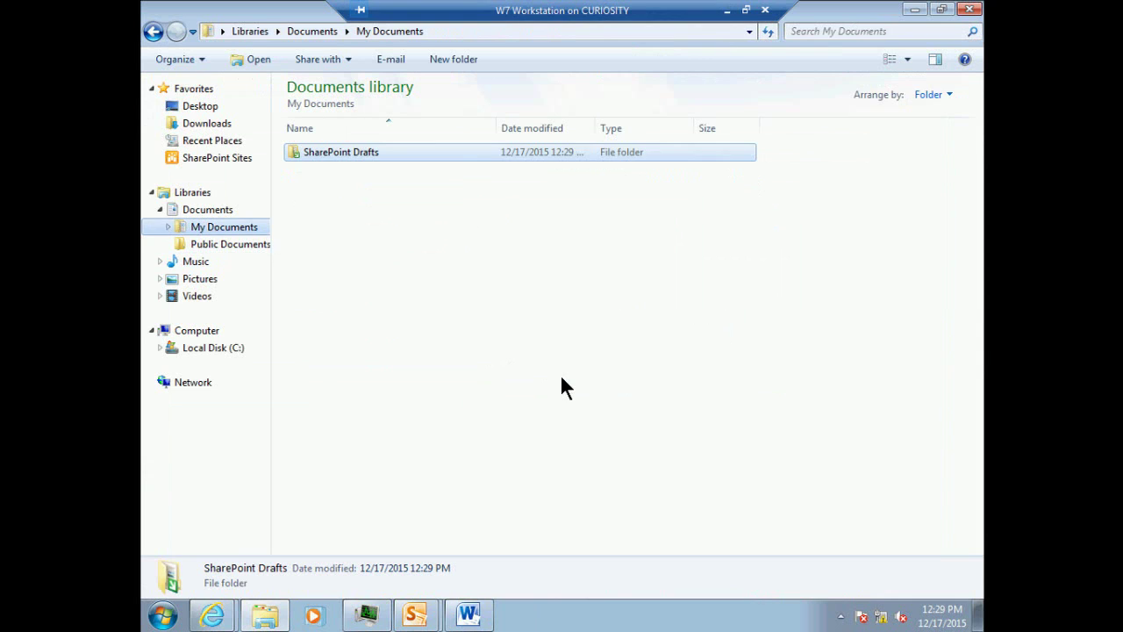
pyautogui.press('Return')
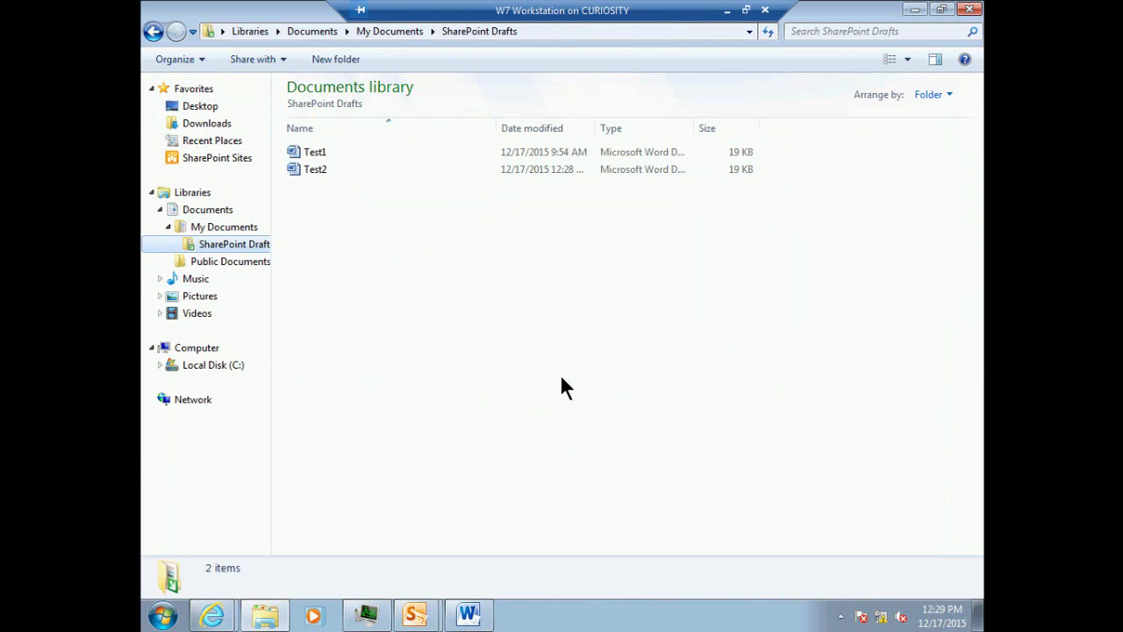
pyautogui.hotkey('alt', 'Tab')
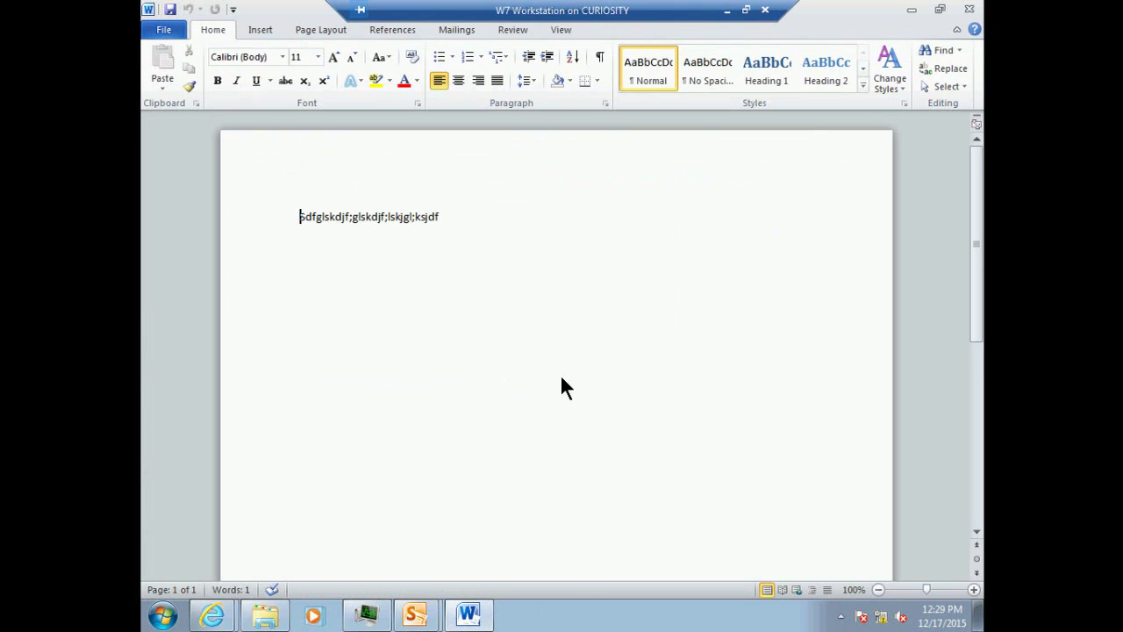
# Add a second line of text to Test2, save it, and close the document.
pyautogui.press('Return')
pyautogui.press('Return')
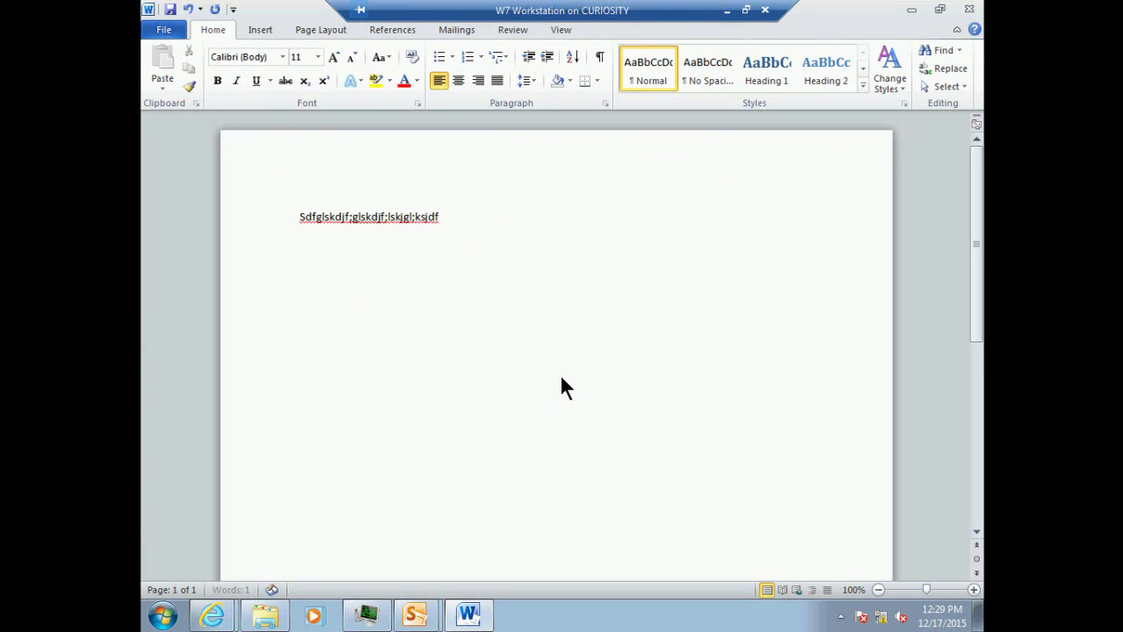
pyautogui.write('Df;kljdf;ldfj;')
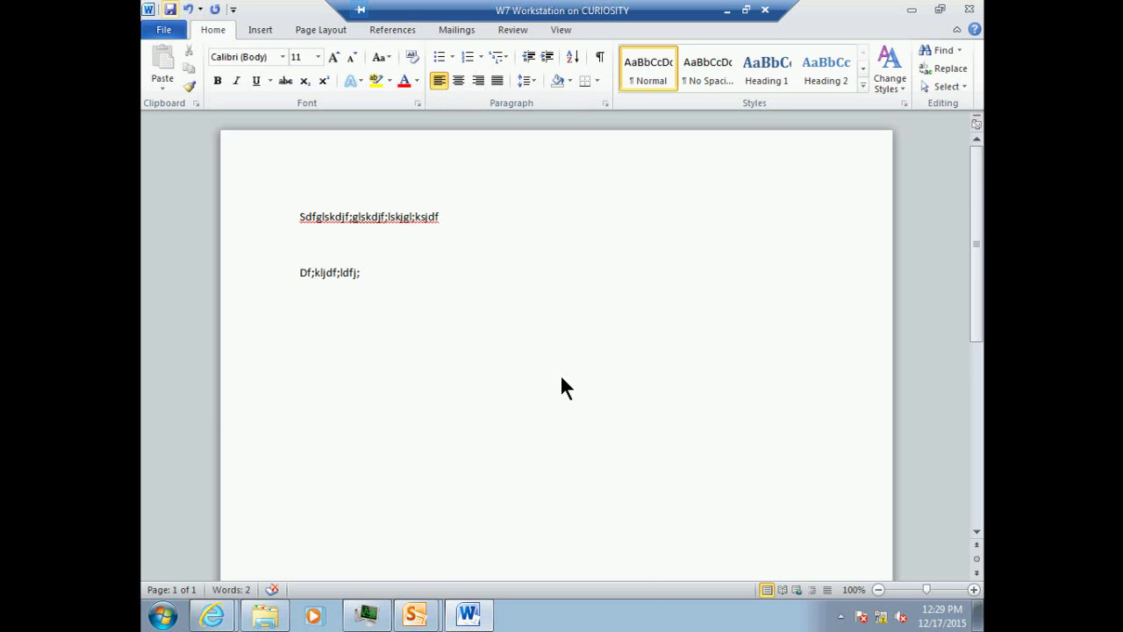
pyautogui.hotkey('ctrl', 's')
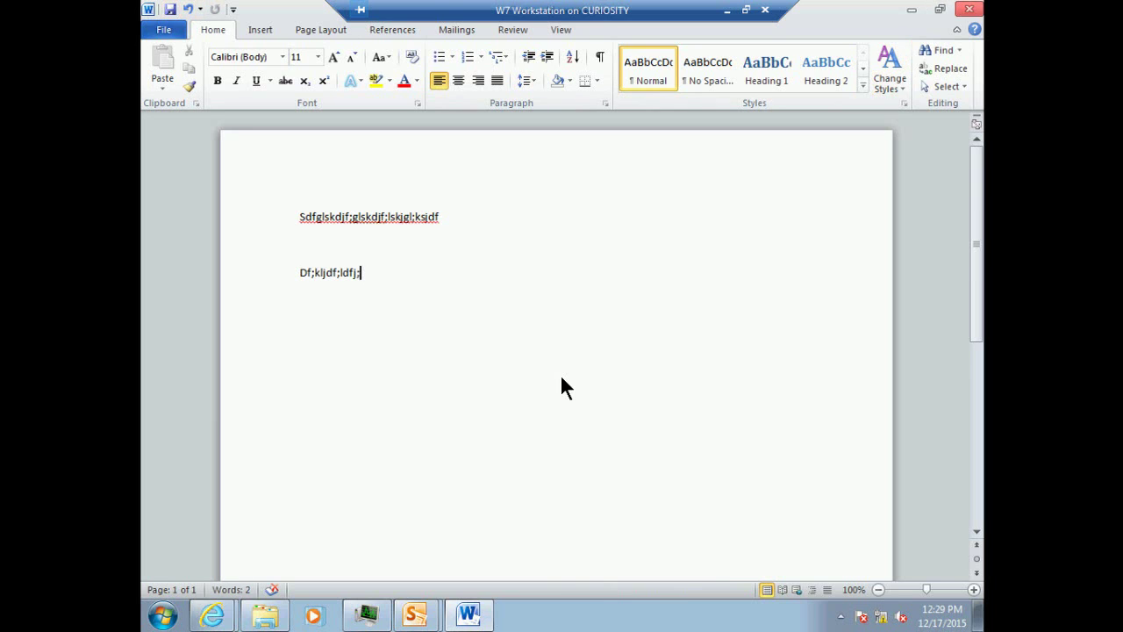
pyautogui.hotkey('ctrl', 'w')
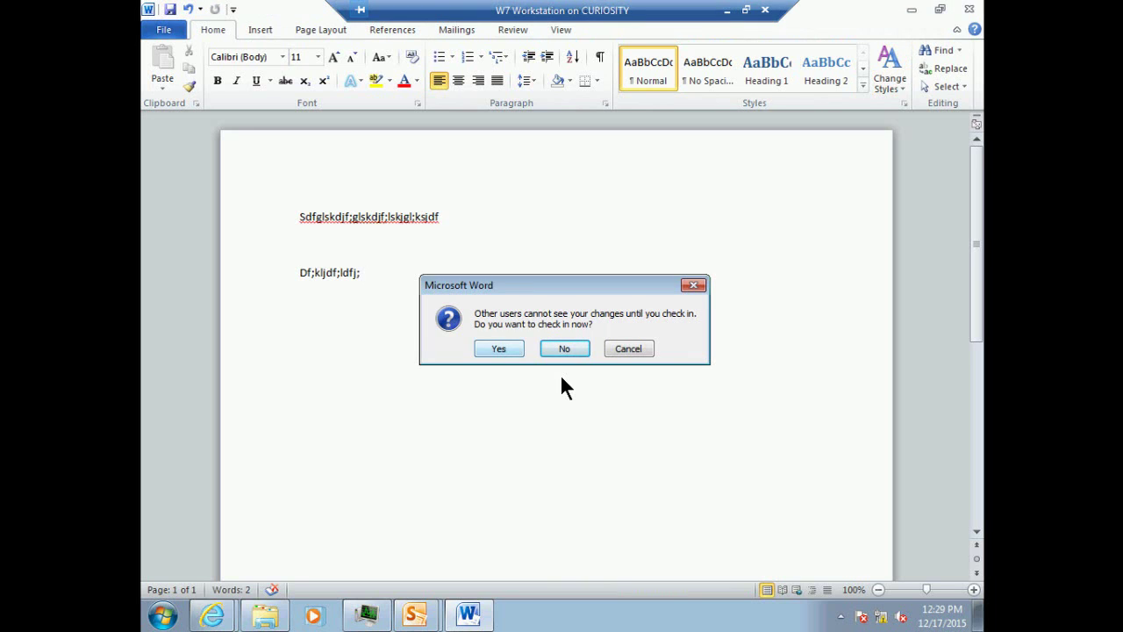
# Check Test2 in with the version comment 'This is a test'.
pyautogui.write('y')
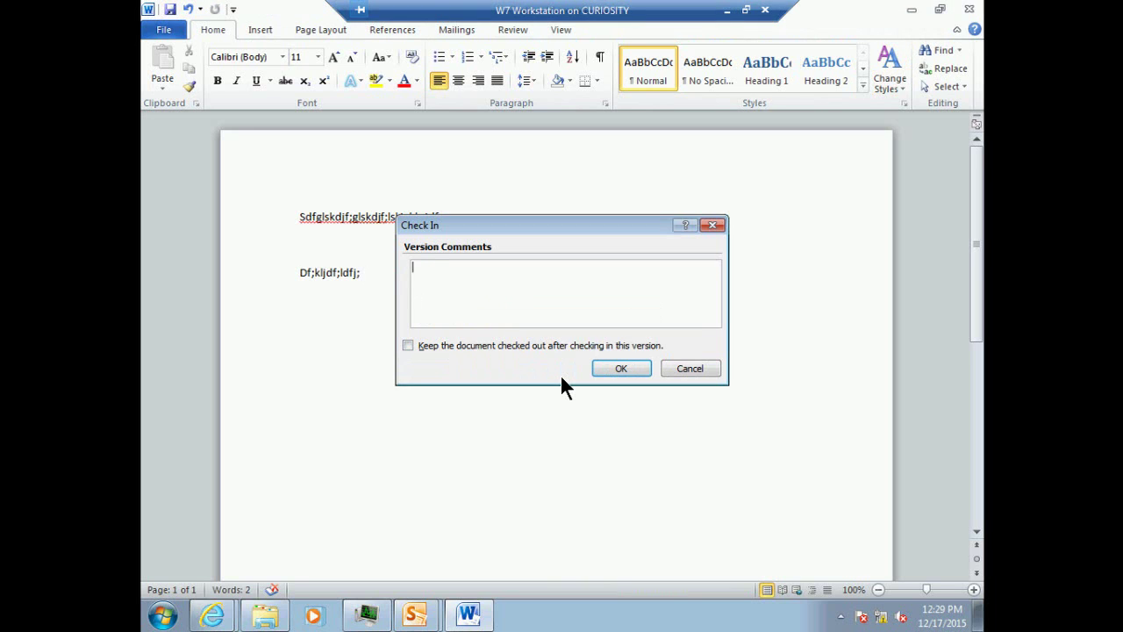
pyautogui.write('THis is a tes')
pyautogui.press('BackSpace')
pyautogui.press('BackSpace')
pyautogui.press('BackSpace')
pyautogui.press('BackSpace')
pyautogui.press('BackSpace')
pyautogui.write('a test')
pyautogui.press('BackSpace')
pyautogui.press('Home')
pyautogui.press('Right')
pyautogui.hotkey('shift', 'Right')
pyautogui.write('h')
pyautogui.press('End')
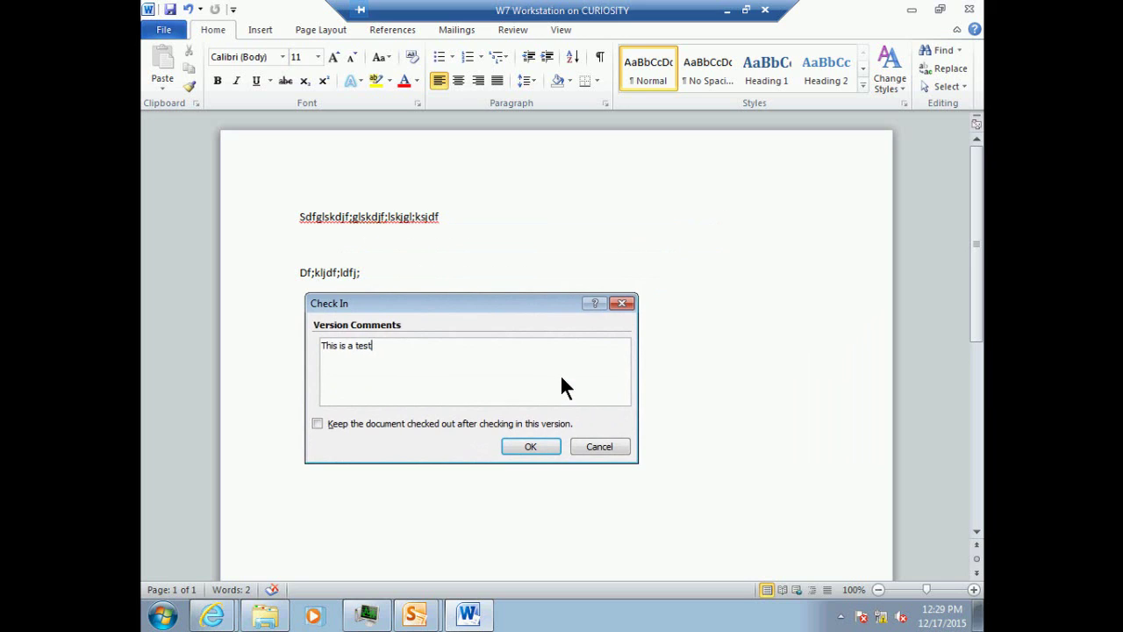
pyautogui.hotkey('shift', 'Left')
pyautogui.hotkey('shift', 'Left')
pyautogui.hotkey('shift', 'Home')
pyautogui.press('Return')
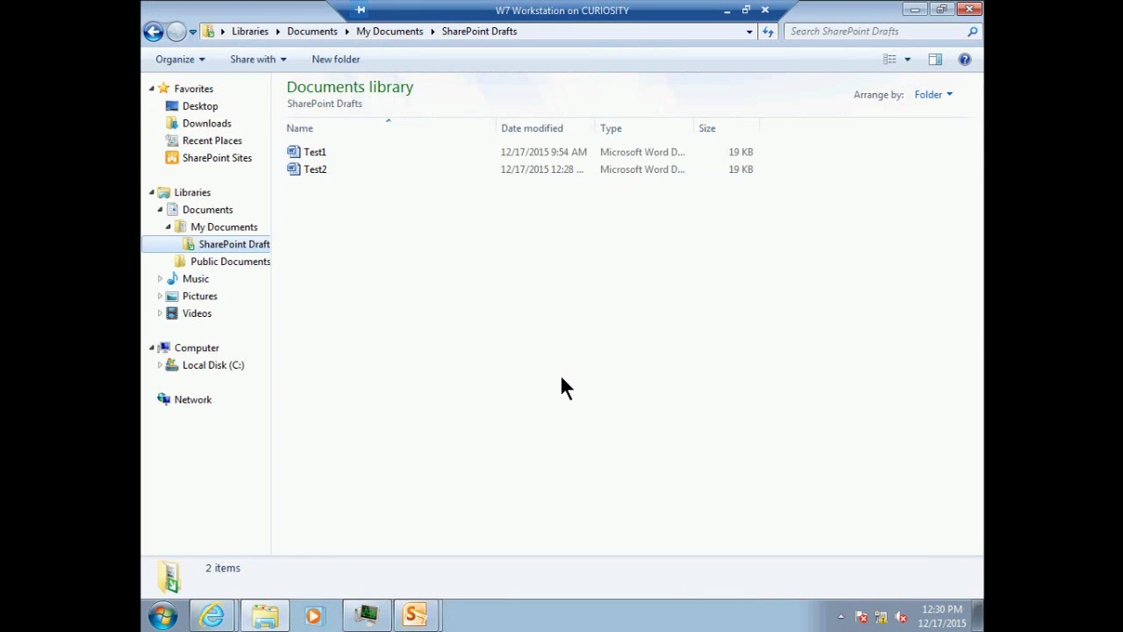
# Refresh SharePoint Drafts to confirm Test2 is gone, then switch to the browser.
pyautogui.hotkey('shift', 'F10')
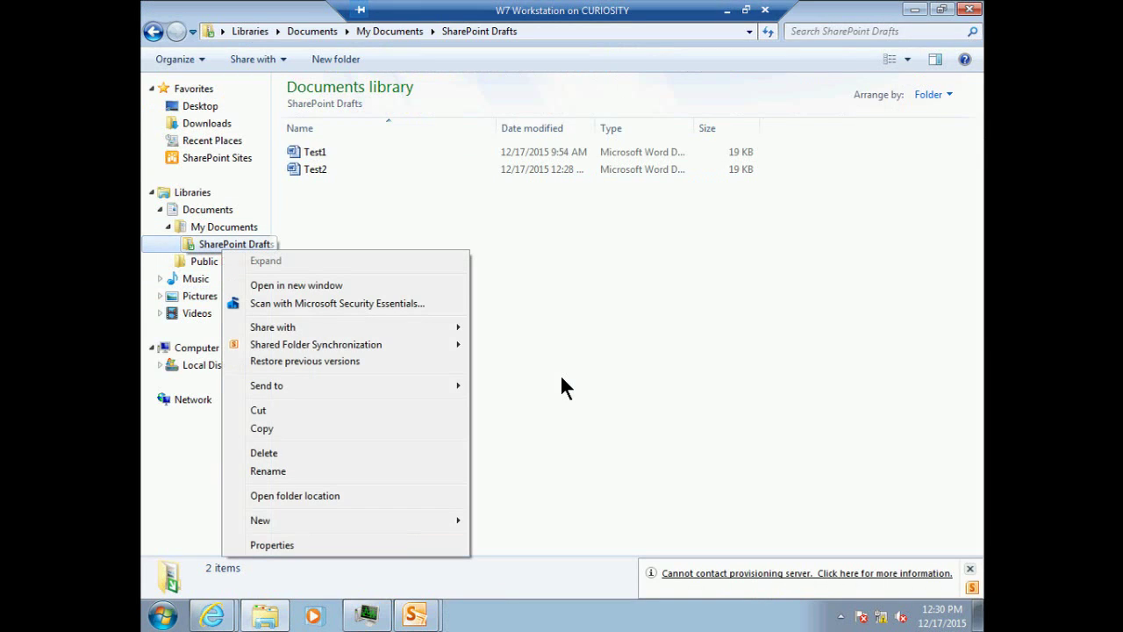
pyautogui.press('Down')
pyautogui.press('Down')
pyautogui.press('Down')
pyautogui.press('Down')
pyautogui.press('Down')
pyautogui.press('Down')
pyautogui.press('Down')
pyautogui.press('Down')
pyautogui.press('Down')
pyautogui.press('Down')
pyautogui.press('Down')
pyautogui.press('Down')
pyautogui.press('Down')
pyautogui.press('Down')
pyautogui.press('Down')
pyautogui.press('Down')
pyautogui.press('Down')
pyautogui.press('Escape')
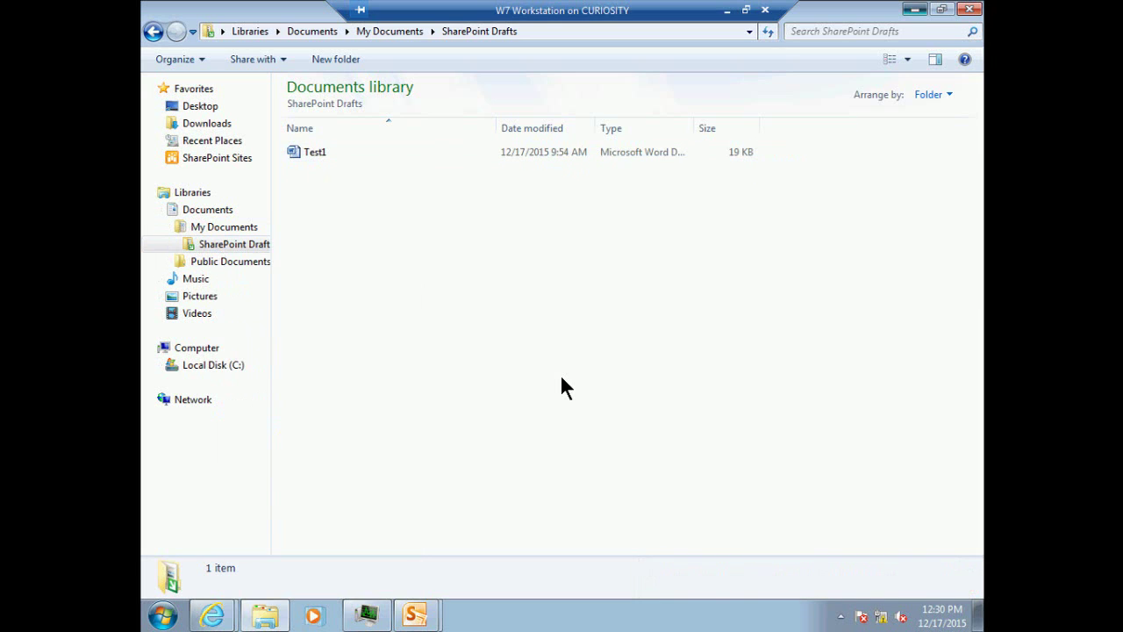
pyautogui.hotkey('alt', 'Tab')
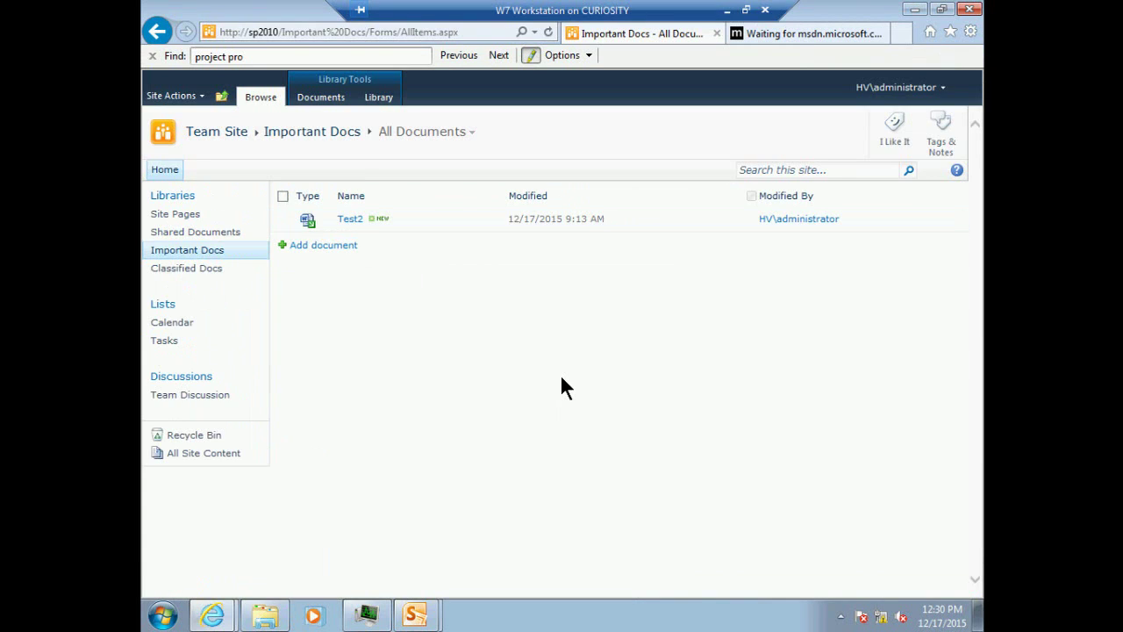
# Refresh Important Docs to show Test2 modified at 12:30 PM, then bring up Hyper-V Manager.
pyautogui.press('F5')
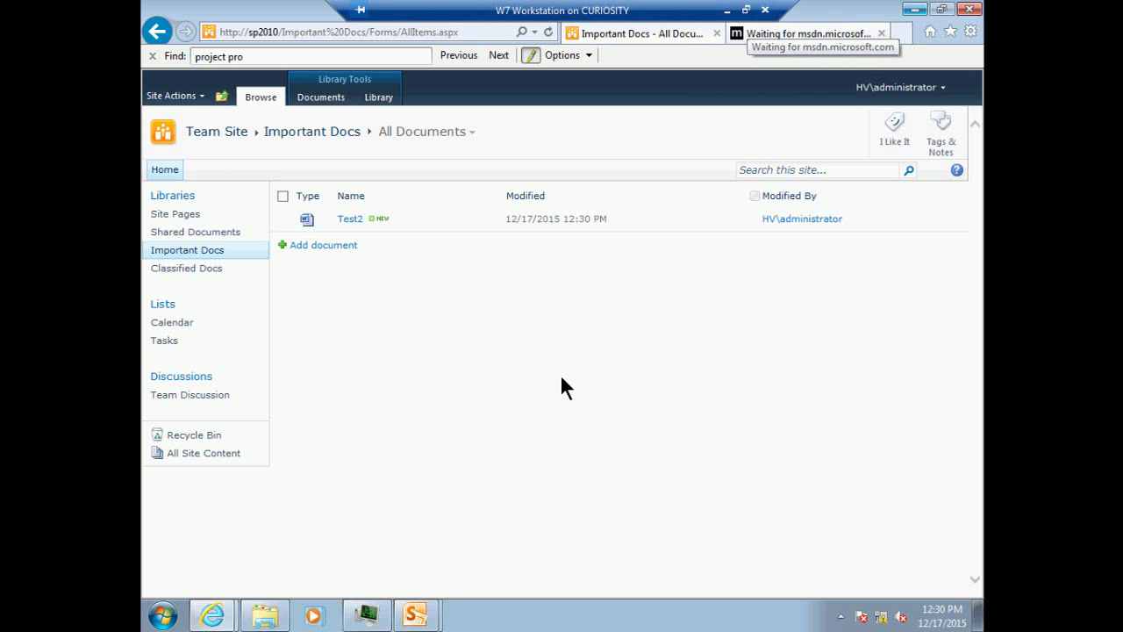
pyautogui.hotkey('alt', 'Tab')
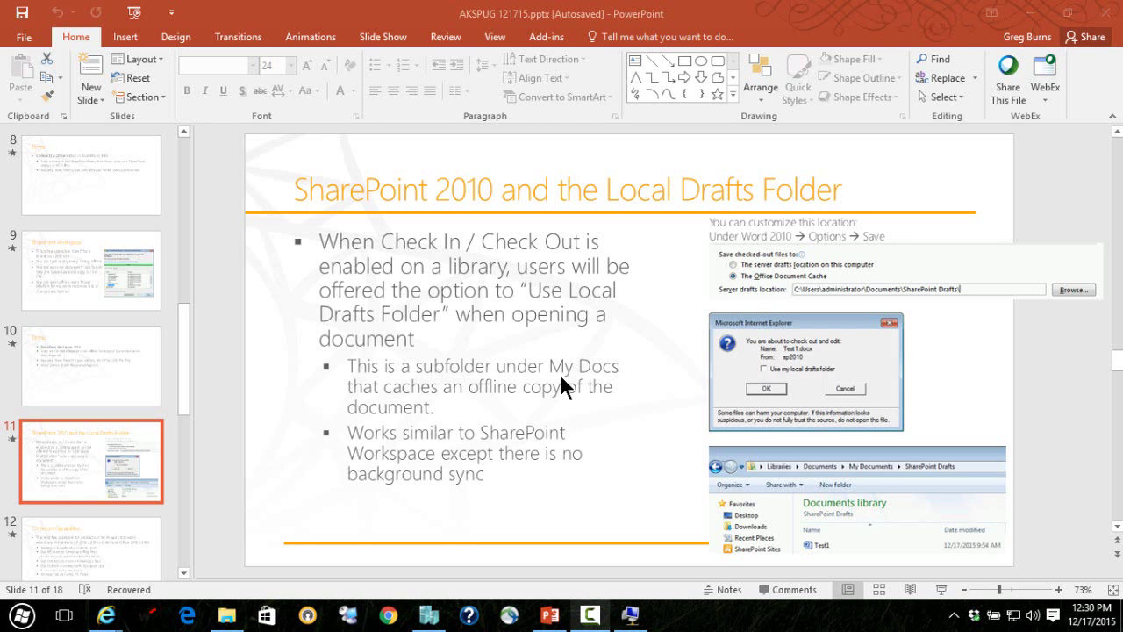
pyautogui.hotkey('alt', 'Tab')
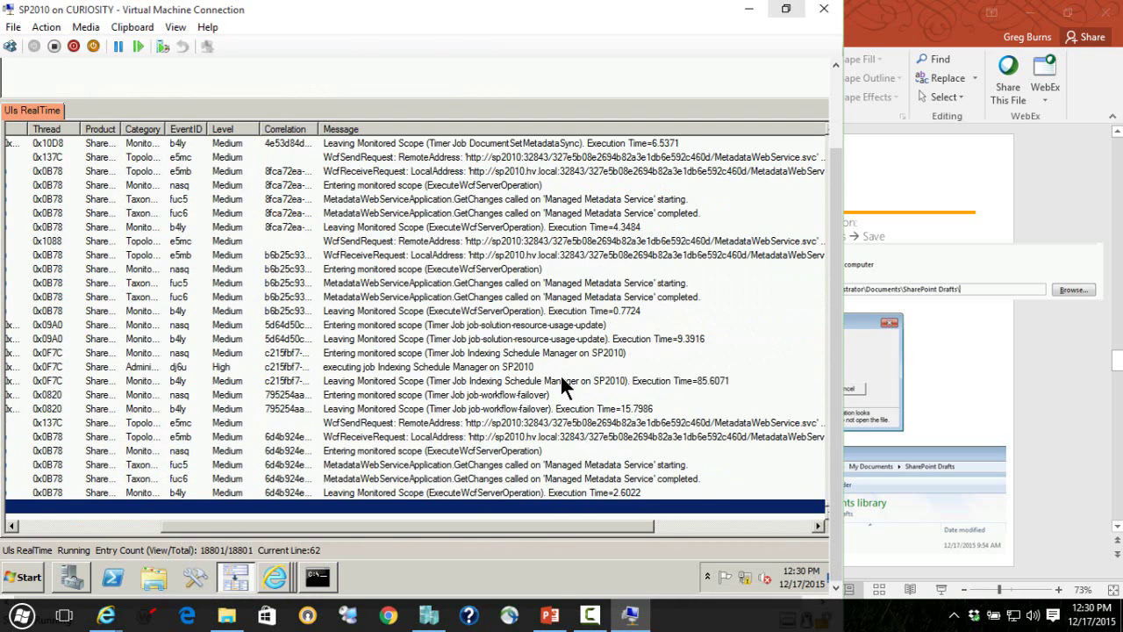
pyautogui.hotkey('alt', 'Tab')
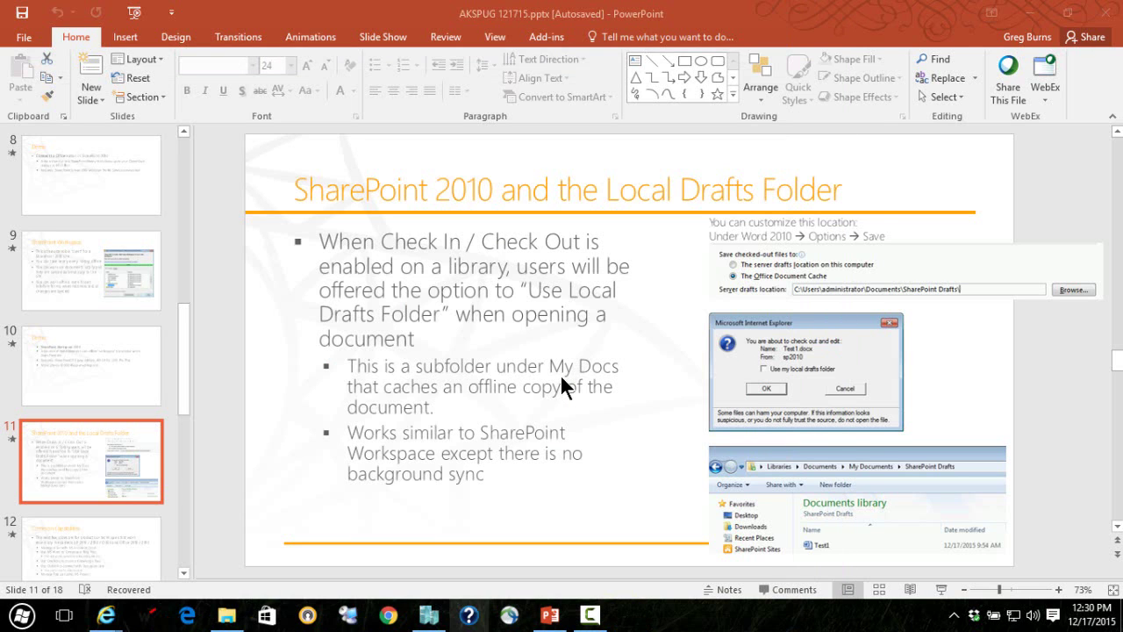
pyautogui.hotkey('alt', 'Tab')
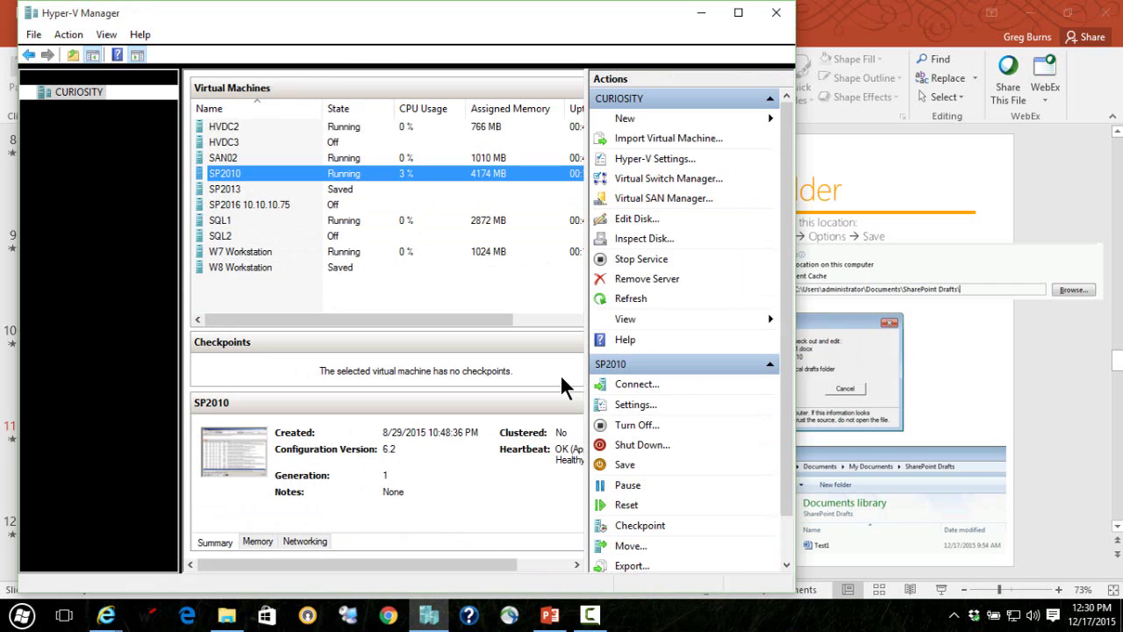
# Save the running W7 Workstation and SP2010 virtual machines.
pyautogui.press('Down')
pyautogui.press('Down')
pyautogui.press('Down')
pyautogui.press('Down')
pyautogui.press('Down')
pyautogui.hotkey('shift', 'F10')
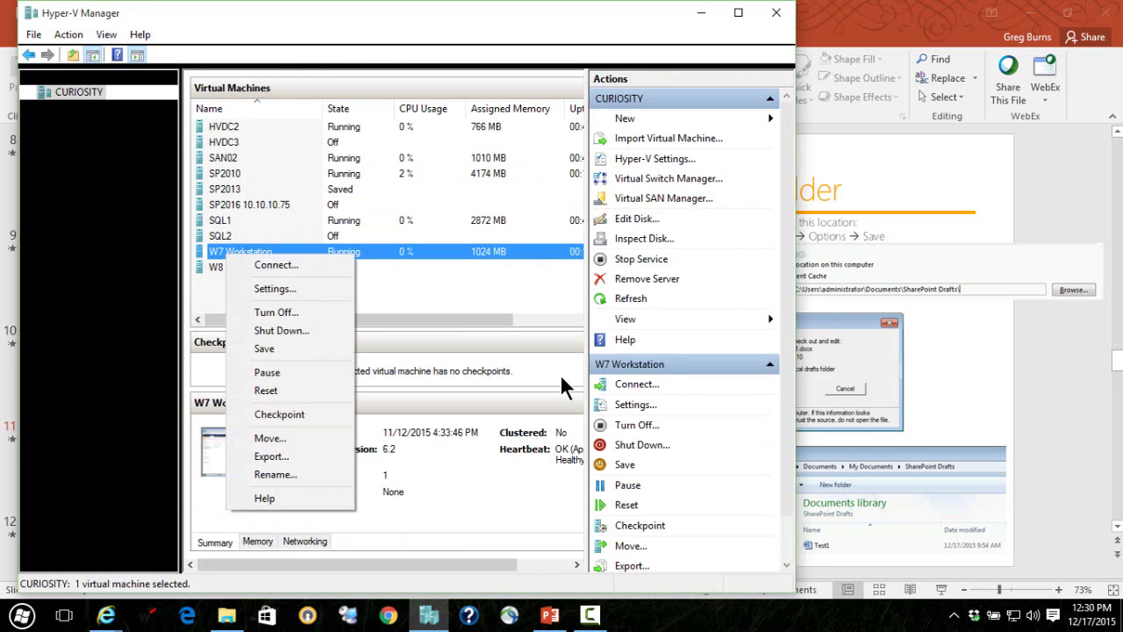
pyautogui.press('Down')
pyautogui.press('Down')
pyautogui.press('Down')
pyautogui.press('Down')
pyautogui.press('Down')
pyautogui.press('Return')
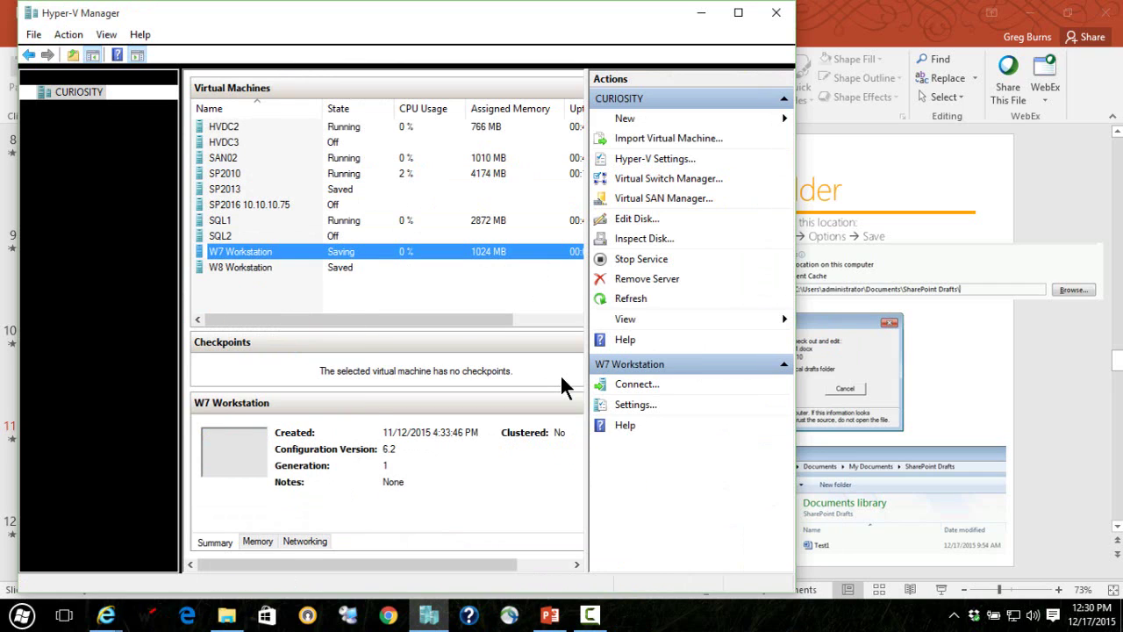
pyautogui.press('Up')
pyautogui.press('Up')
pyautogui.press('Up')
pyautogui.press('Up')
pyautogui.press('Up')
pyautogui.hotkey('shift', 'F10')
pyautogui.press('Down')
pyautogui.press('Down')
pyautogui.press('Down')
pyautogui.press('Down')
pyautogui.press('Down')
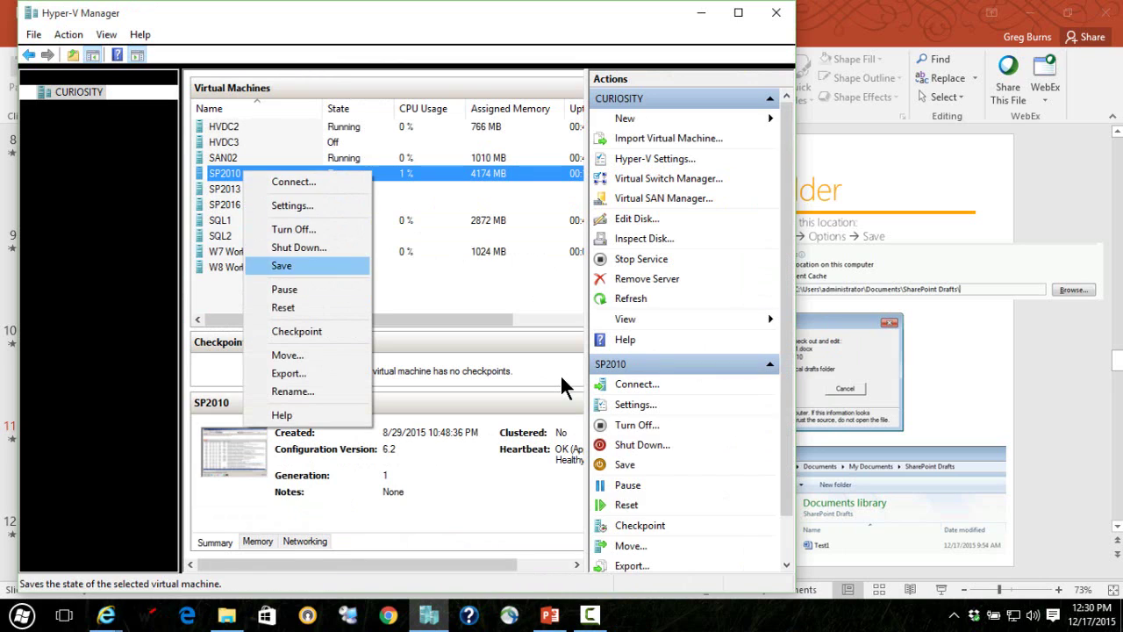
pyautogui.press('Return')
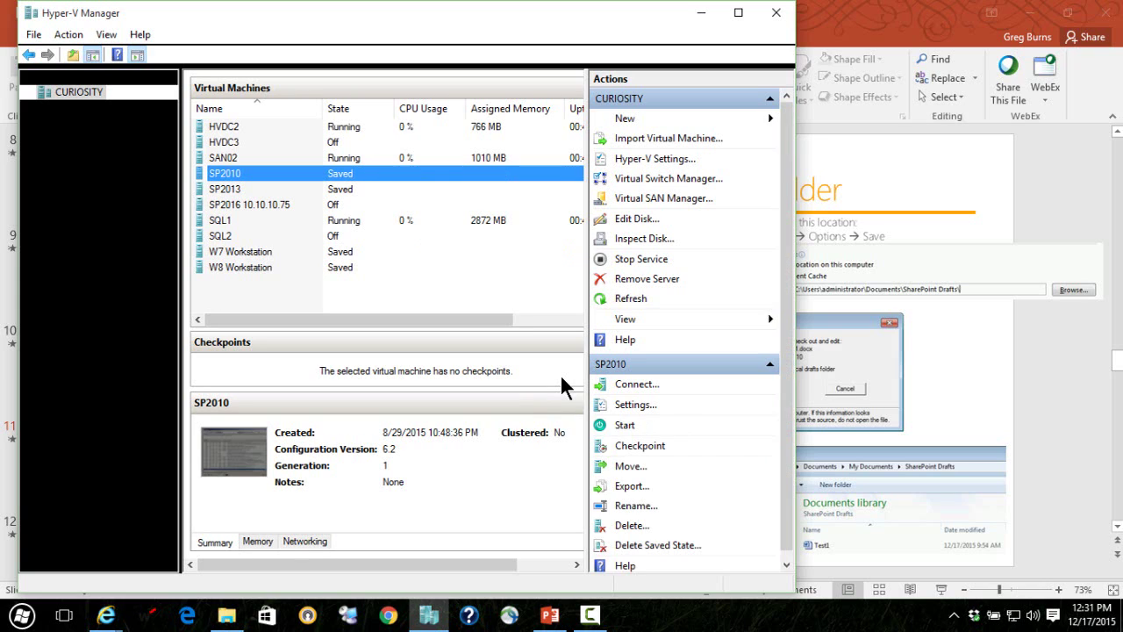
# Start the W8 Workstation and SP2013 virtual machines.
pyautogui.press('End')
pyautogui.hotkey('shift', 'F10')
pyautogui.press('Down')
pyautogui.press('Down')
pyautogui.press('Down')
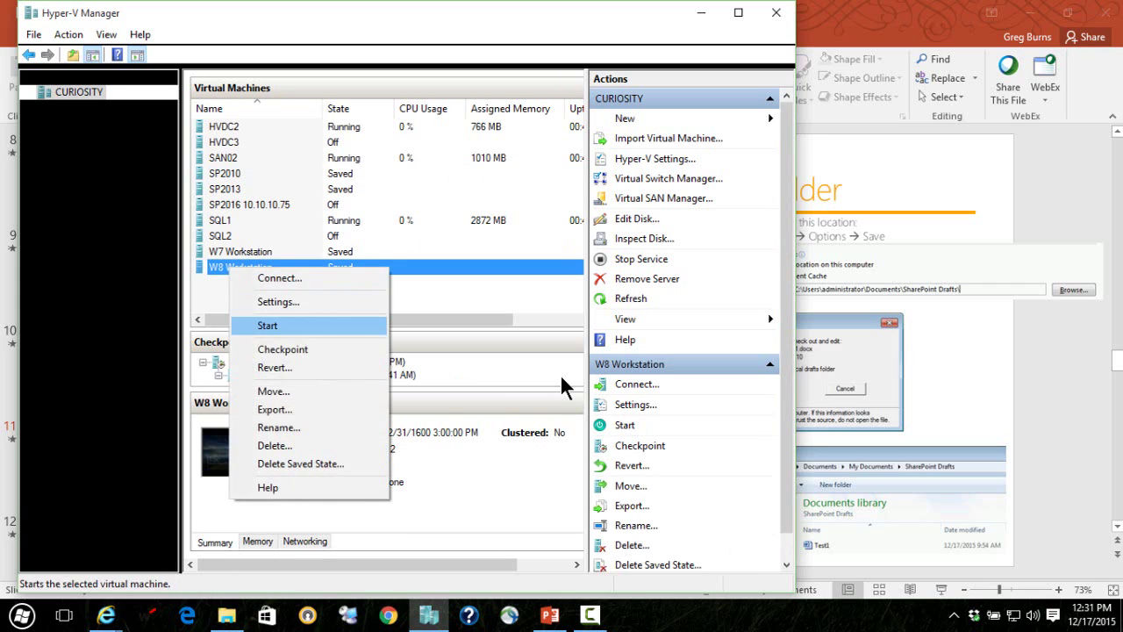
pyautogui.press('Return')
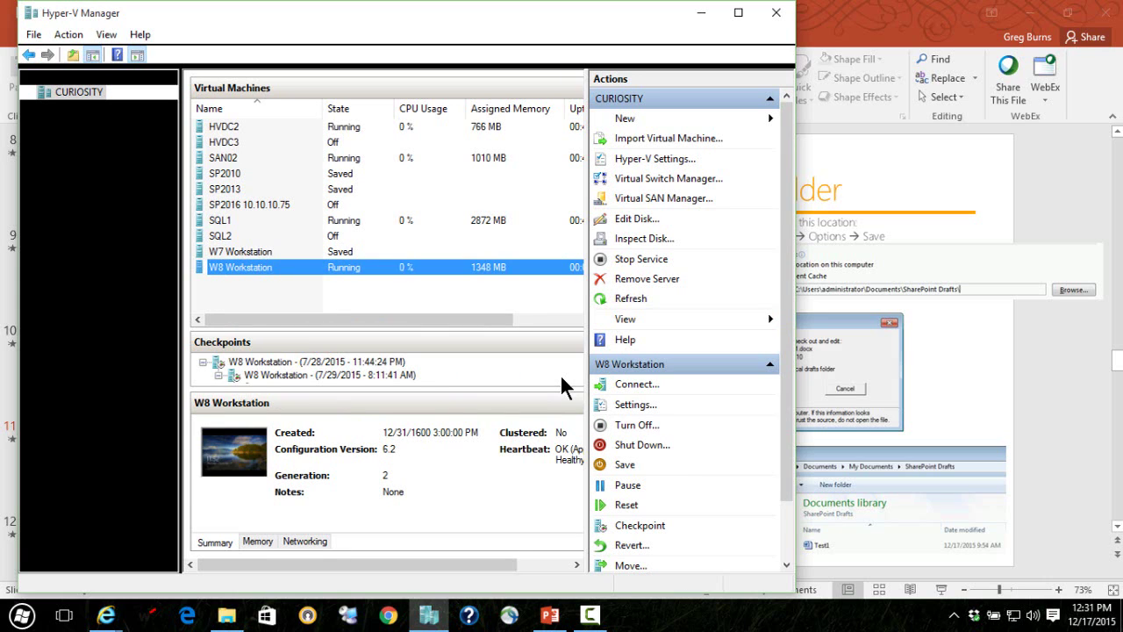
pyautogui.press('Up')
pyautogui.press('Up')
pyautogui.press('Up')
pyautogui.press('Up')
pyautogui.press('Up')
pyautogui.hotkey('shift', 'F10')
pyautogui.press('Down')
pyautogui.press('Down')
pyautogui.press('Down')
pyautogui.press('Return')
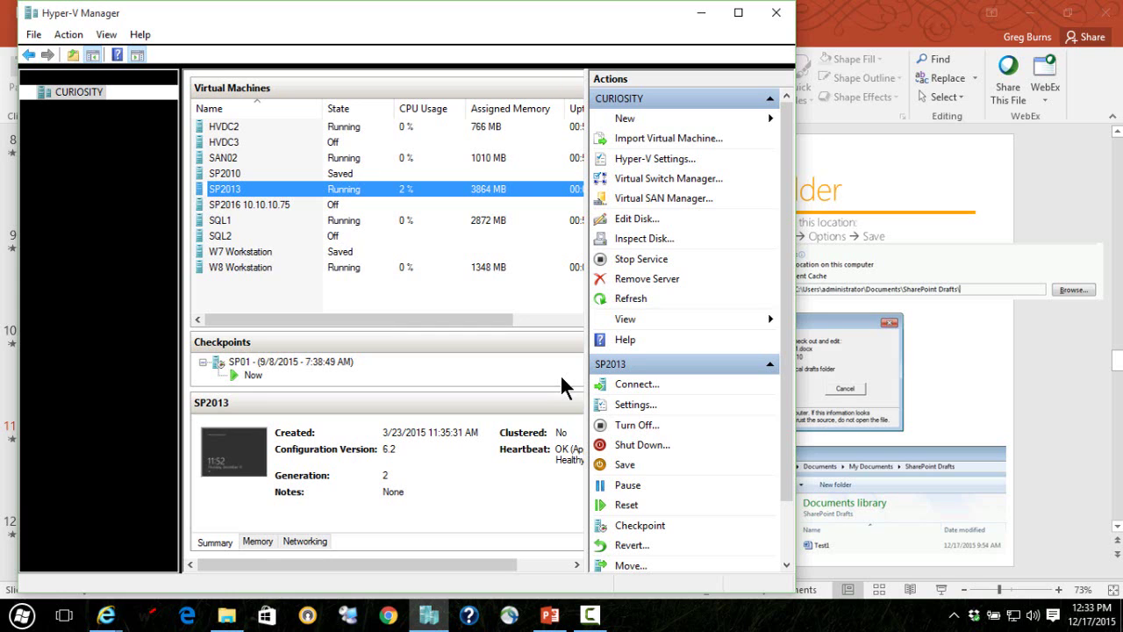
# Connect to W8 Workstation with the display size set to Full Screen.
pyautogui.press('End')
pyautogui.hotkey('shift', 'F10')
pyautogui.press('Down')
pyautogui.press('Up')
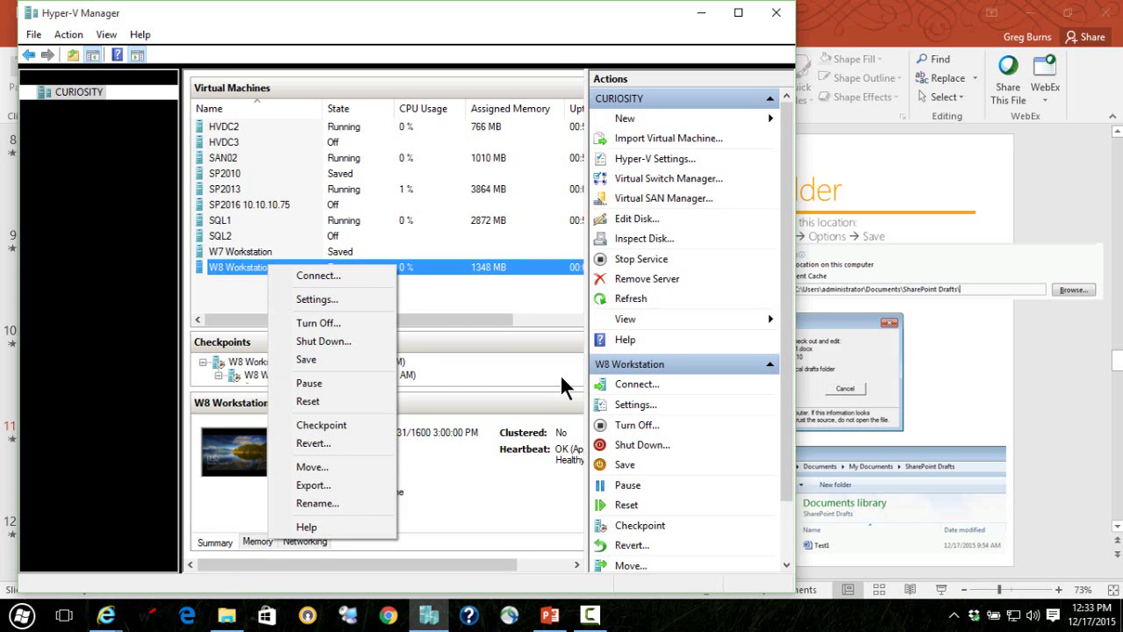
pyautogui.press('Return')
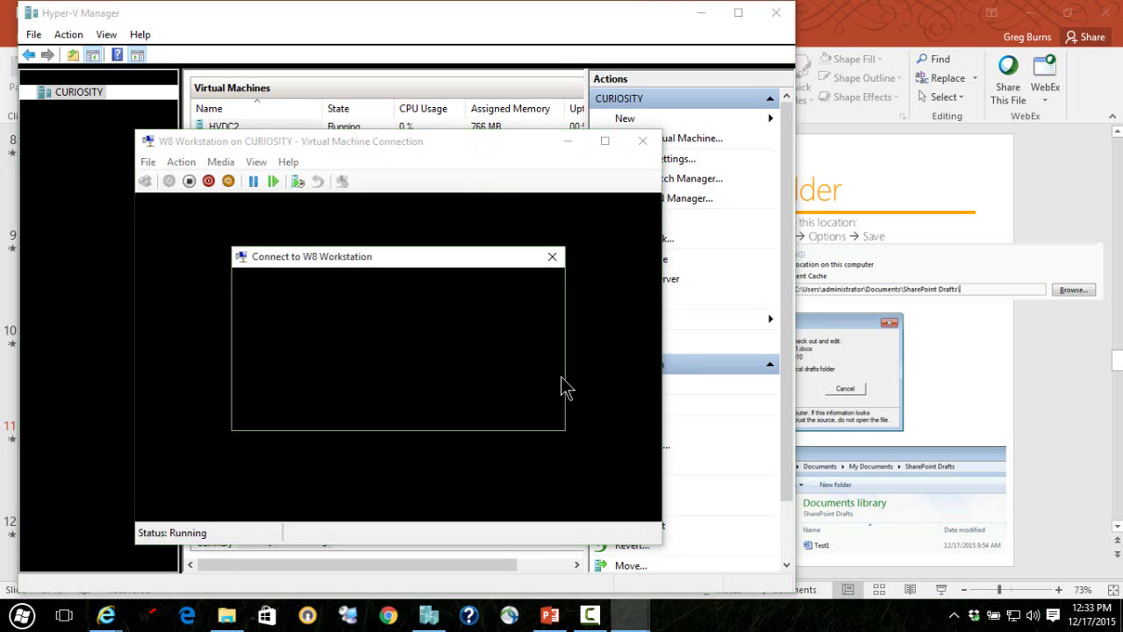
pyautogui.press('Right')
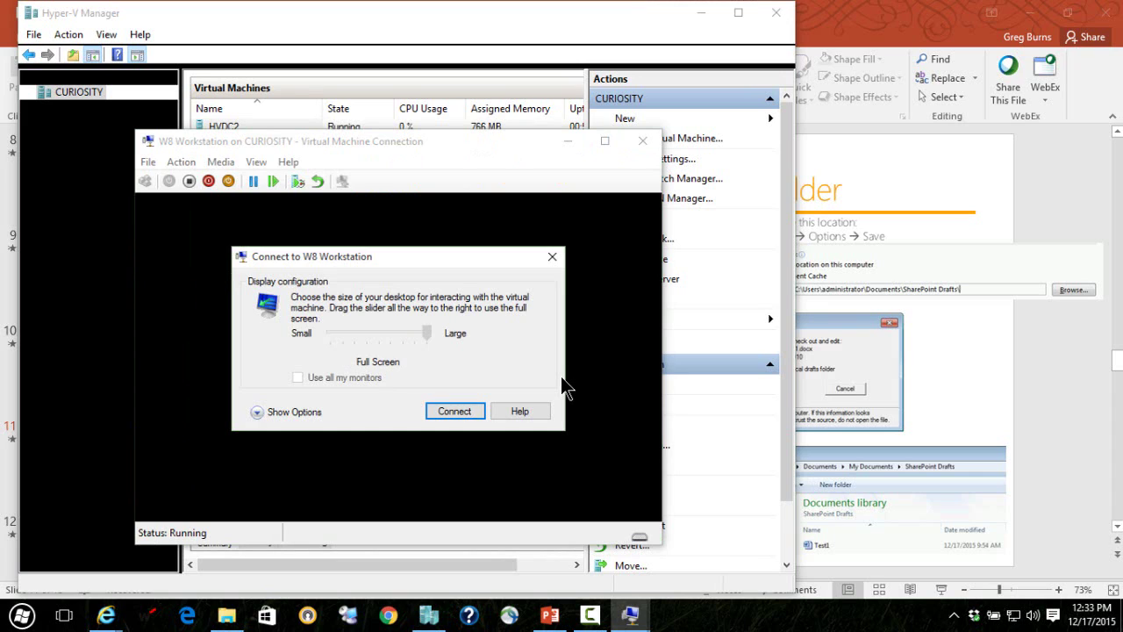
pyautogui.press('Return')
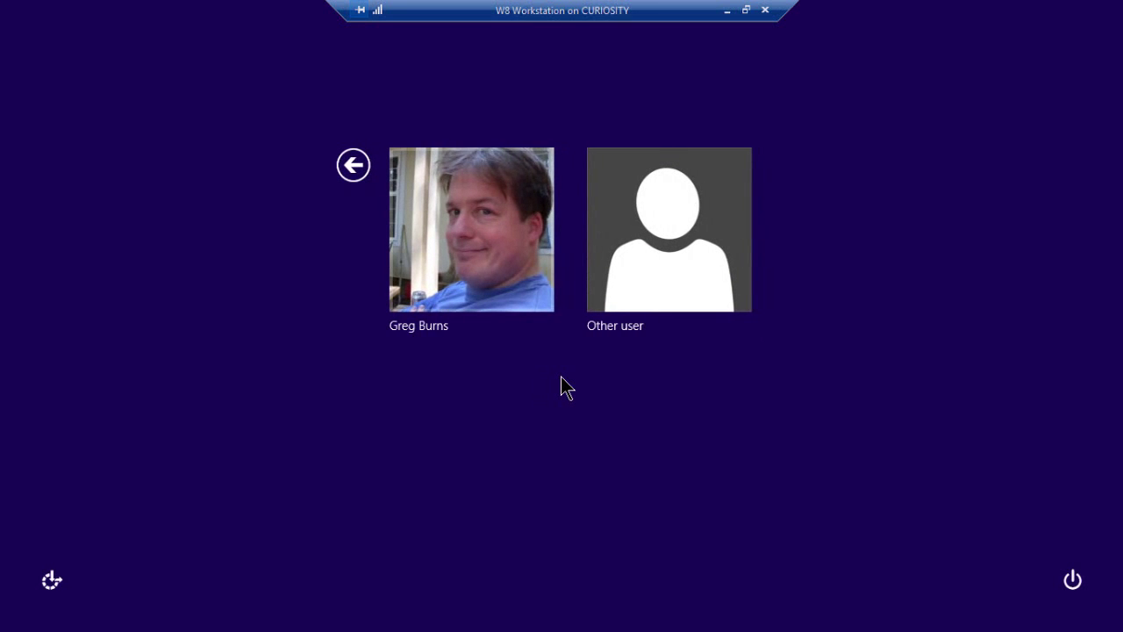
# Sign in to W8 Workstation via Other user with the domain administrator account and password.
pyautogui.press('Right')
pyautogui.press('Return')
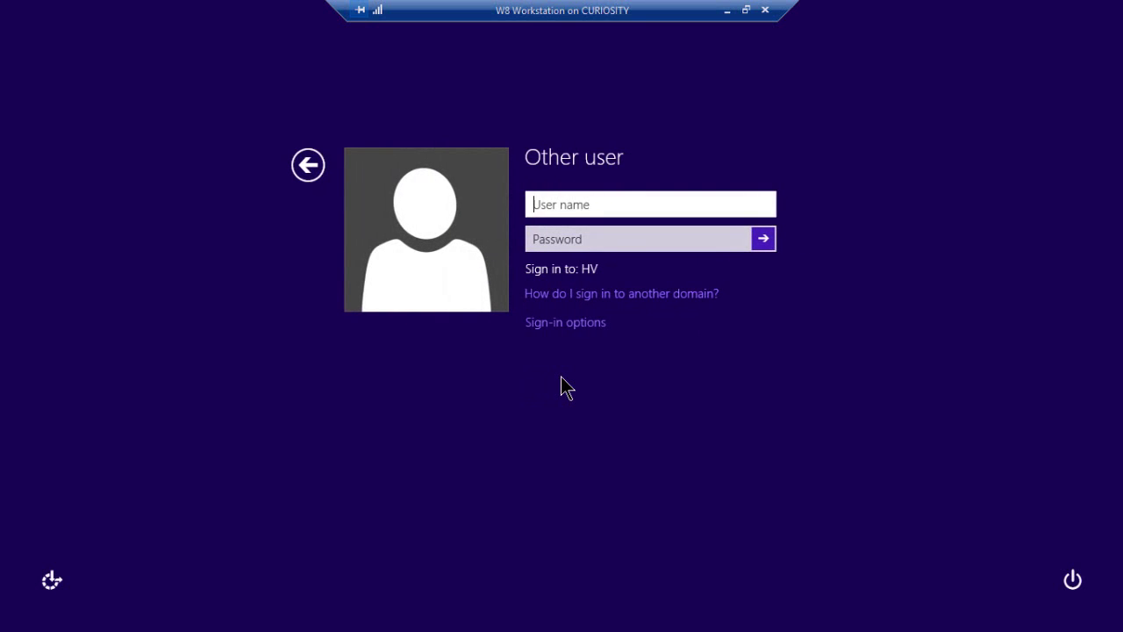
pyautogui.write('hv\\administrator')
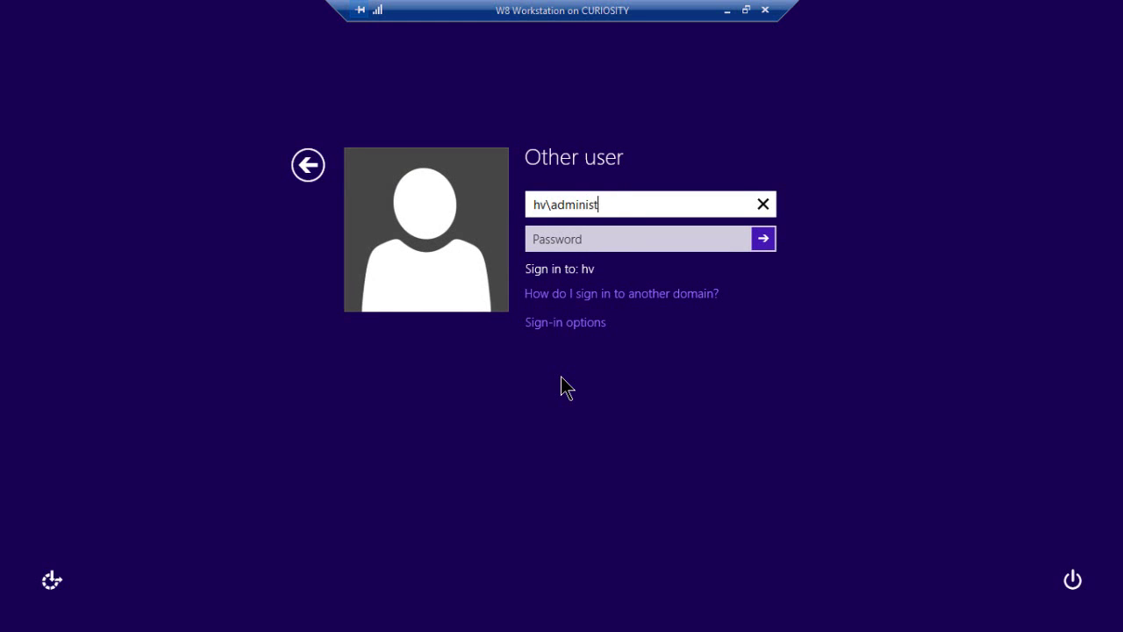
pyautogui.press('Tab')
pyautogui.write('*********')
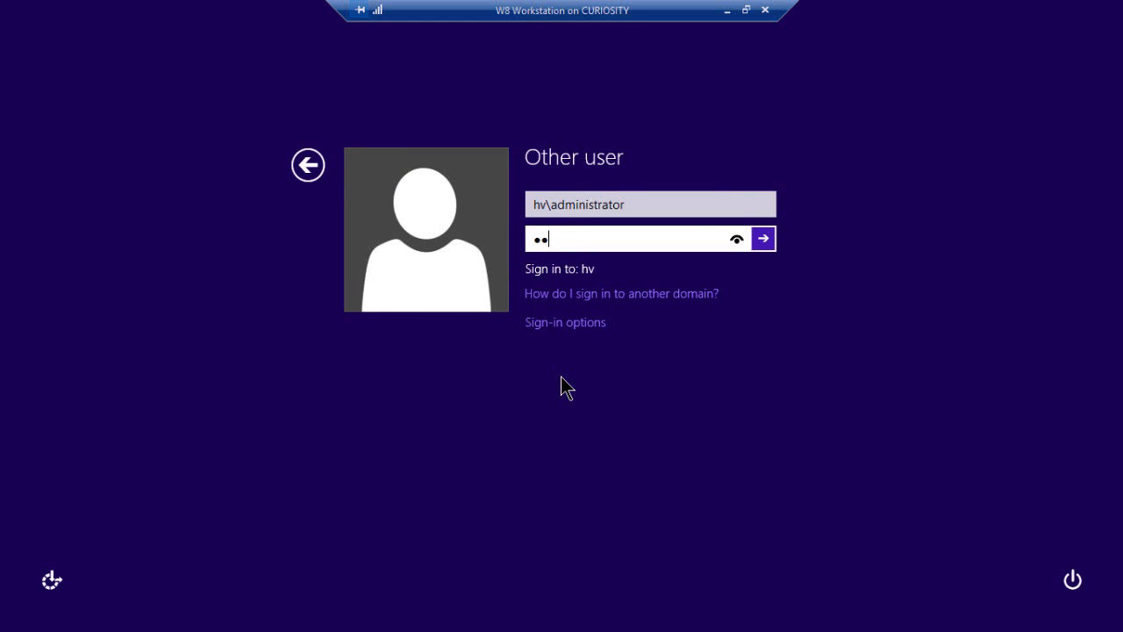
pyautogui.press('Return')
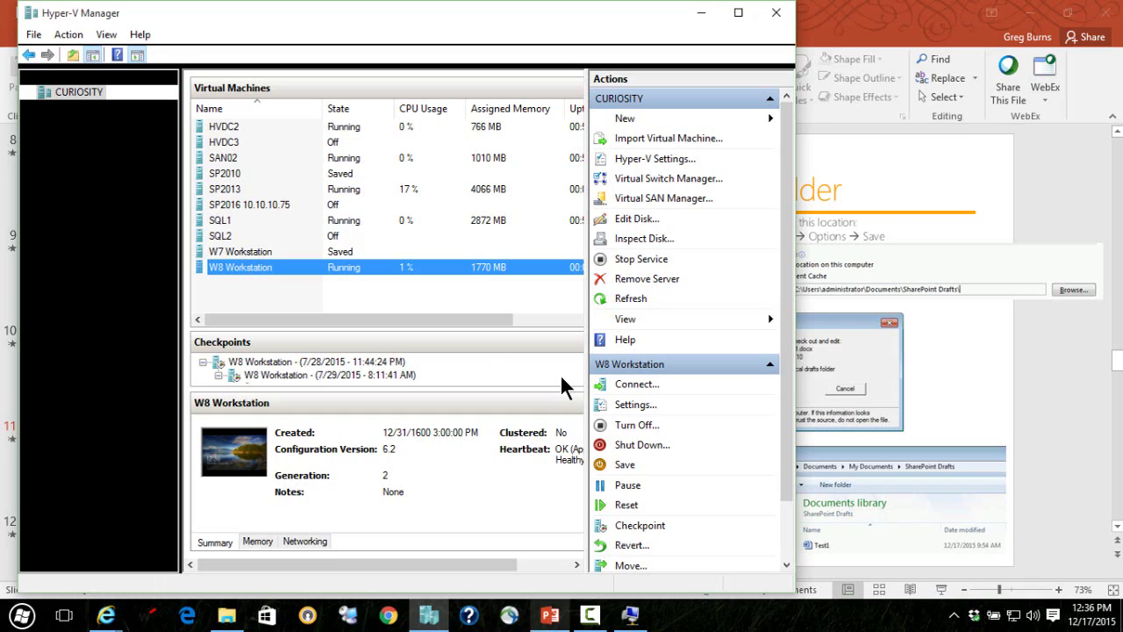
# Resume the slide show and advance to the Manage Lists with MS Access slide's first bullet.
pyautogui.hotkey('alt', 'Tab')
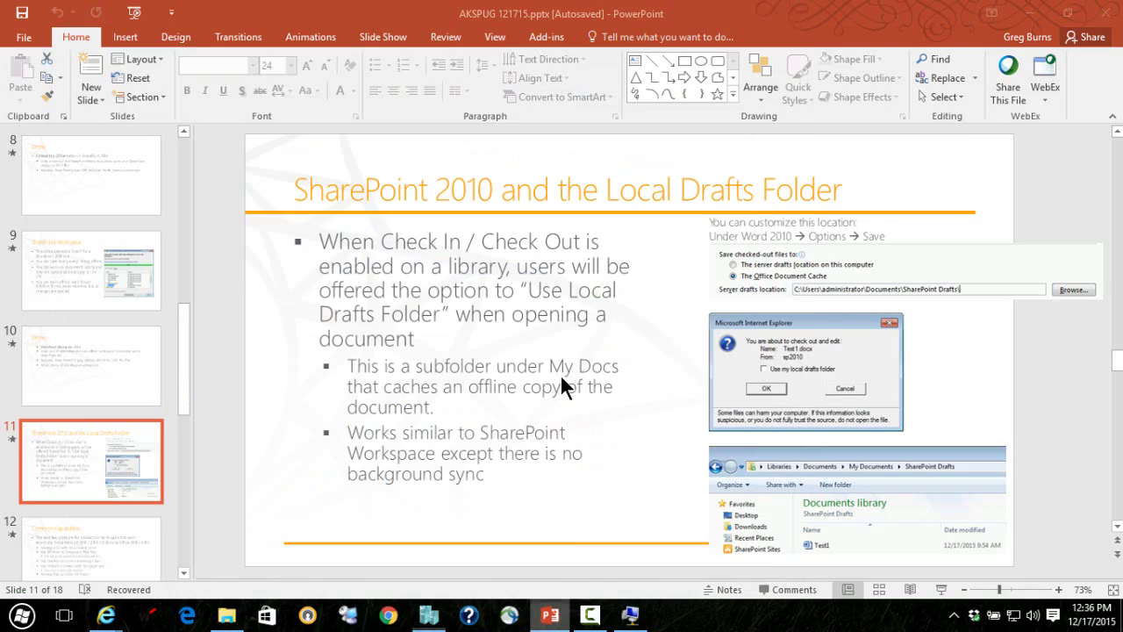
pyautogui.hotkey('shift', 'F5')
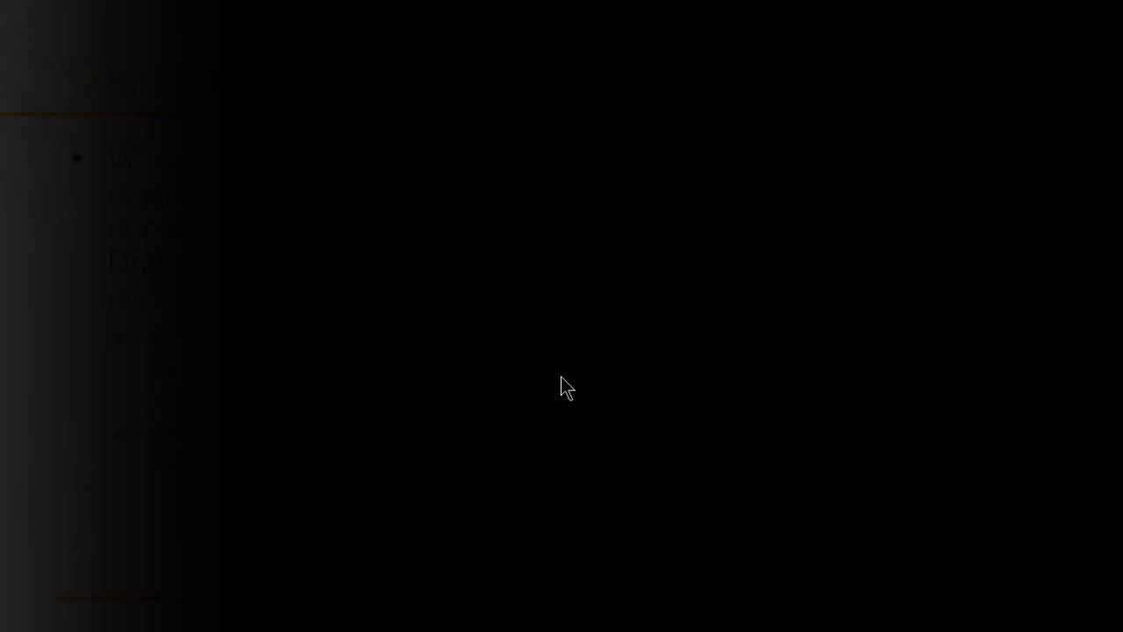
pyautogui.press('pagedown')
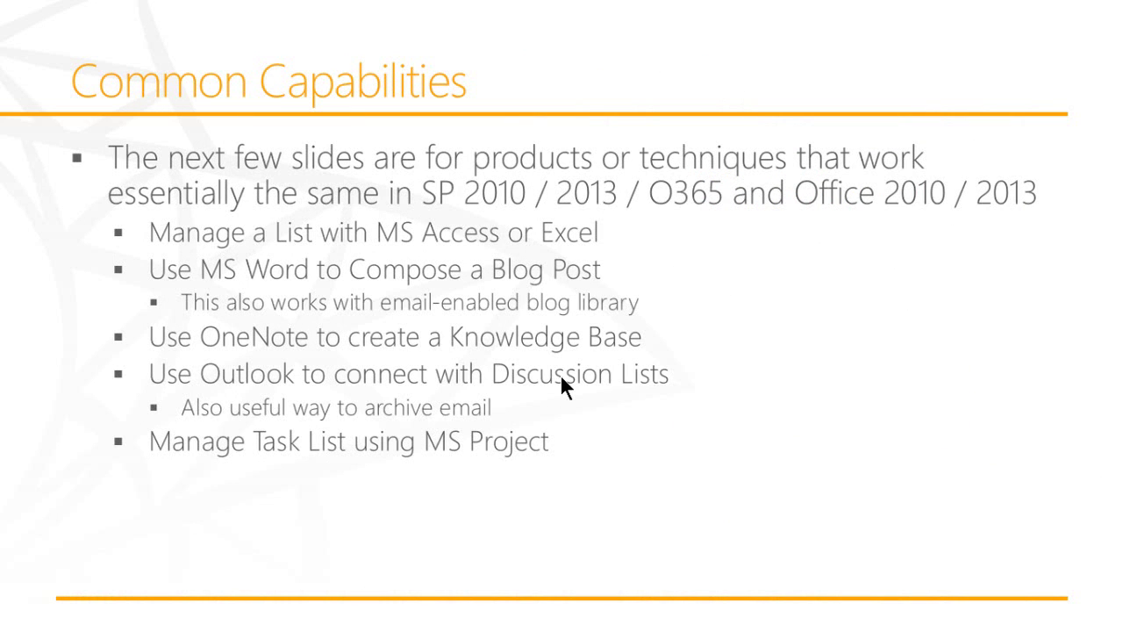
pyautogui.click(562, 386)
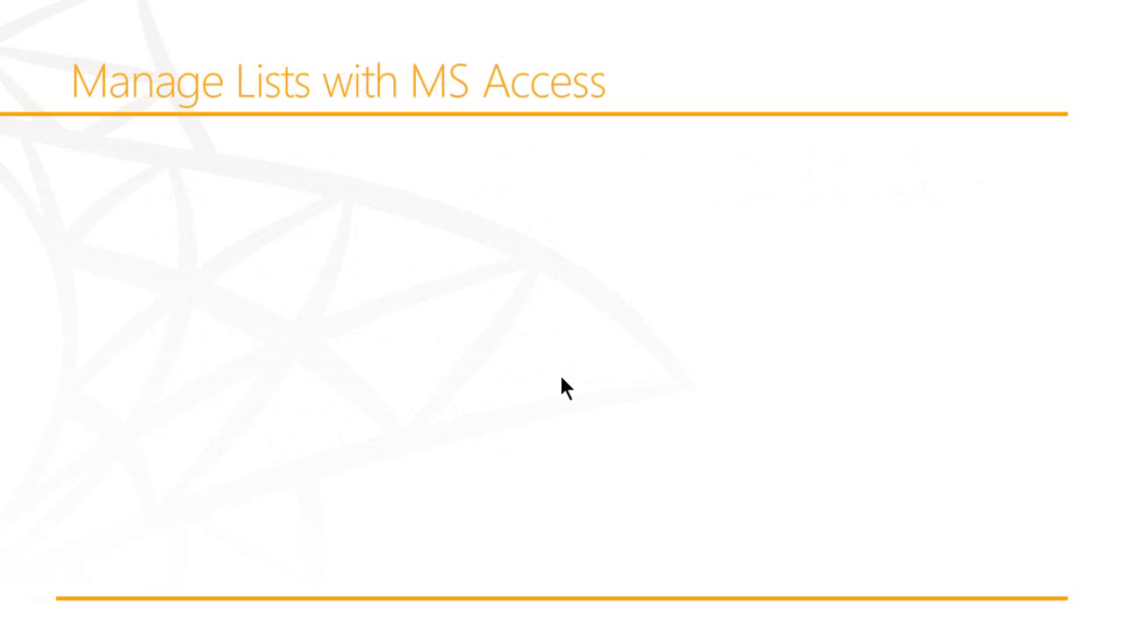
pyautogui.click(563, 379)
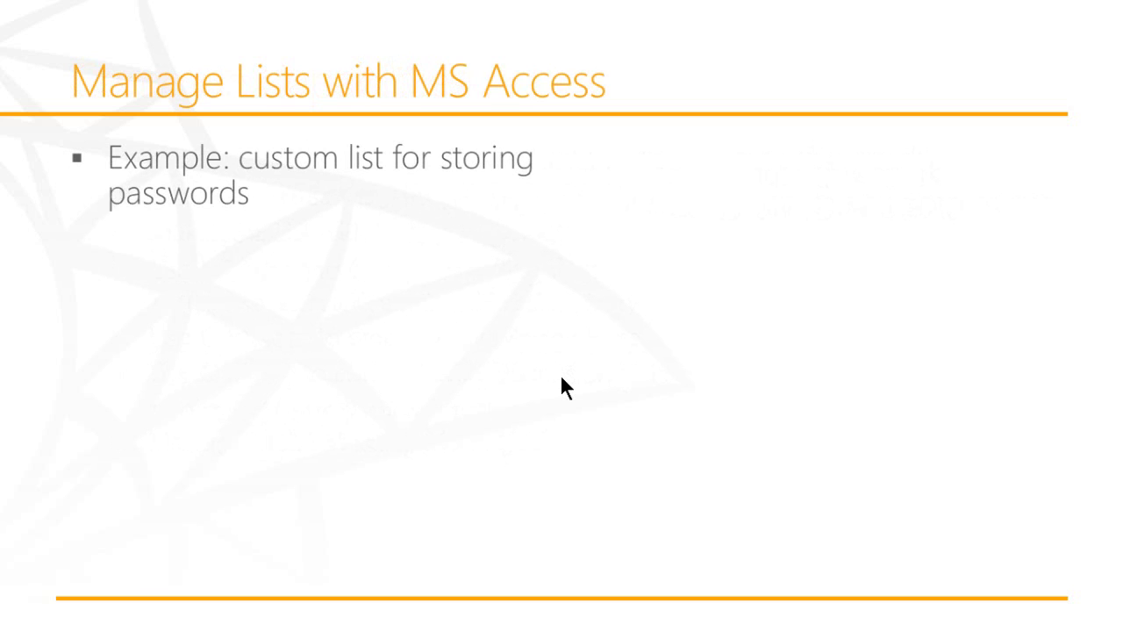
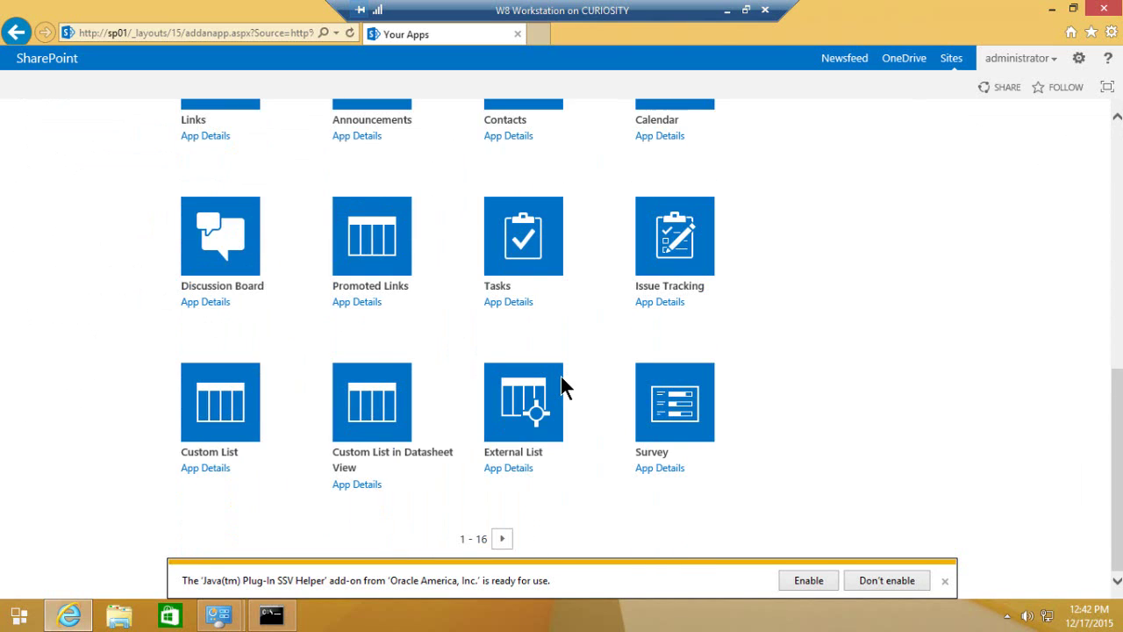
pyautogui.scroll(10, 561, 388)
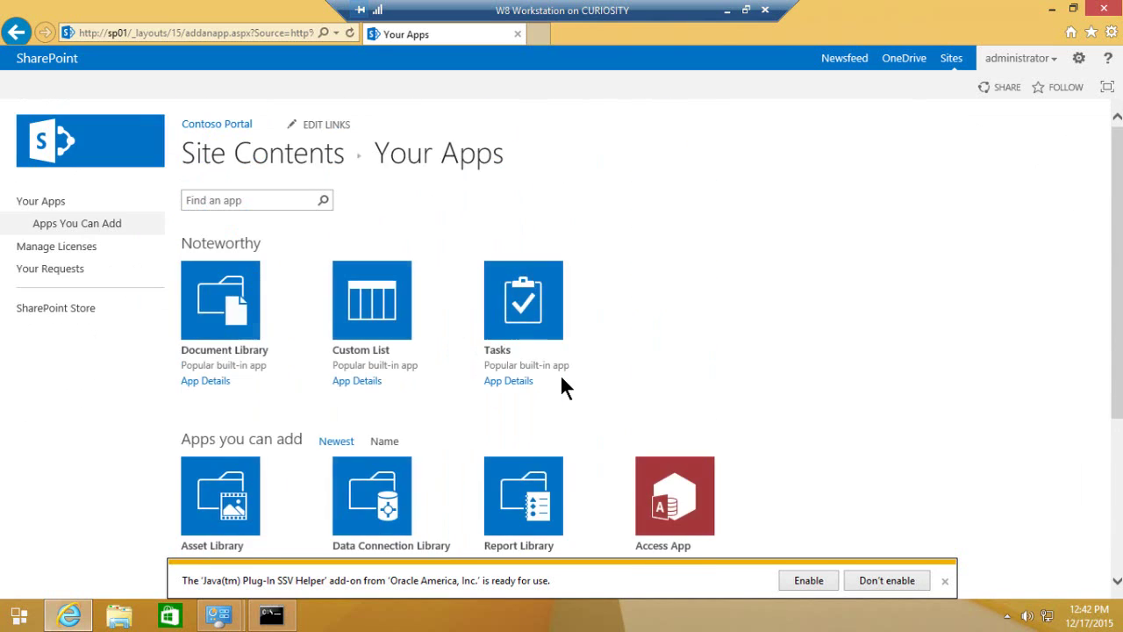
pyautogui.scroll(-3, 562, 388)
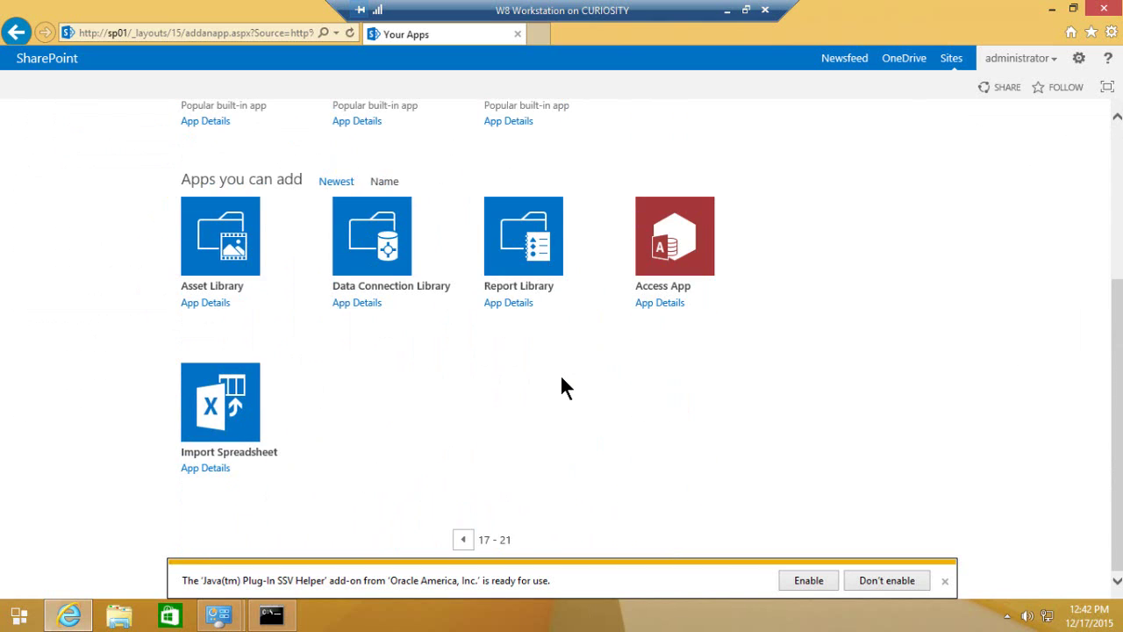
pyautogui.press('Return')
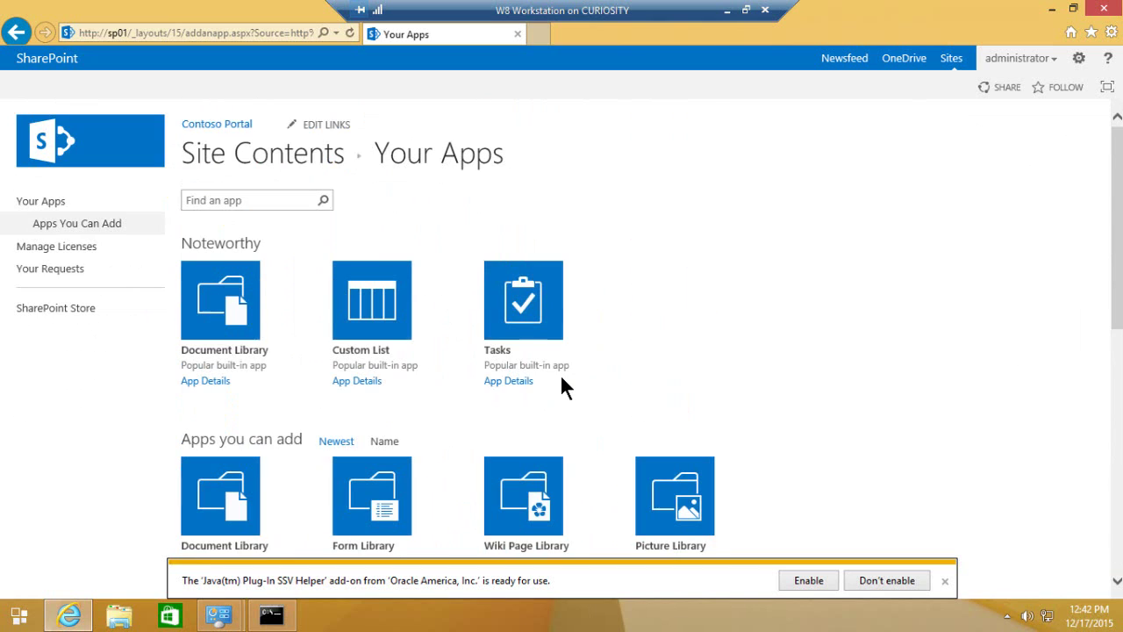
pyautogui.scroll(-1, 561, 388)
pyautogui.scroll(-3, 562, 388)
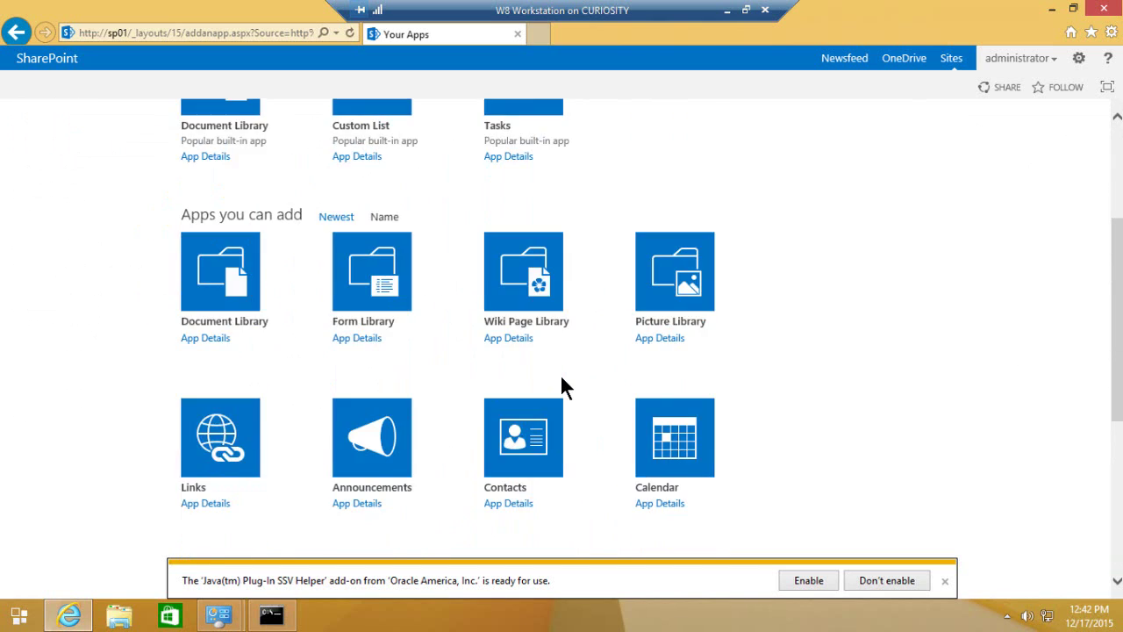
pyautogui.scroll(-1, 561, 388)
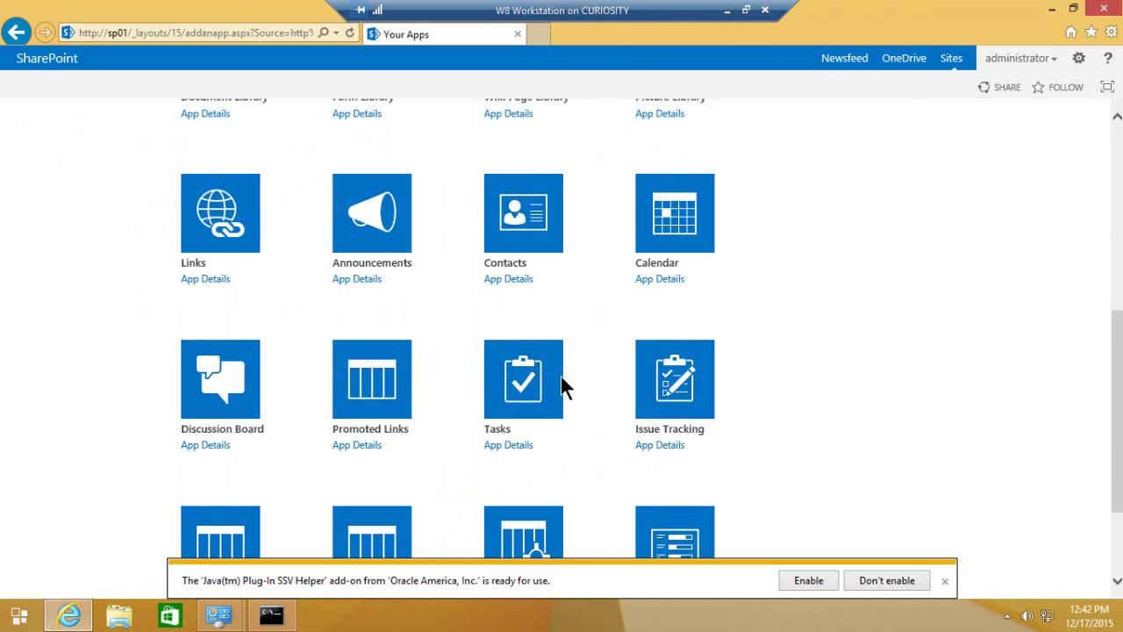
pyautogui.scroll(-1, 561, 388)
pyautogui.scroll(-1, 562, 388)
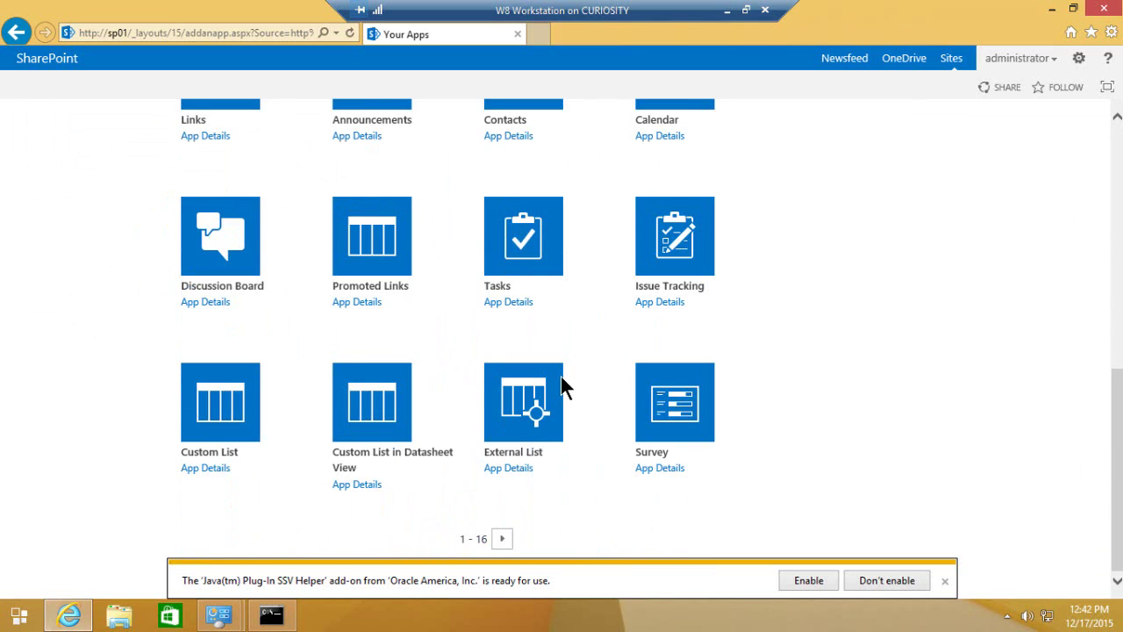
pyautogui.scroll(8, 561, 388)
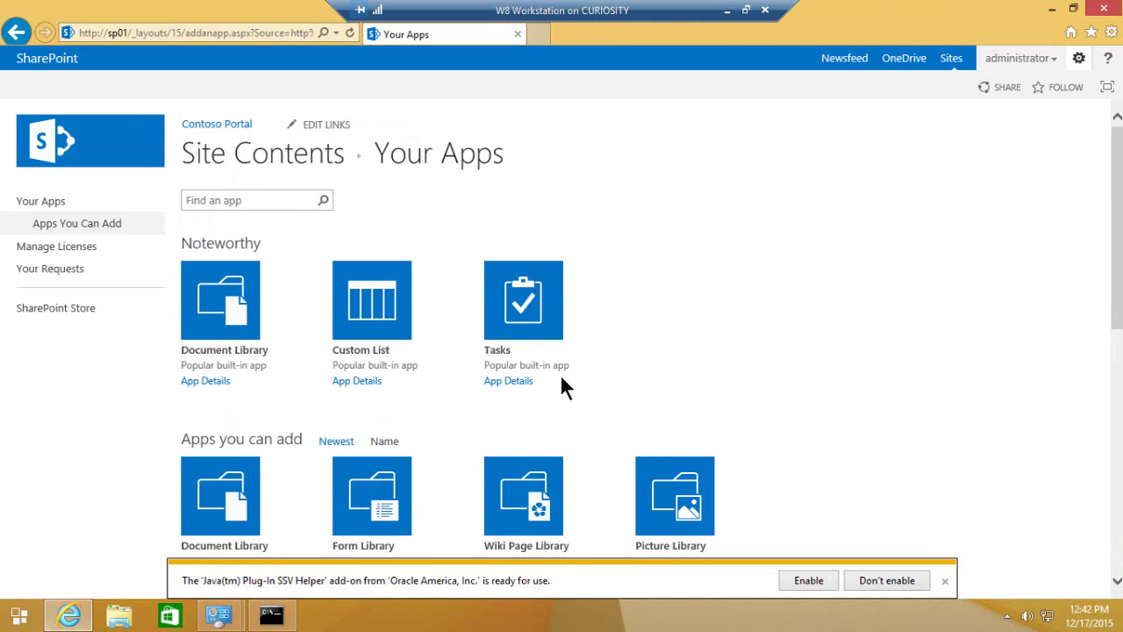
pyautogui.click(1079, 58)
# Go to the site's Site contents page.
pyautogui.press('Up')
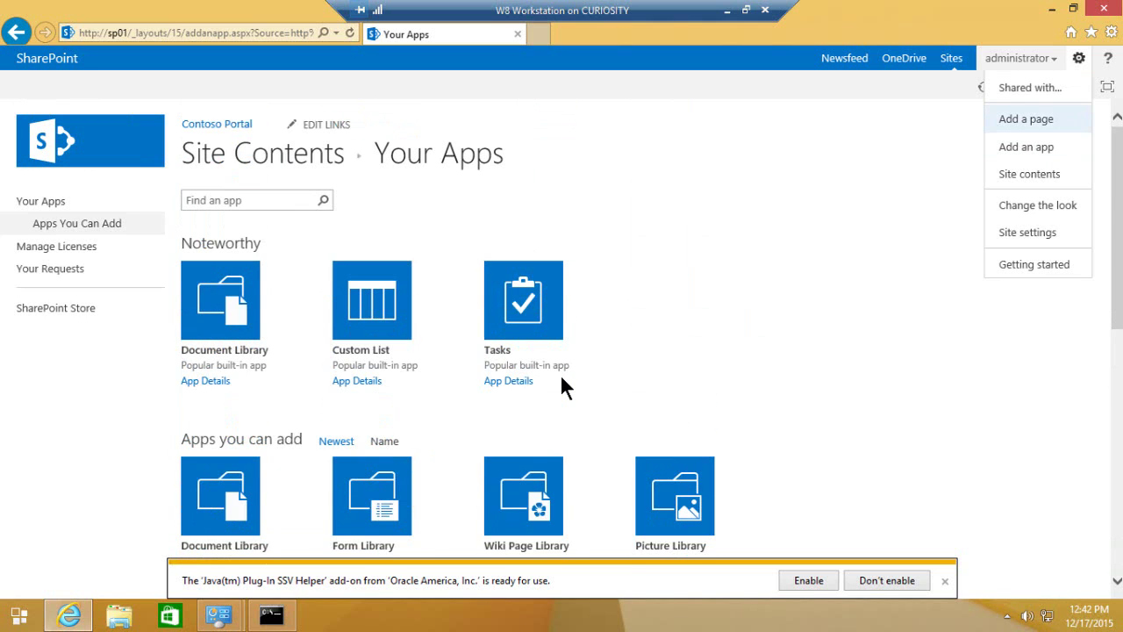
pyautogui.press('Down')
pyautogui.press('Down')
pyautogui.press('Return')
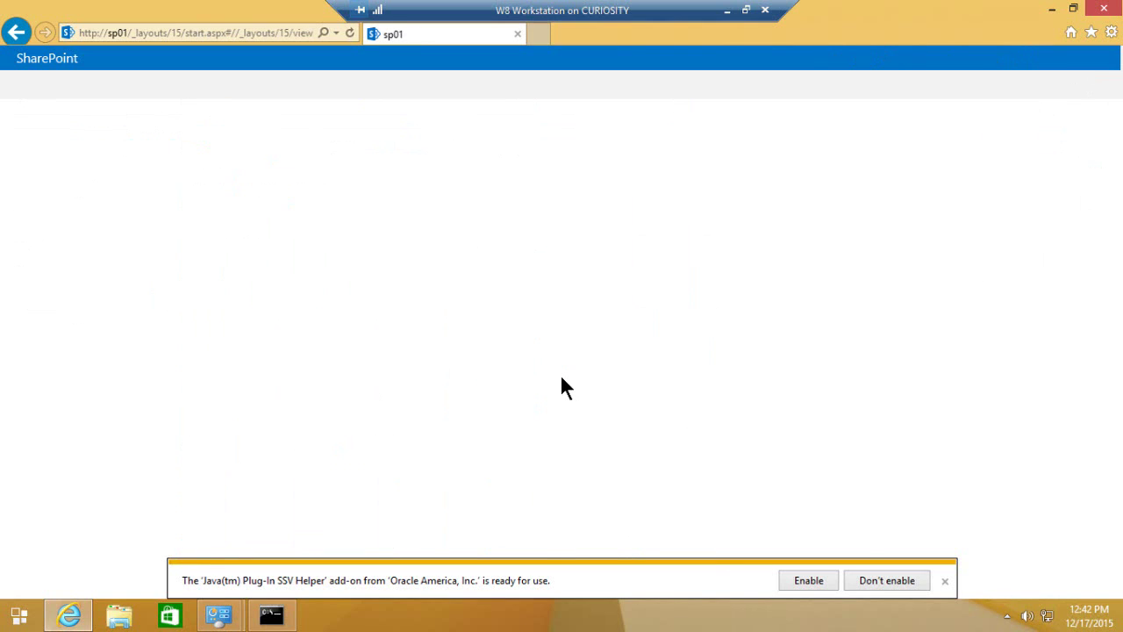
pyautogui.scroll(-3, 564, 387)
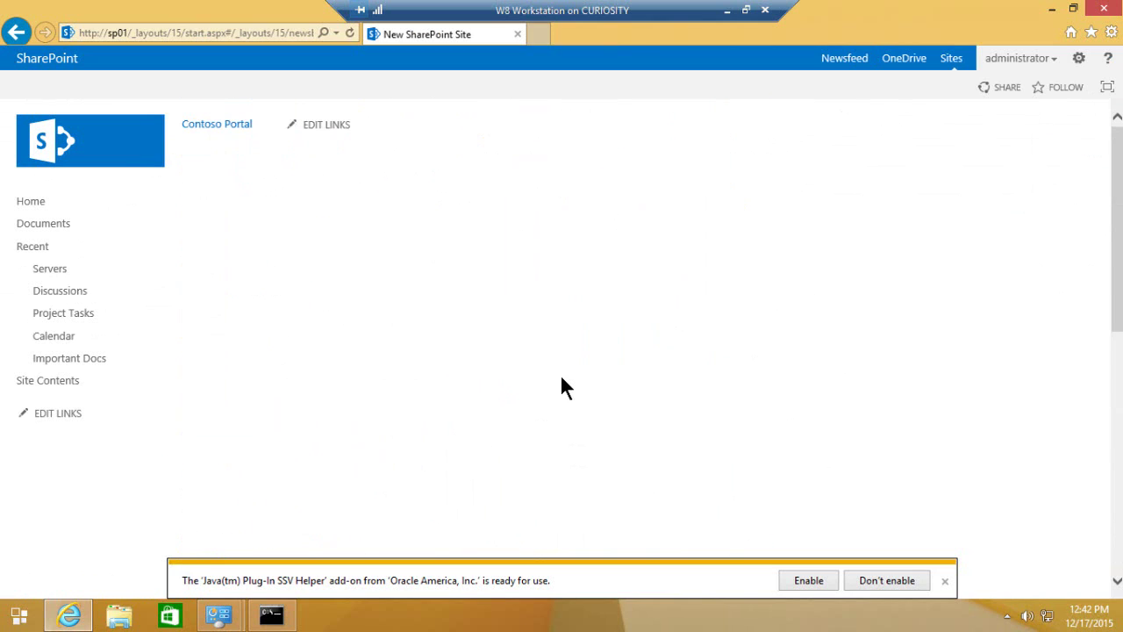
# Create a subsite titled Blog at URL name blog using the Blog template.
pyautogui.write('Blog')
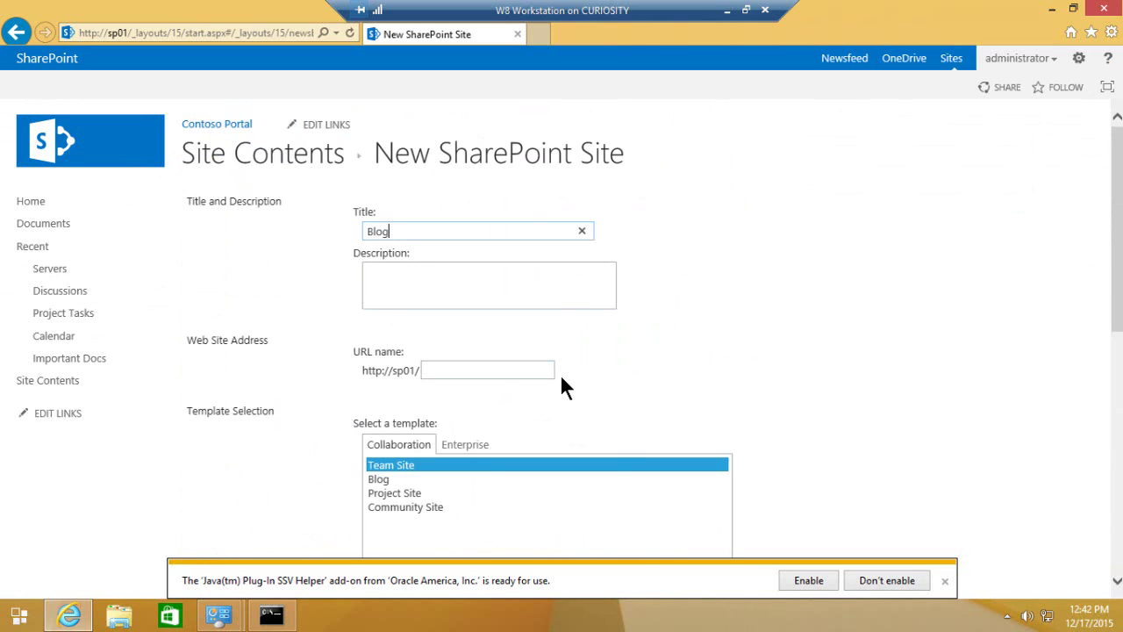
pyautogui.press('Tab')
pyautogui.write('blog')
pyautogui.scroll(-3, 562, 388)
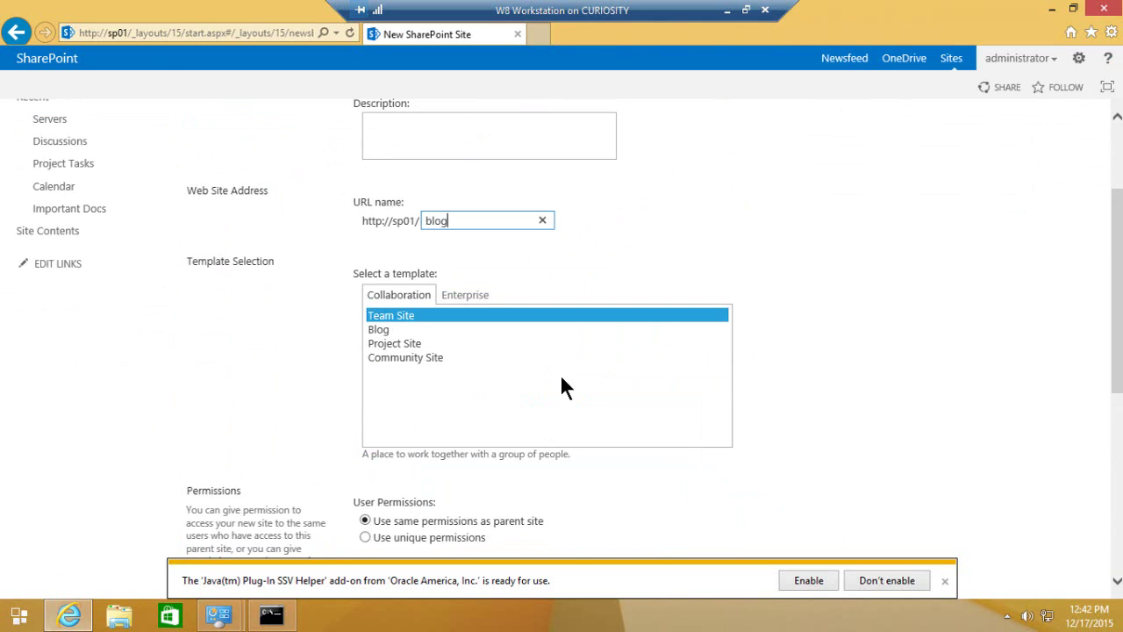
pyautogui.press('Tab')
pyautogui.press('Down')
pyautogui.scroll(-7, 561, 388)
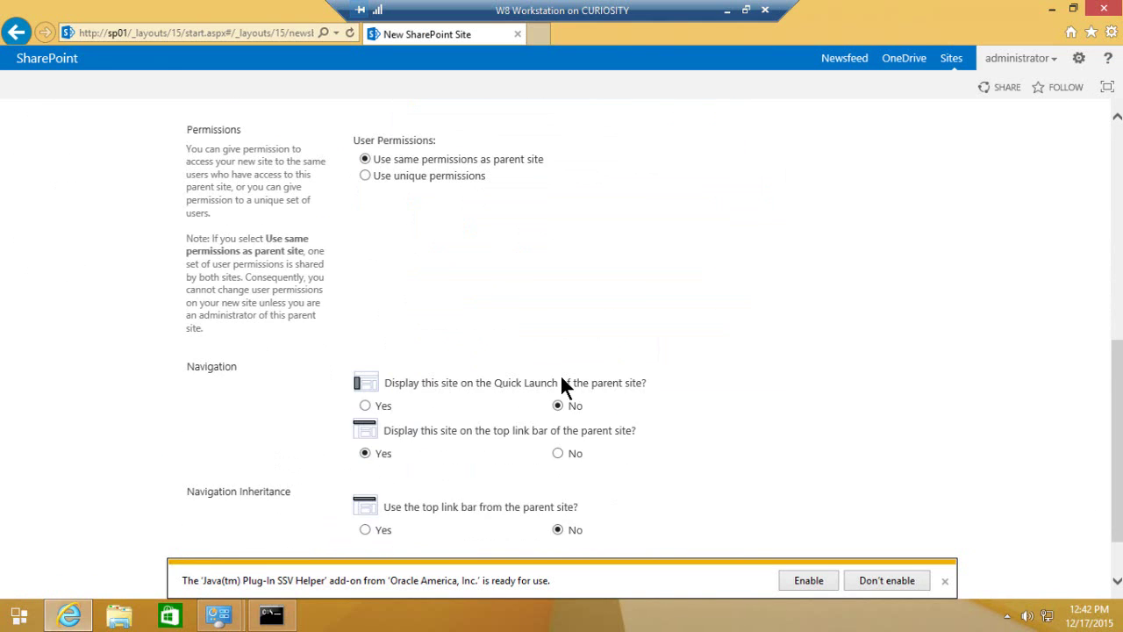
pyautogui.scroll(-2, 562, 388)
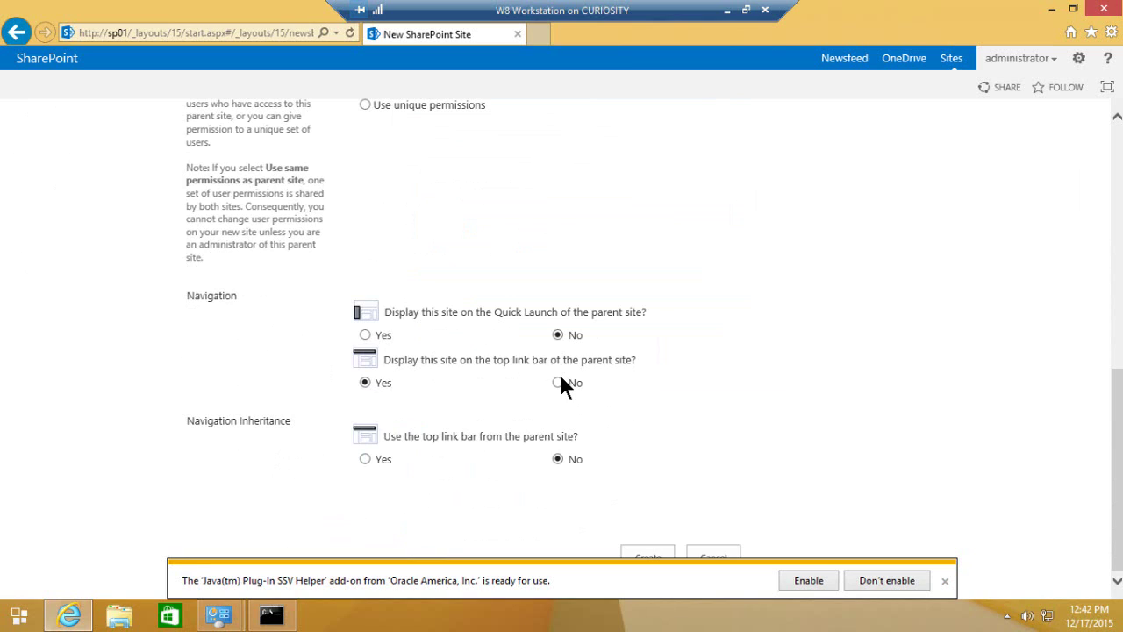
pyautogui.press('Return')
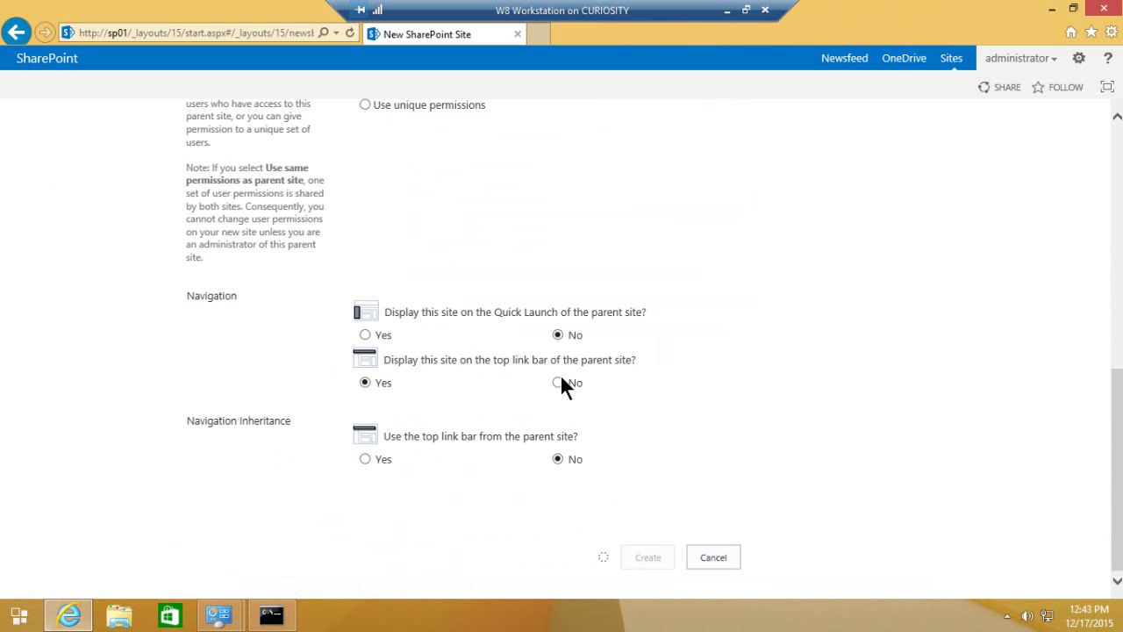
pyautogui.scroll(7, 563, 387)
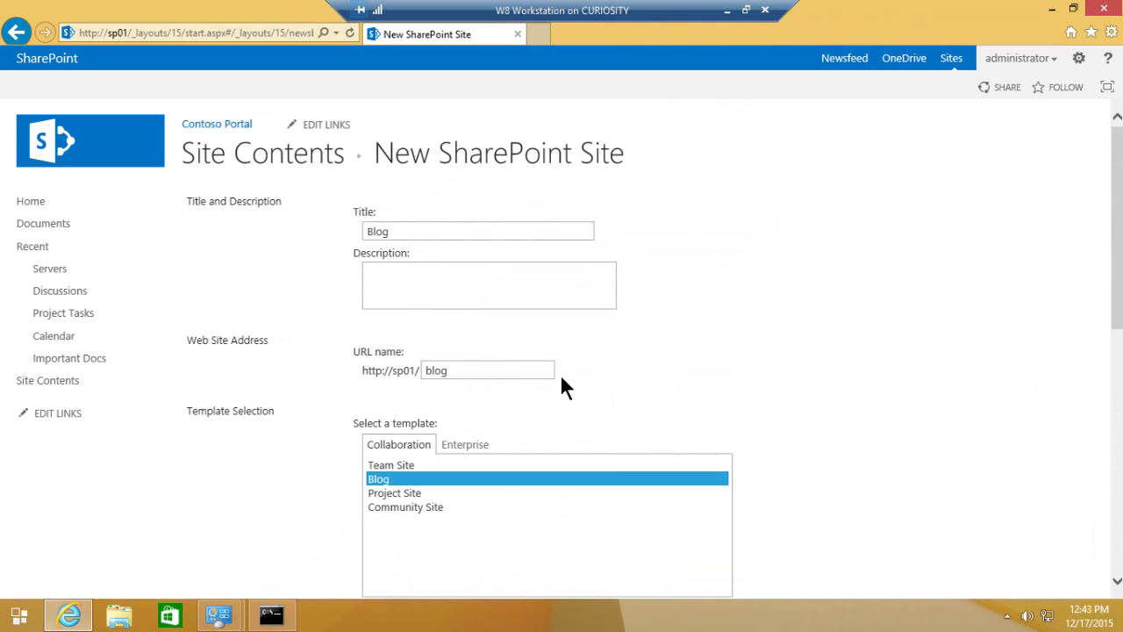
pyautogui.scroll(-7, 562, 386)
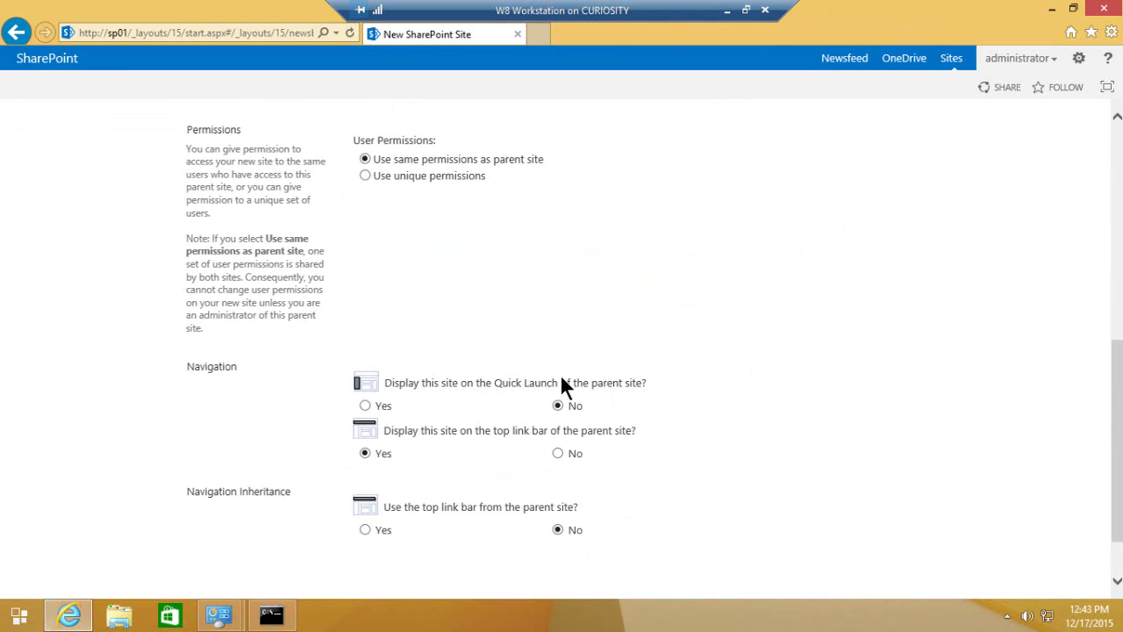
# Launch Word 2013 by searching 'word' from the Windows Start menu.
pyautogui.scroll(7, 562, 387)
pyautogui.press('super')
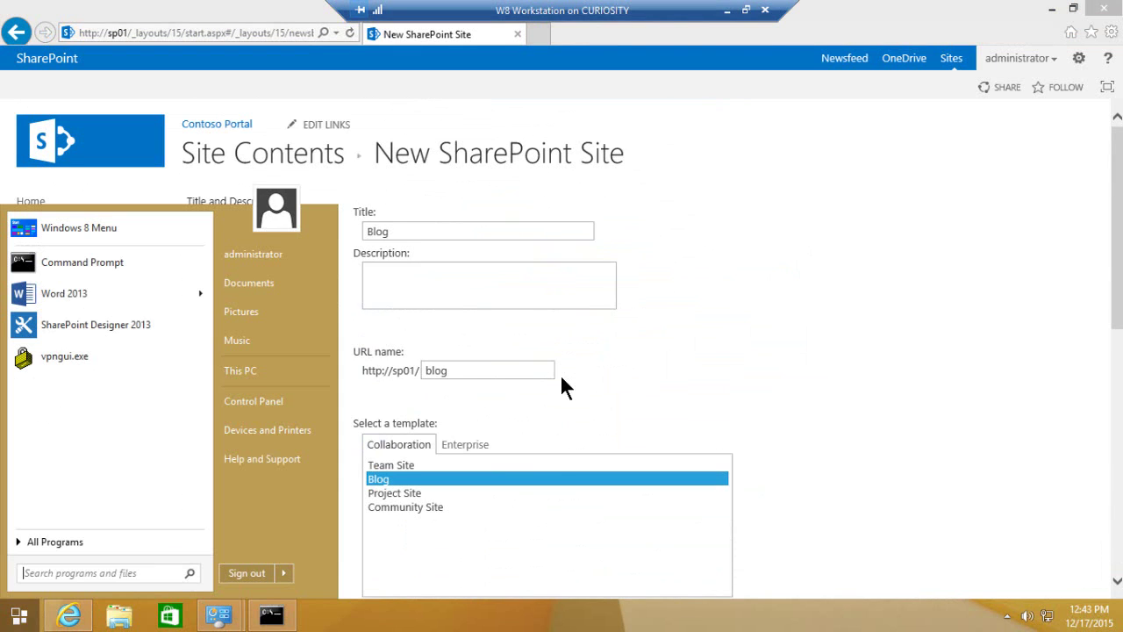
pyautogui.write('wo')
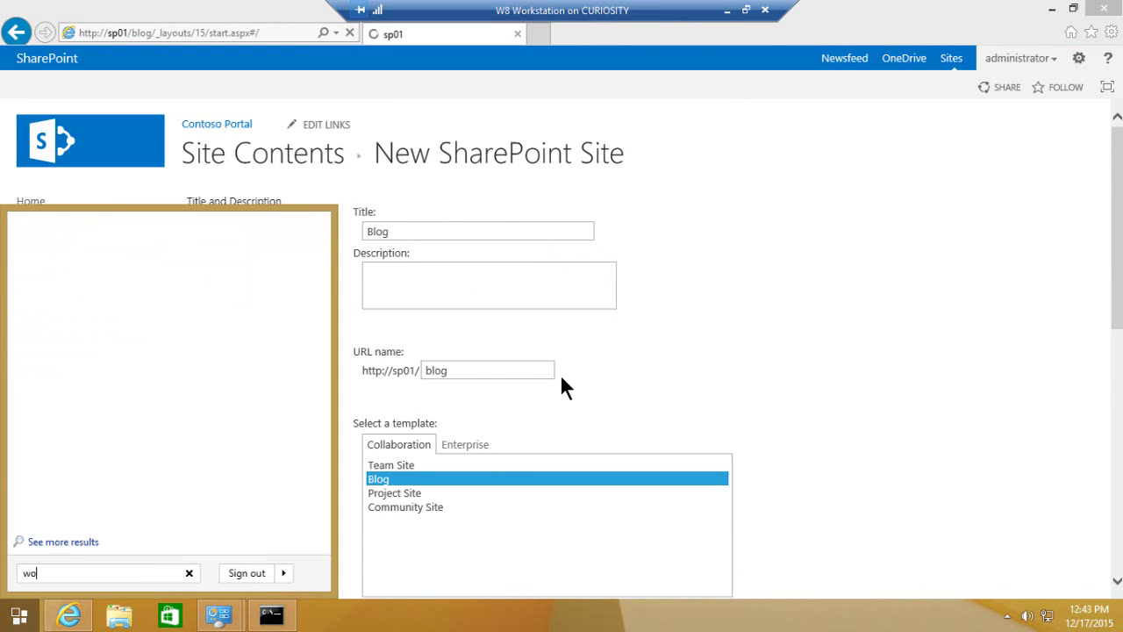
pyautogui.write('rd')
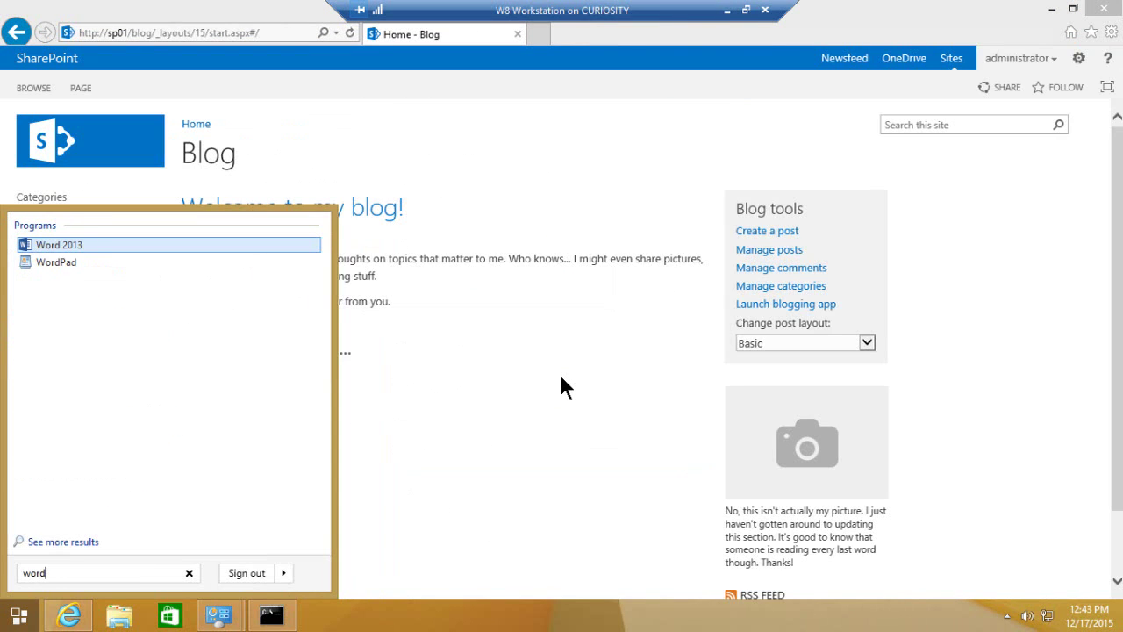
pyautogui.press('Return')
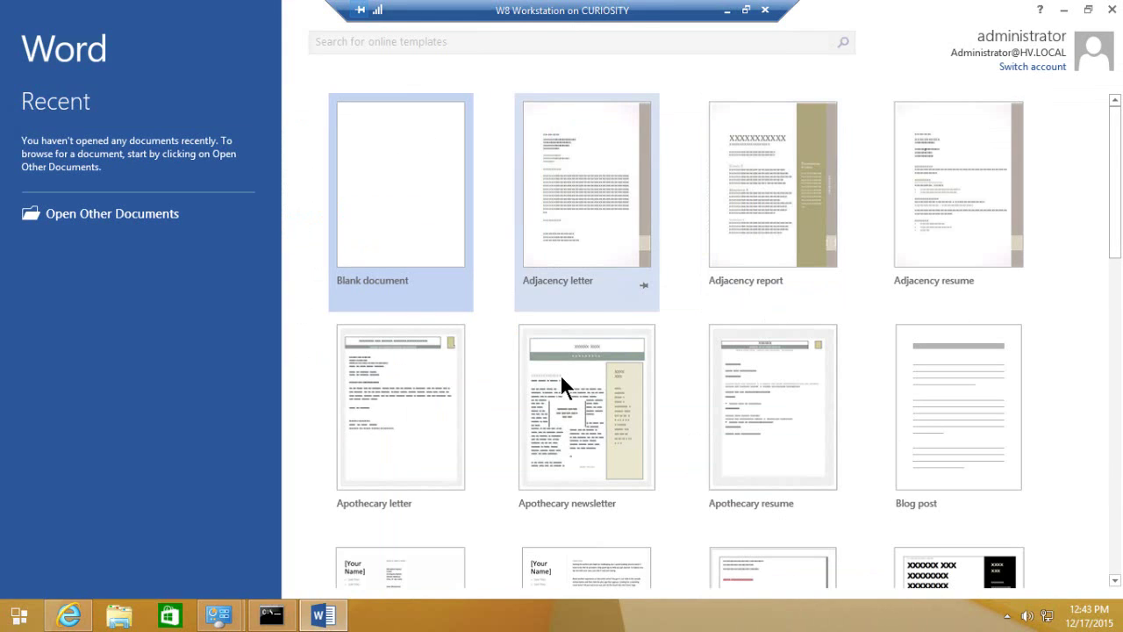
# Create a new document from Word's Blog post template.
pyautogui.scroll(-1, 562, 378)
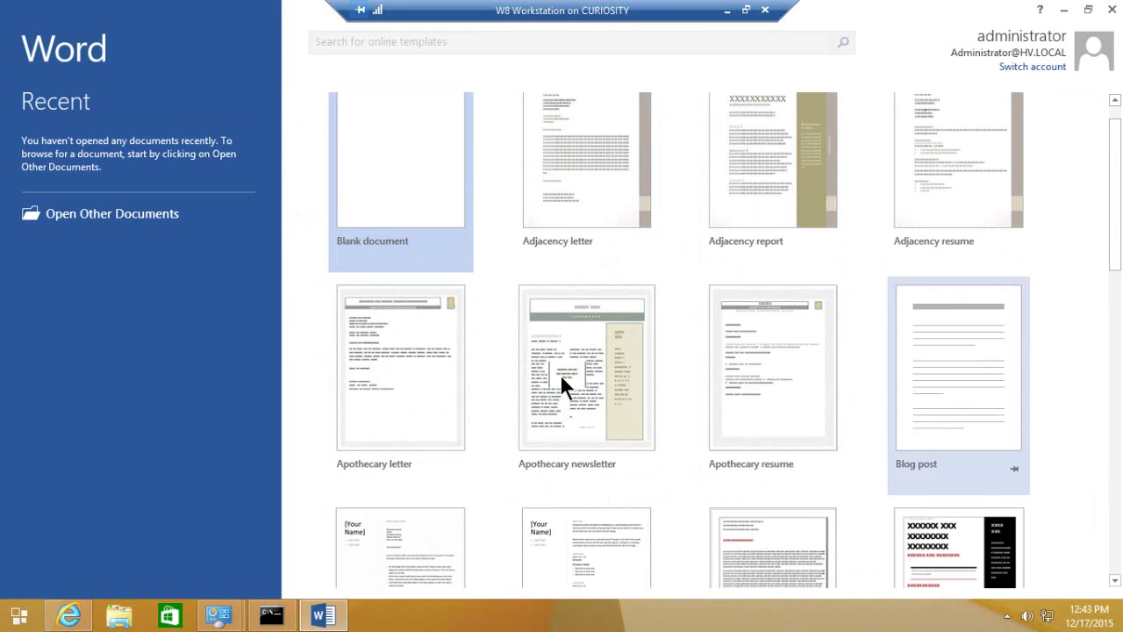
pyautogui.click(958, 377)
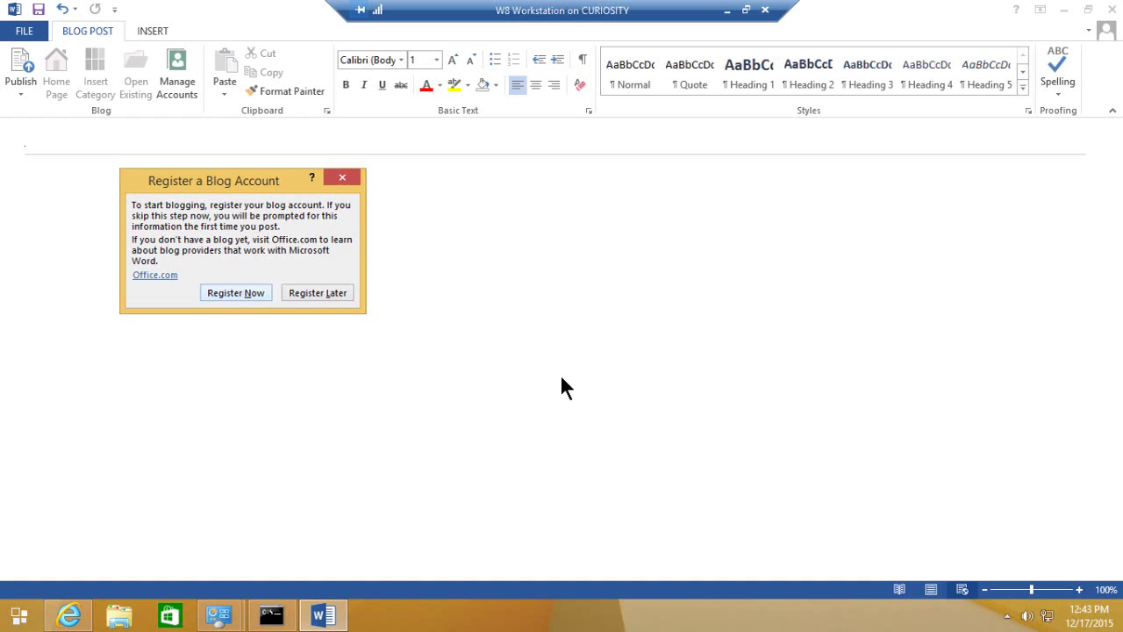
# Start registering a blog account with SharePoint blog as the provider.
pyautogui.press('Return')
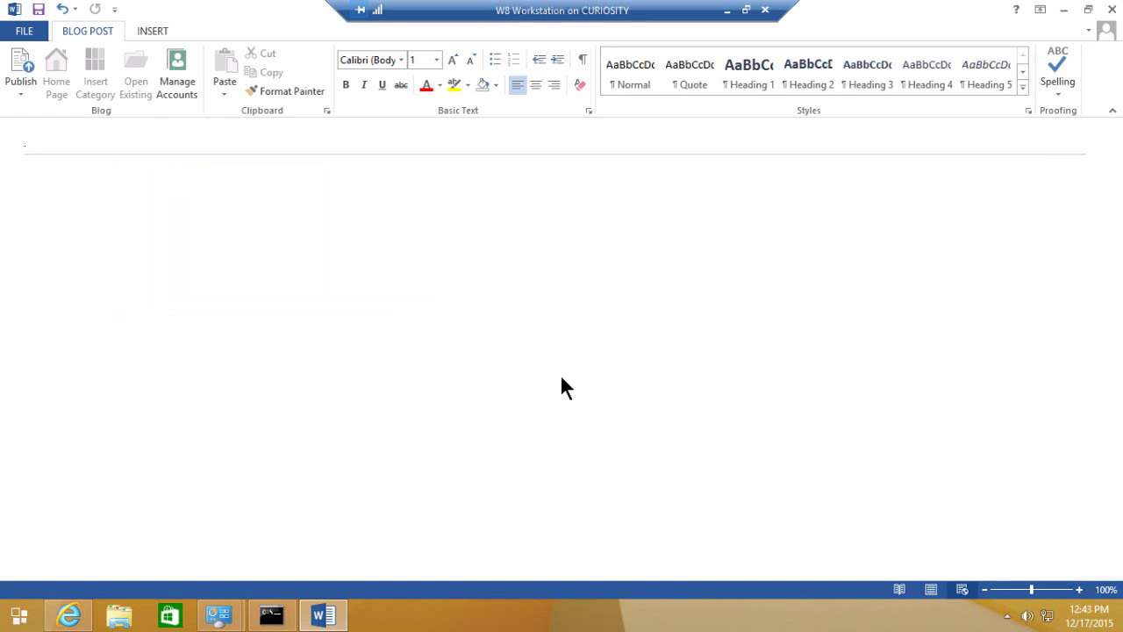
pyautogui.hotkey('alt', 'Down')
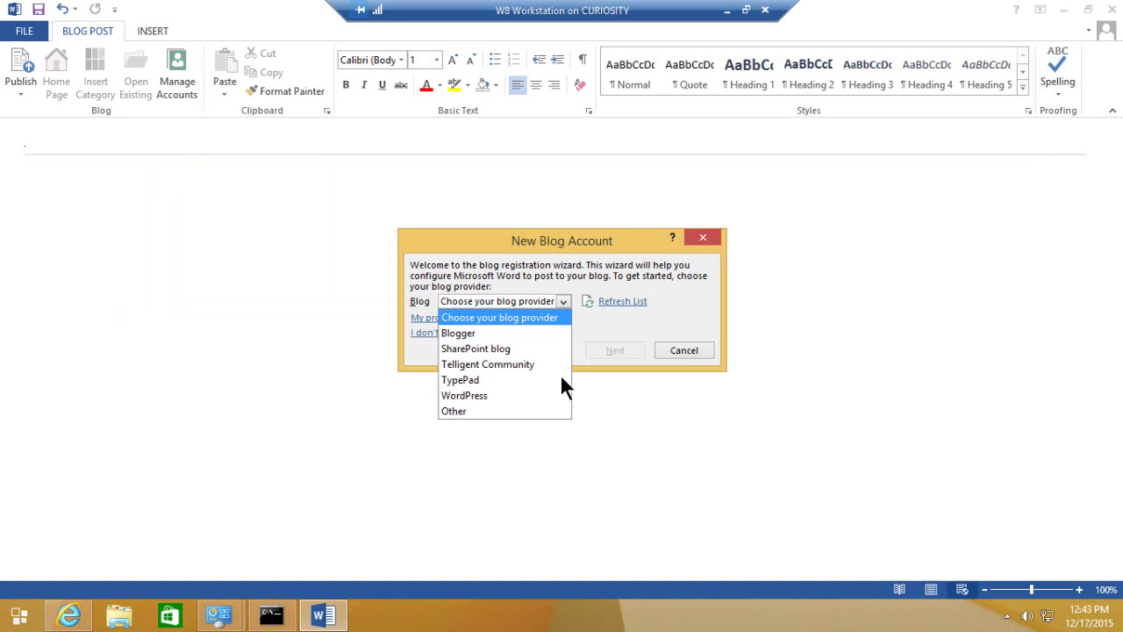
pyautogui.press('Down')
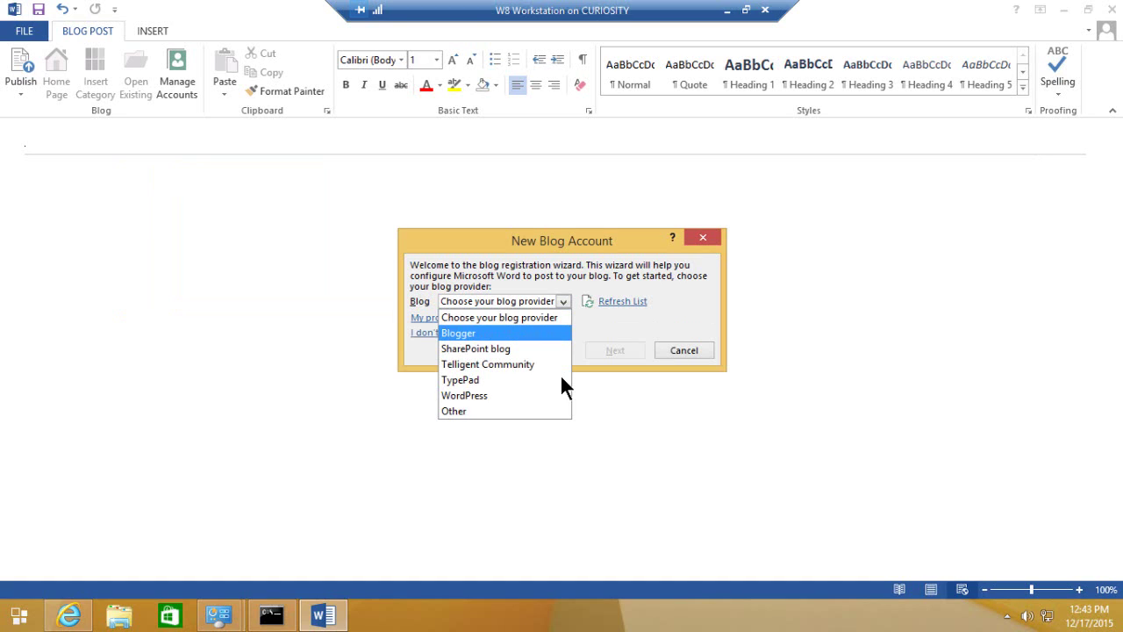
pyautogui.press('Down')
pyautogui.press('Return')
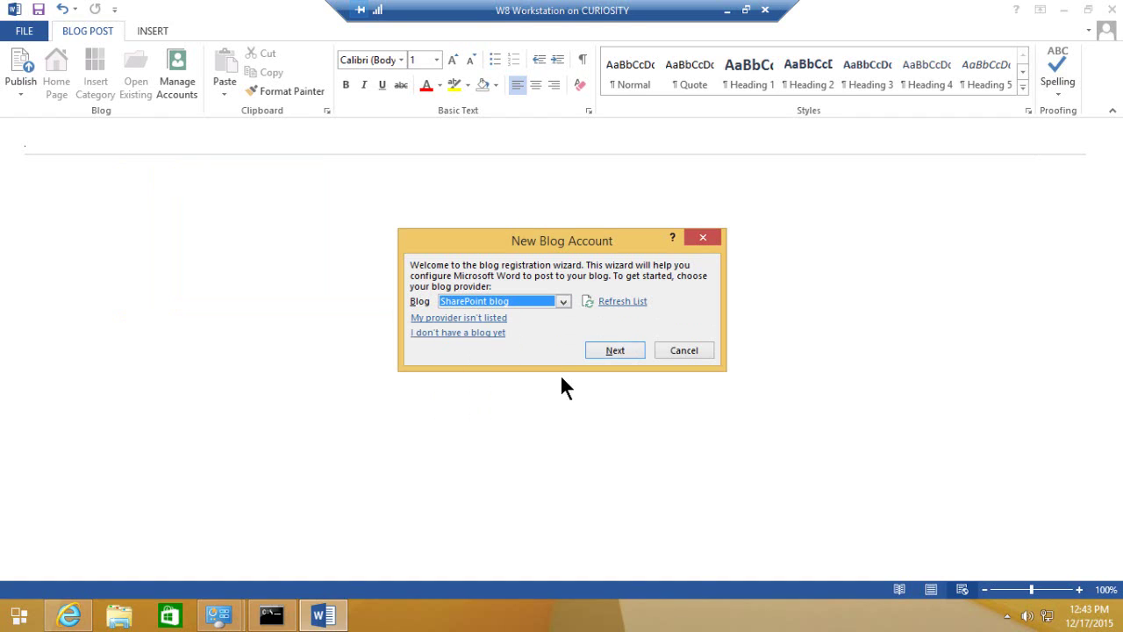
pyautogui.press('Return')
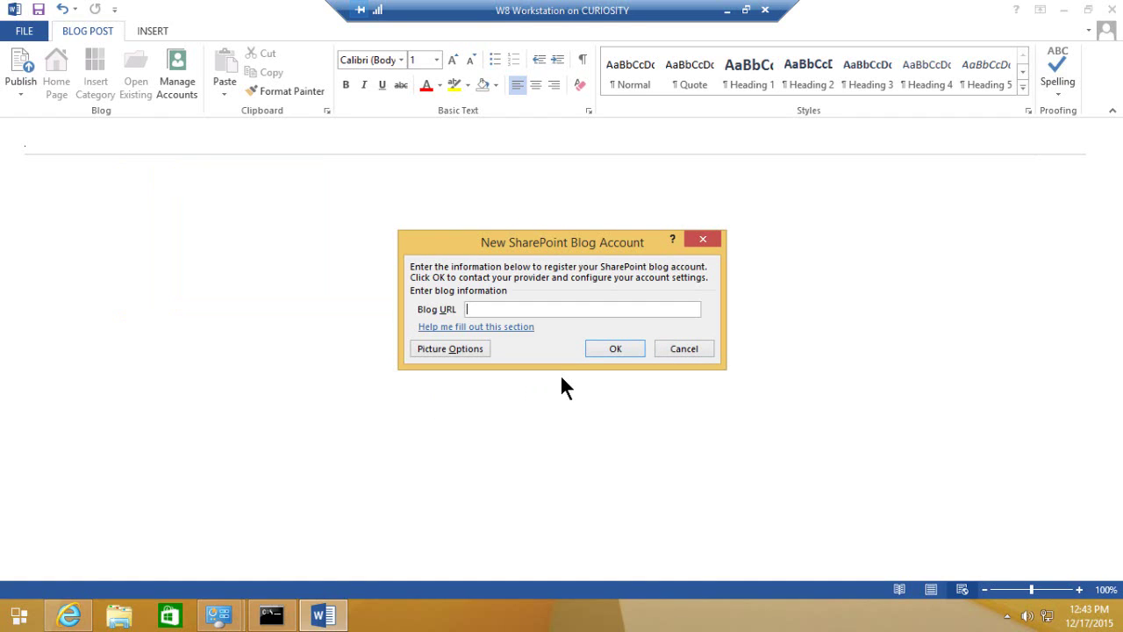
pyautogui.write('http://sp01/blog')
pyautogui.press('Return')
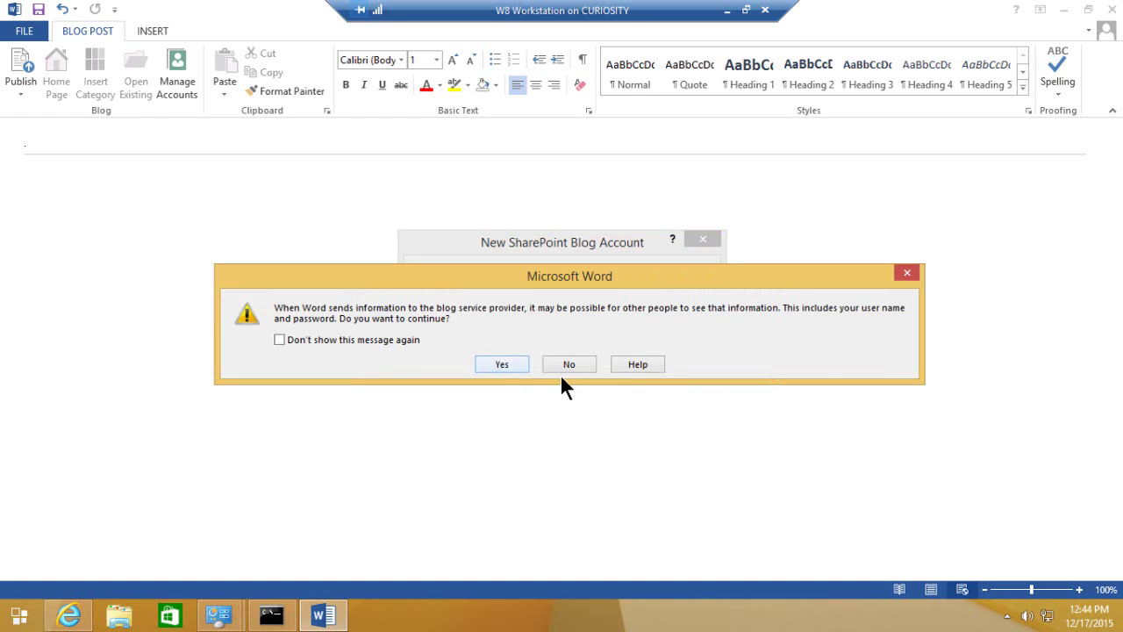
pyautogui.press('Return')
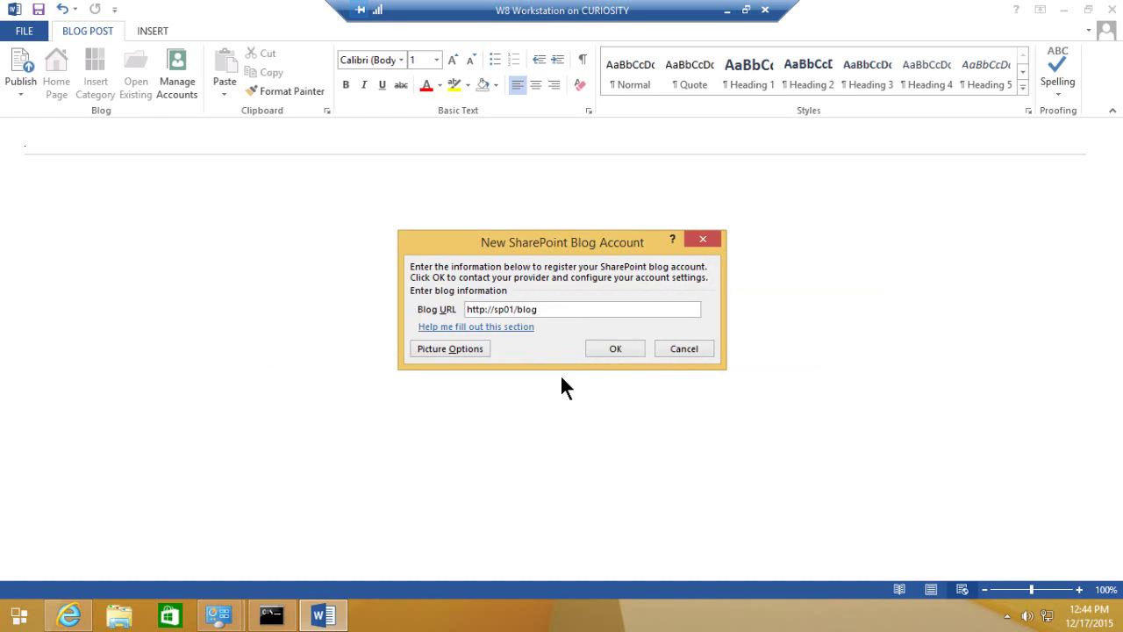
pyautogui.press('Return')
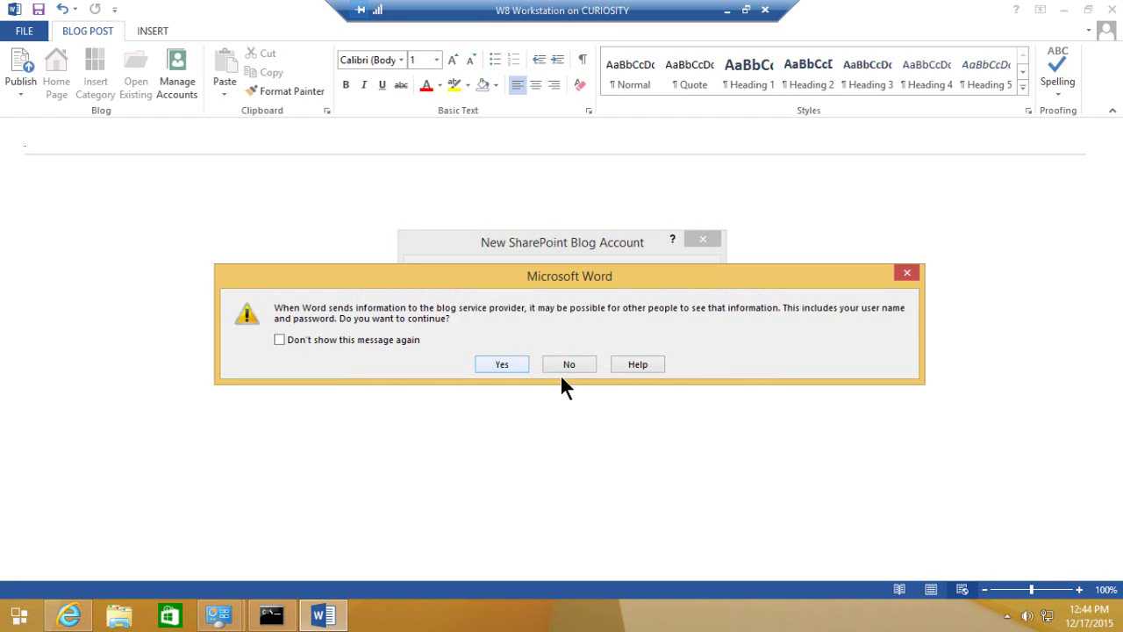
pyautogui.press('Return')
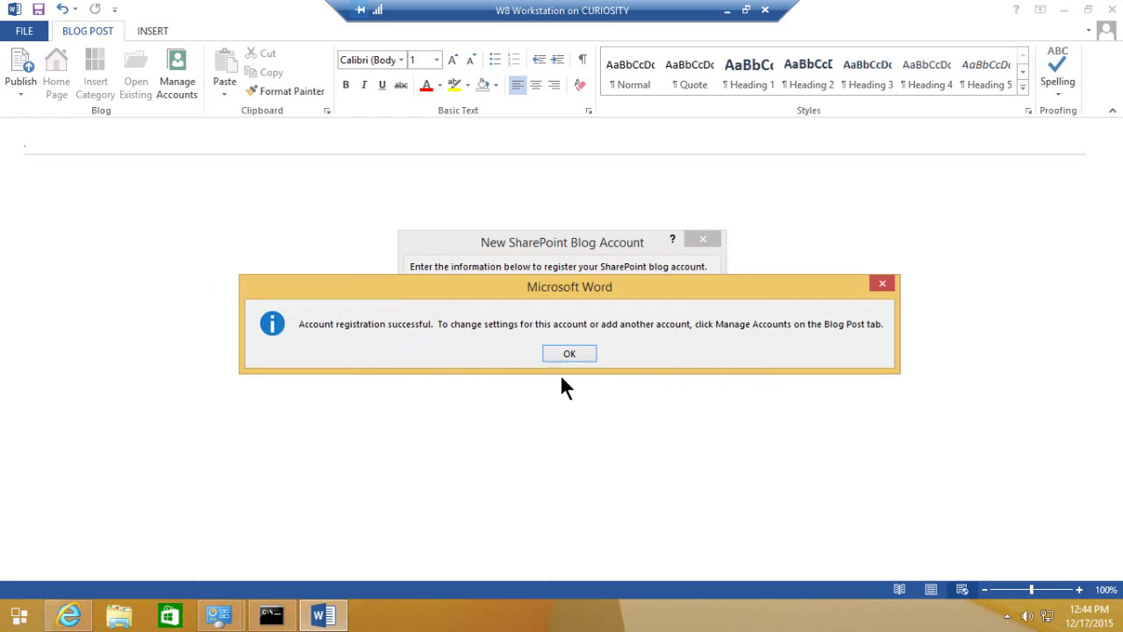
pyautogui.press('Return')
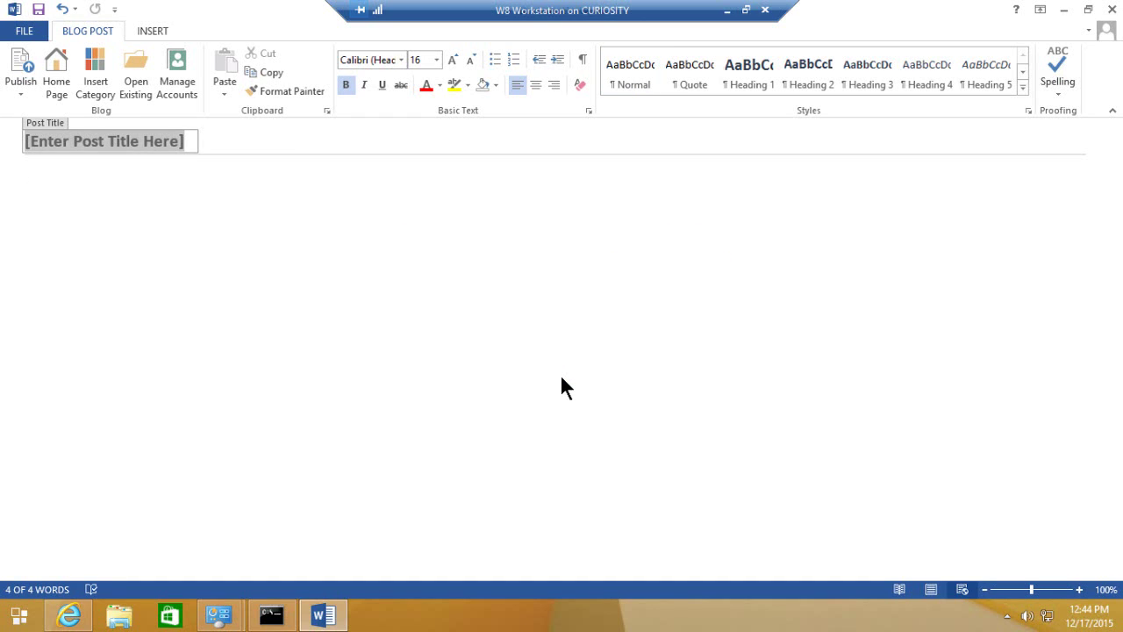
# Title the post 'My First Post!' and write the body 'Lorem Ipsum Dolar Set'.
pyautogui.write('My First Po')
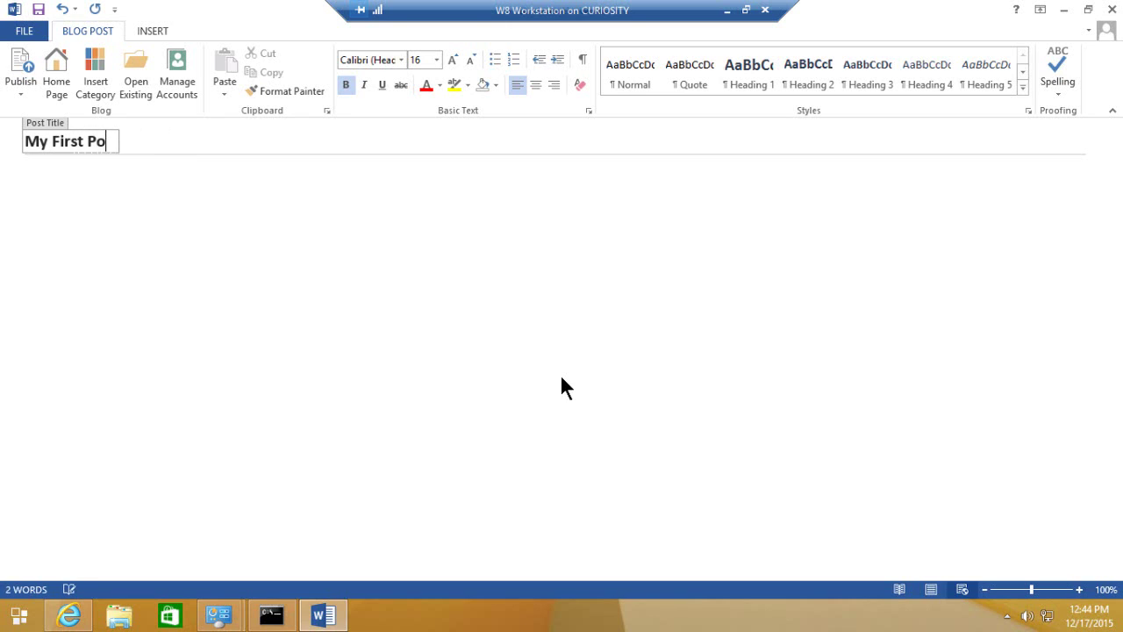
pyautogui.write('st!')
pyautogui.press('Return')
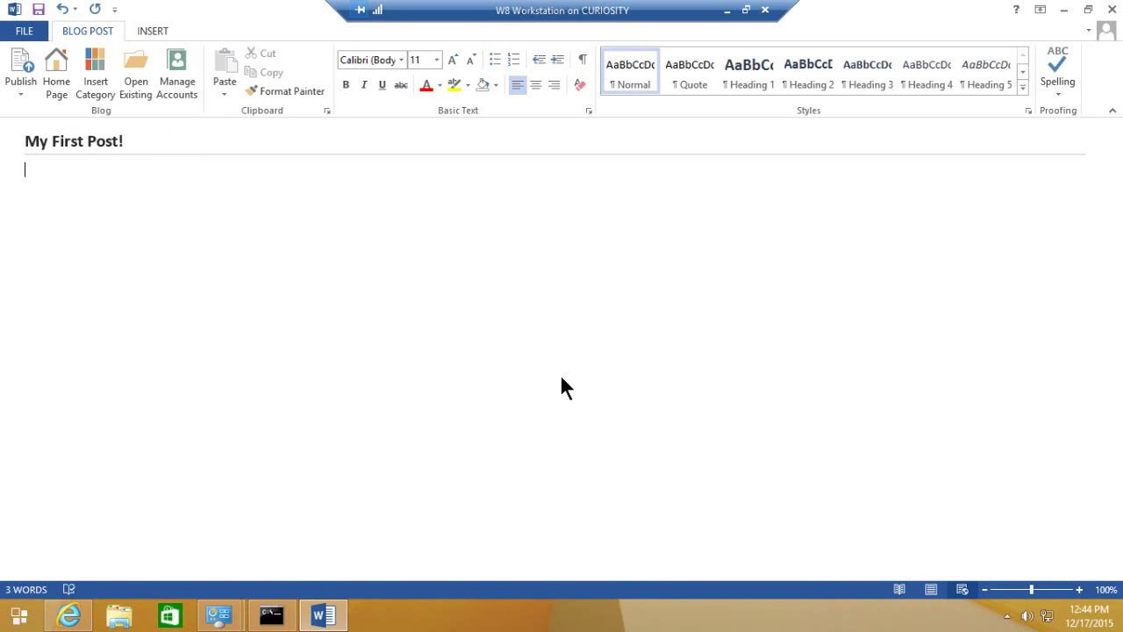
pyautogui.write('Lorem Ipsum Dolar Set')
pyautogui.press('Return')
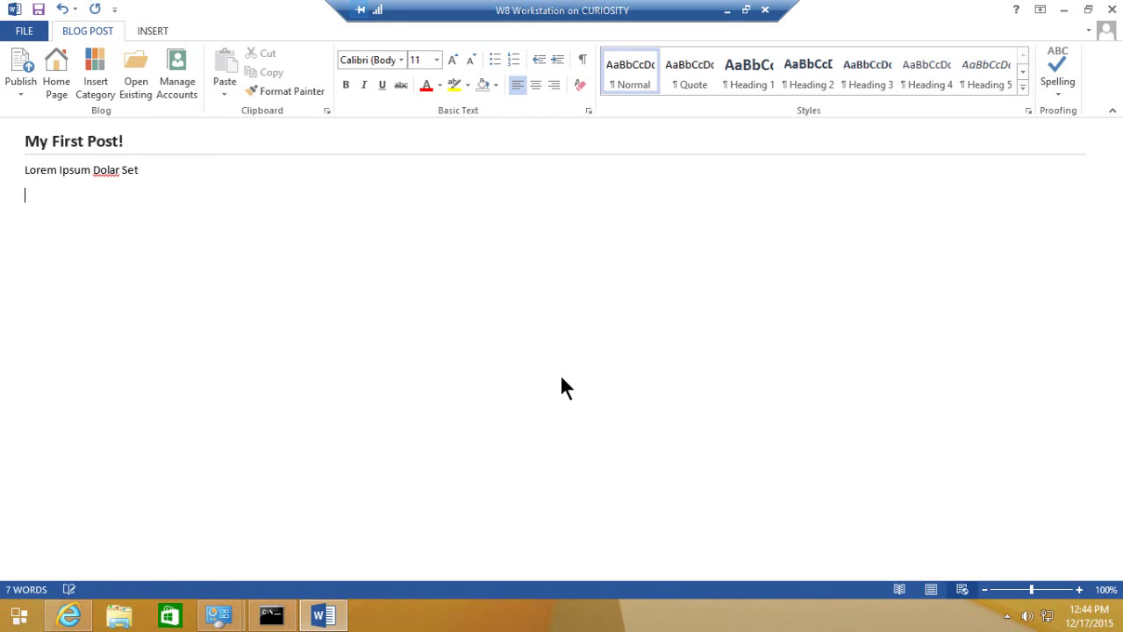
# Publish the post to the blog, confirming the warning.
pyautogui.click(20, 88)
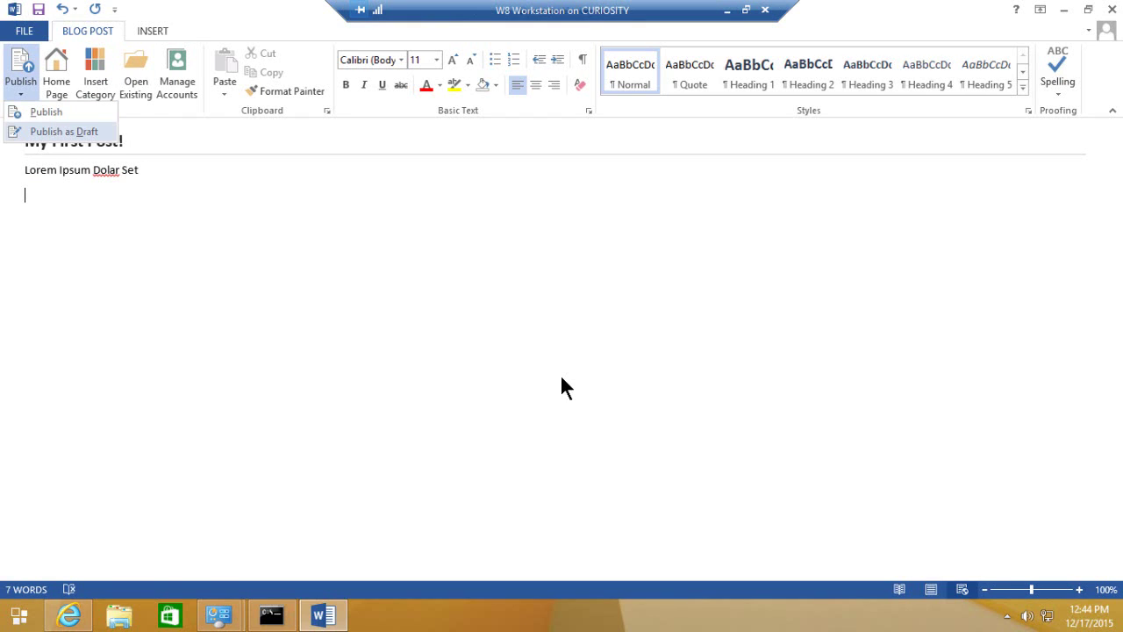
pyautogui.click(46, 111)
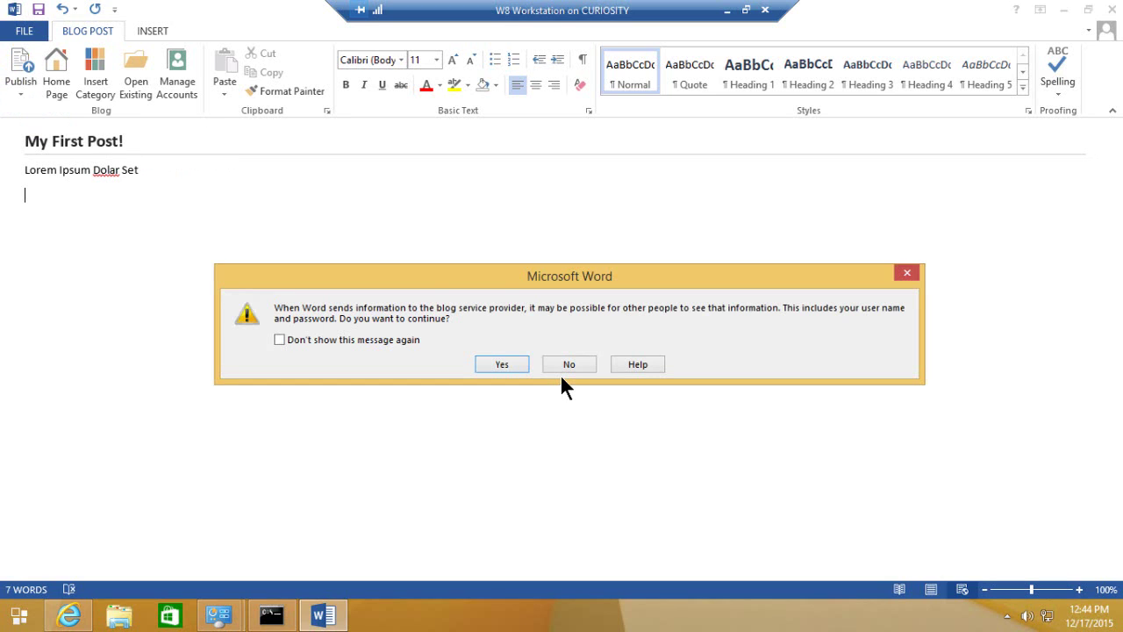
pyautogui.click(566, 368)
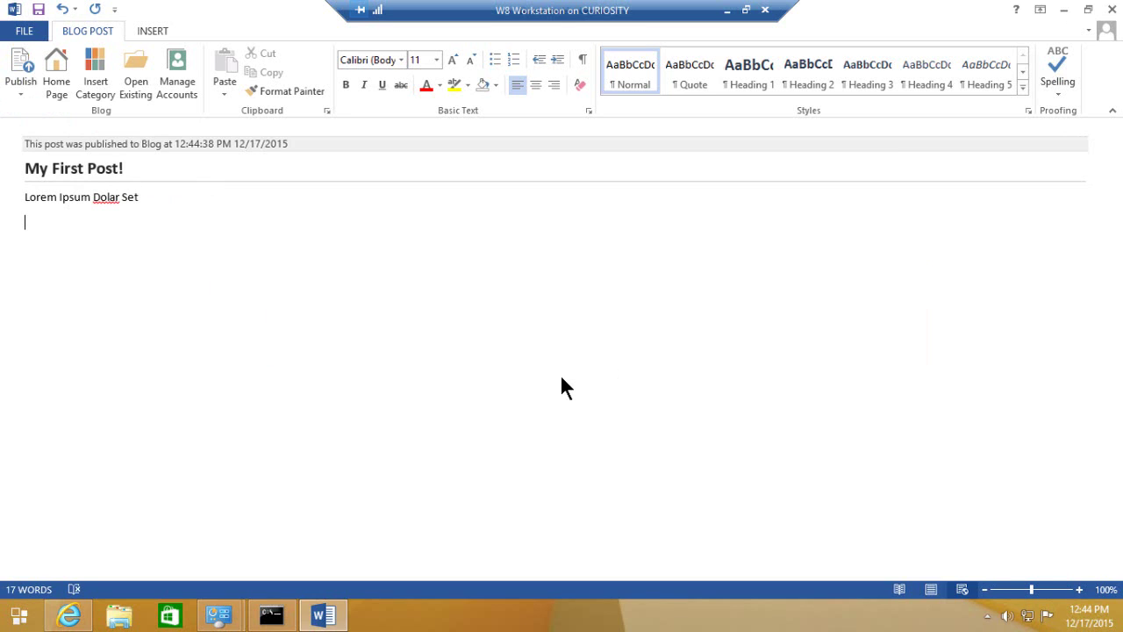
# Refresh the blog page in the browser to confirm My First Post! is listed, then return to Word.
pyautogui.hotkey('alt', 'Tab')
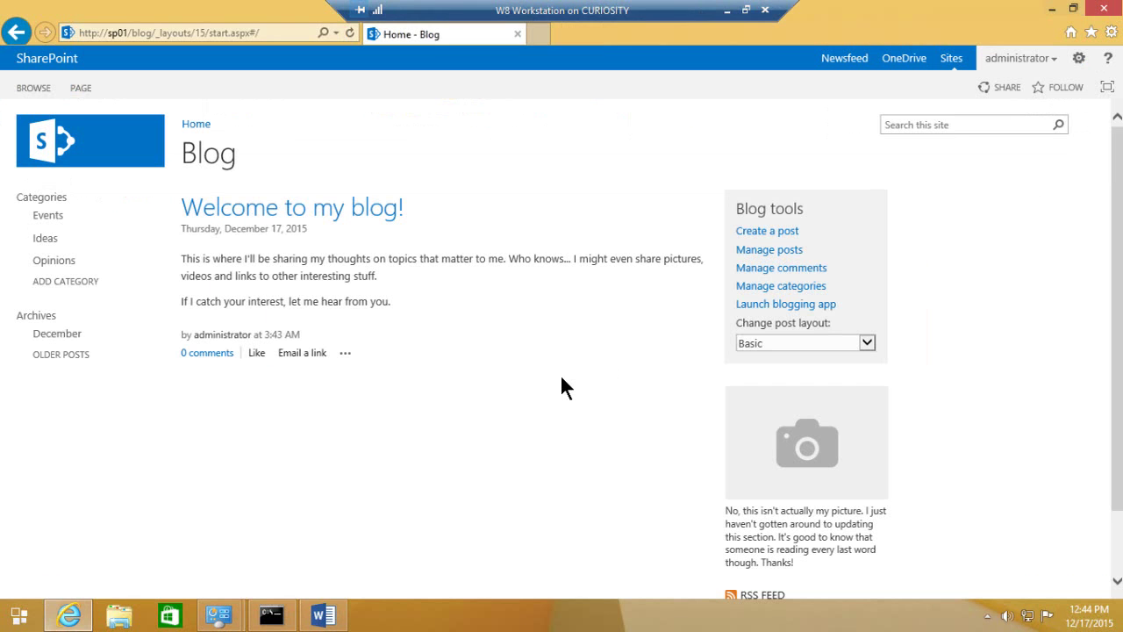
pyautogui.press('F5')
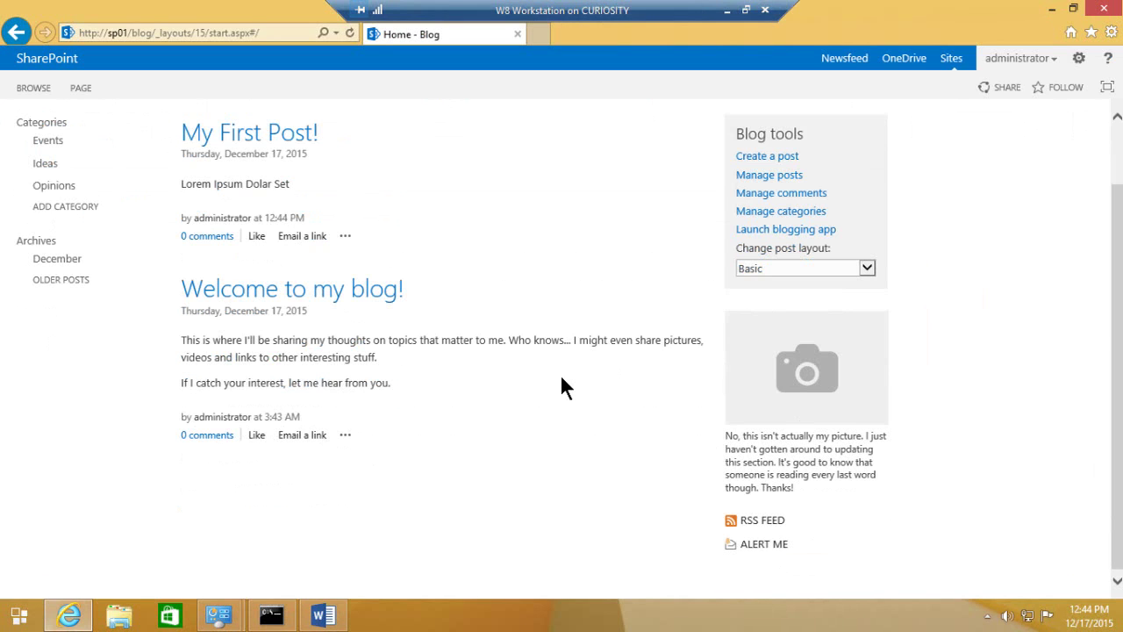
pyautogui.scroll(-1, 562, 386)
pyautogui.scroll(1, 561, 386)
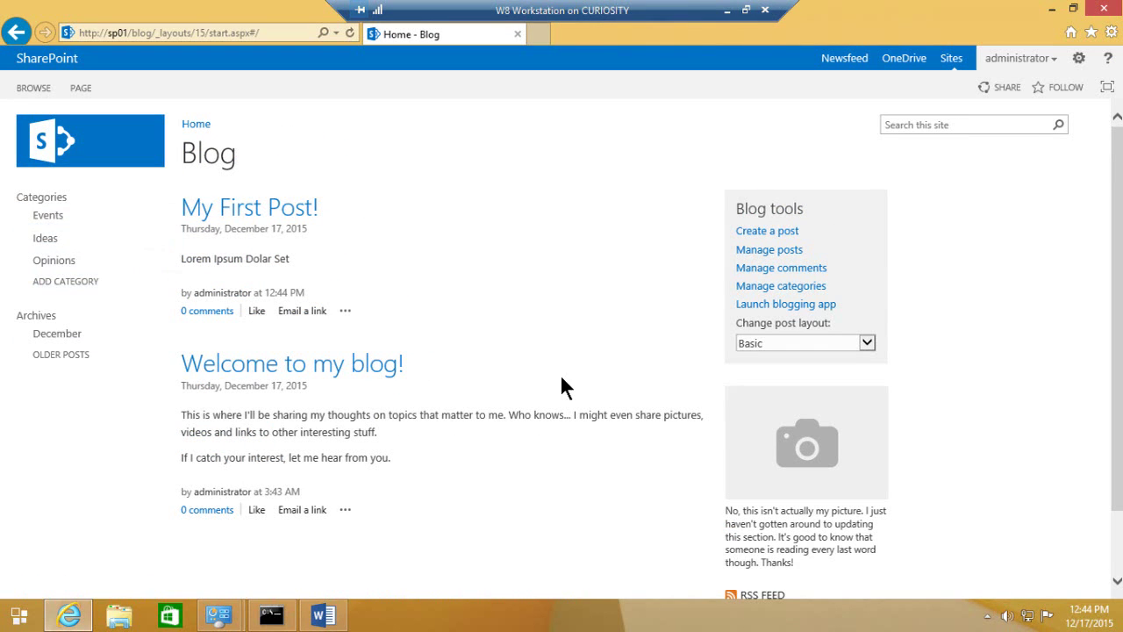
pyautogui.hotkey('alt', 'Tab')
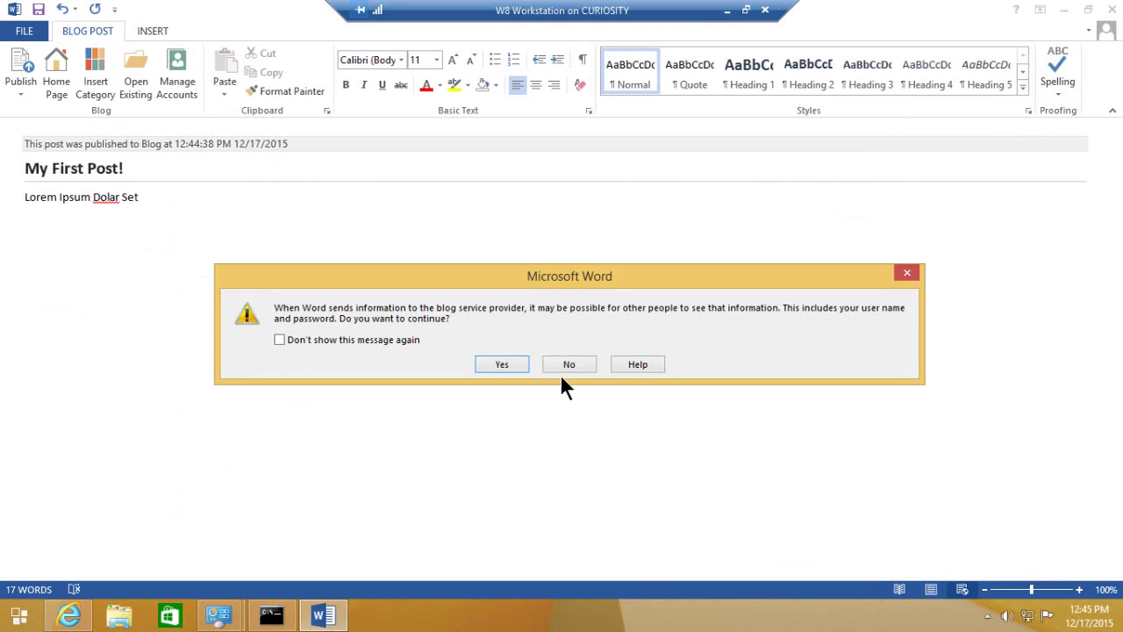
# Add a new category 'Impressing TJ' to the post.
pyautogui.hotkey('alt', 'd')
pyautogui.press('Return')
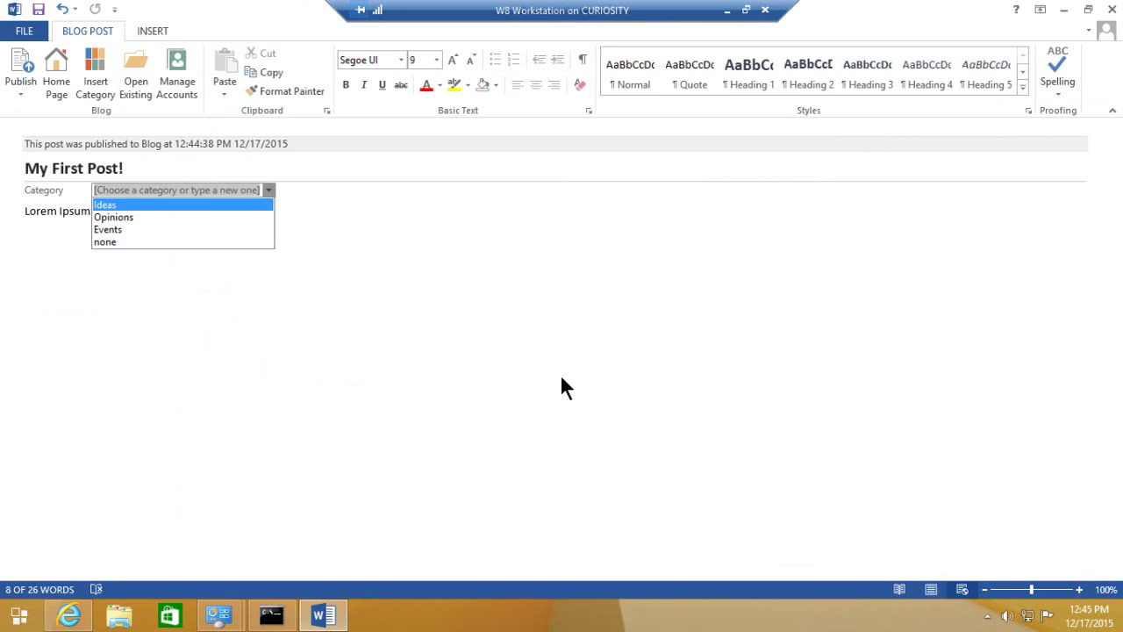
pyautogui.press('Down')
pyautogui.press('Escape')
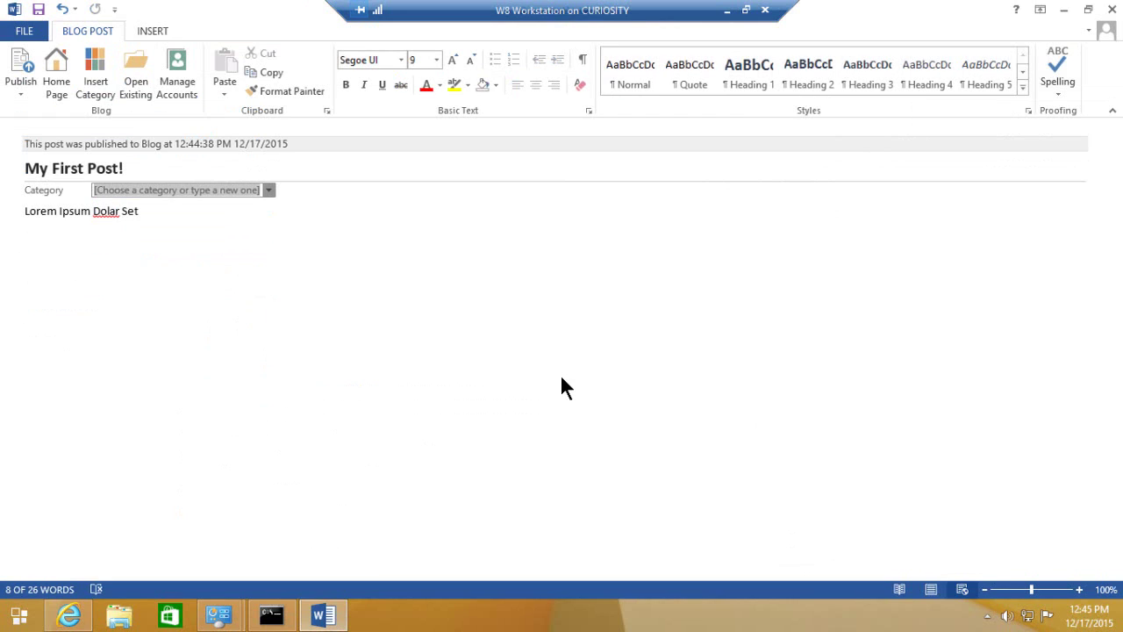
pyautogui.write('Imp')
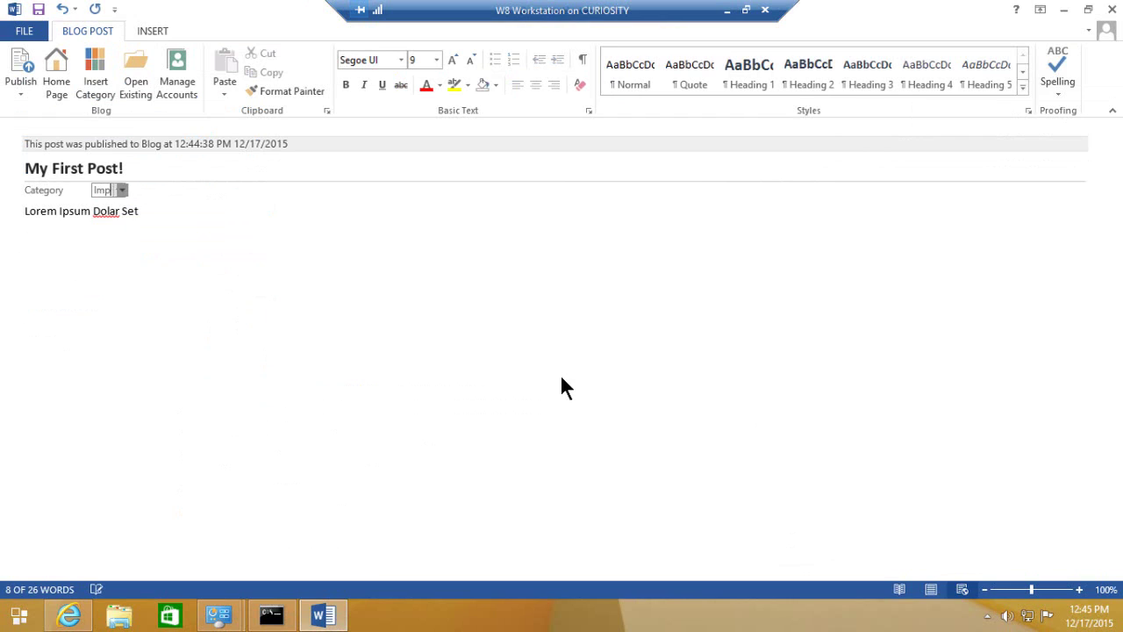
pyautogui.write('ressing T')
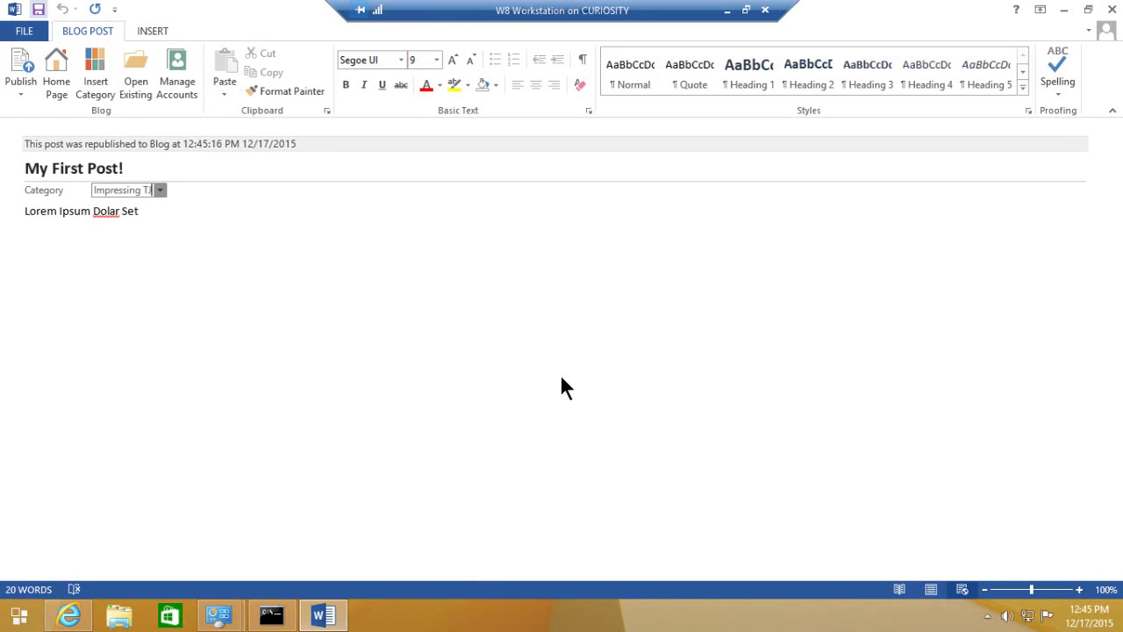
pyautogui.hotkey('ctrl', 's')
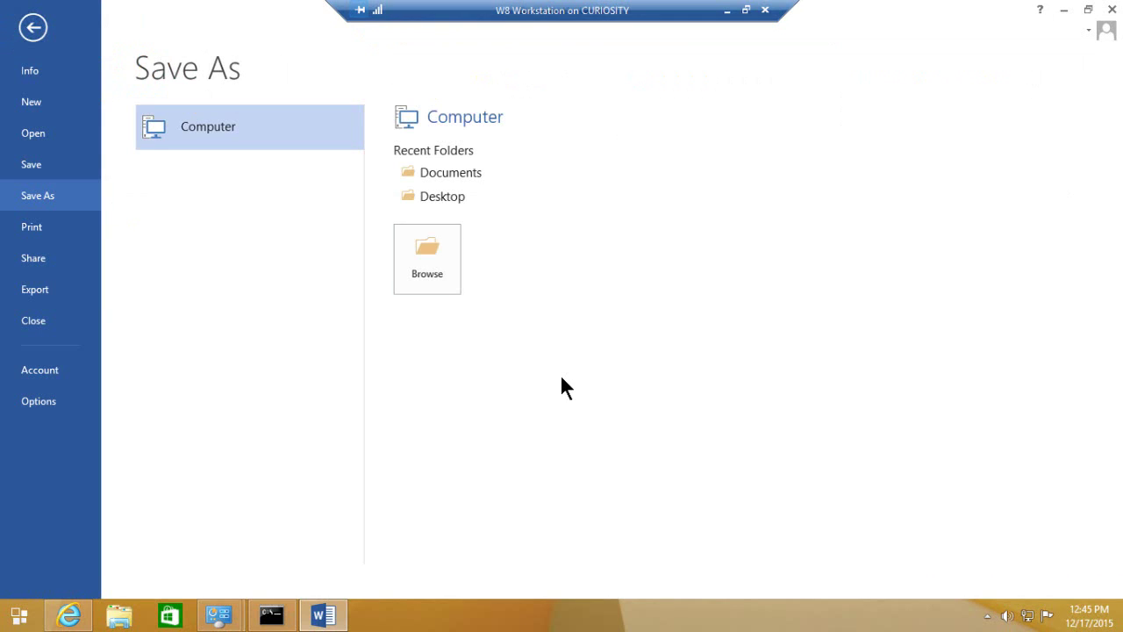
# Save the post on the Desktop as 'TJ Is impressed'.
pyautogui.press('Down')
pyautogui.press('Return')
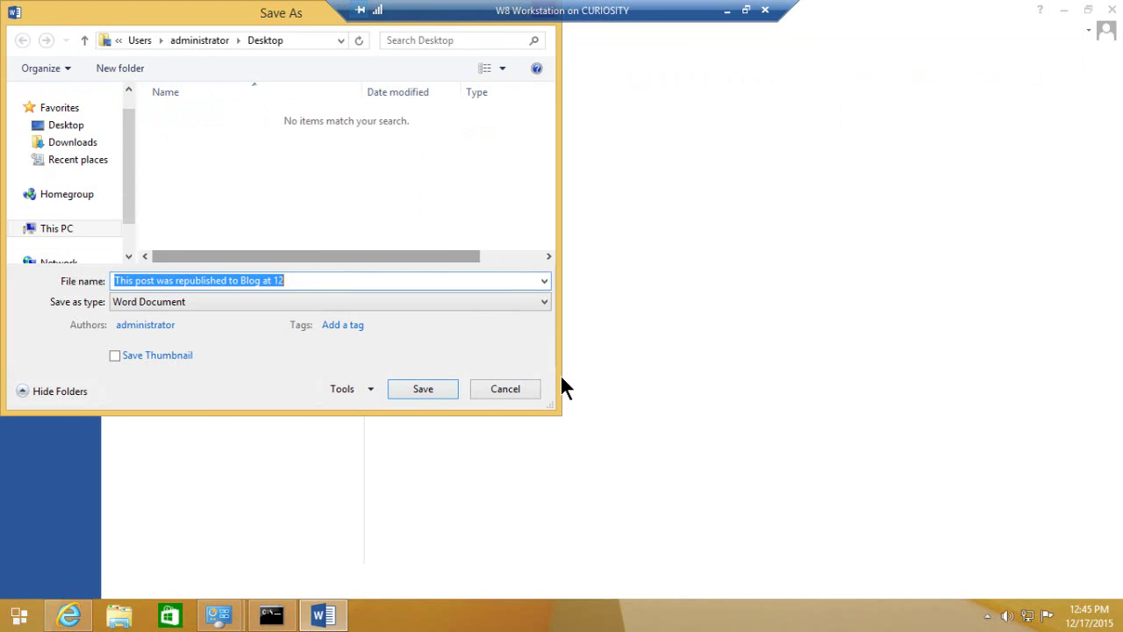
pyautogui.write('Alynd')
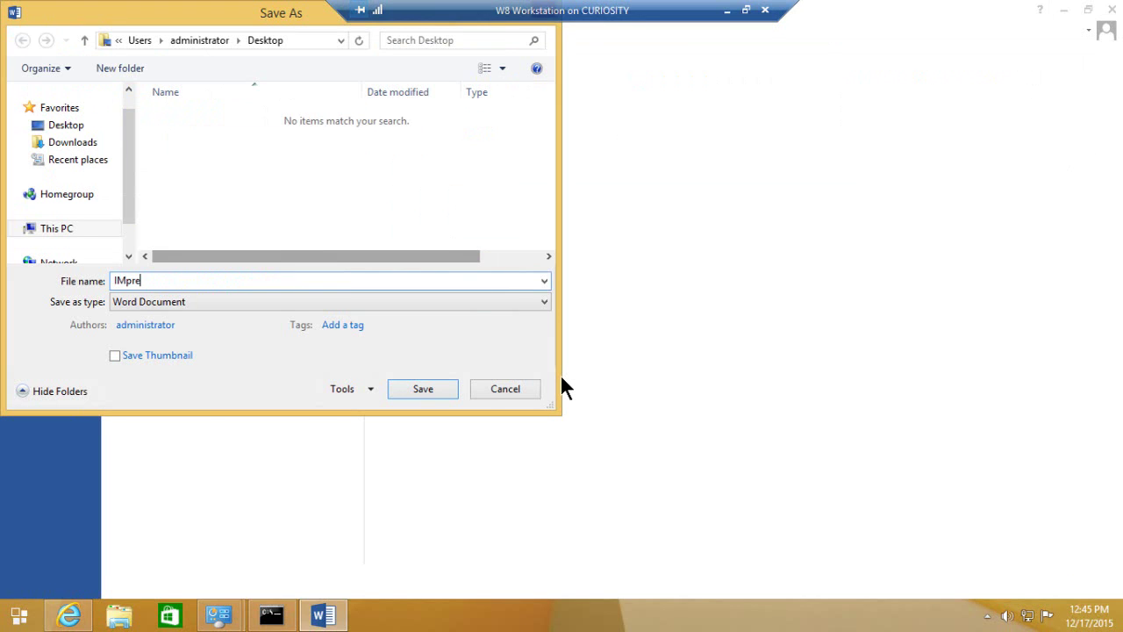
pyautogui.press('BackSpace')
pyautogui.press('BackSpace')
pyautogui.press('BackSpace')
pyautogui.press('BackSpace')
pyautogui.press('BackSpace')
pyautogui.write('TJ Is impressed')
pyautogui.press('Return')
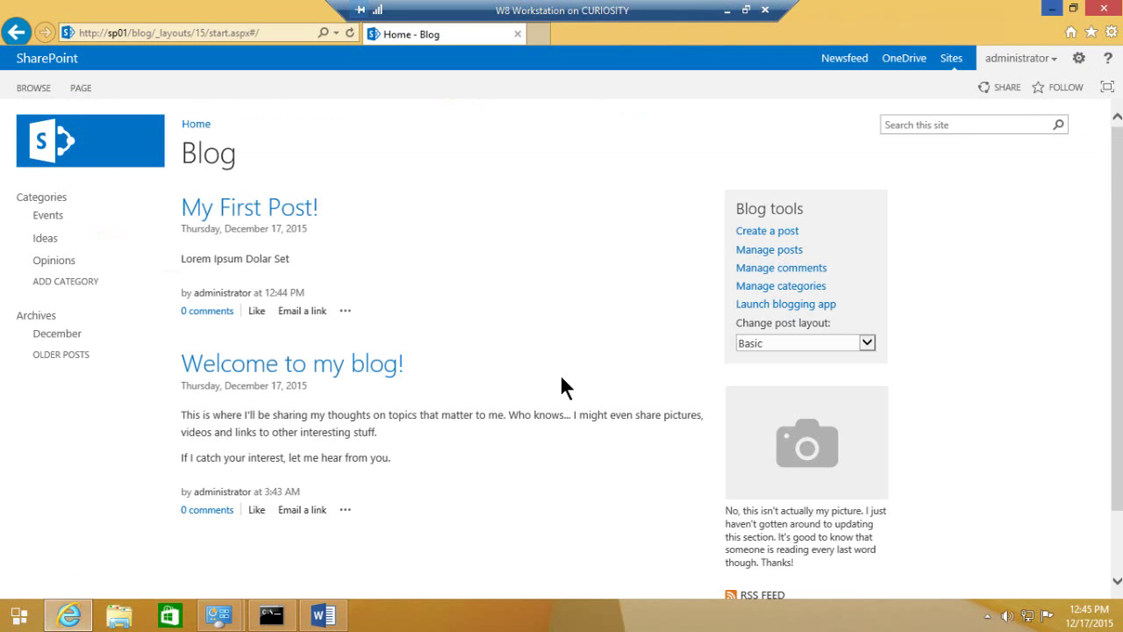
# Reload the blog to check the Impressing TJ category and open the My First Post! page.
pyautogui.press('F5')
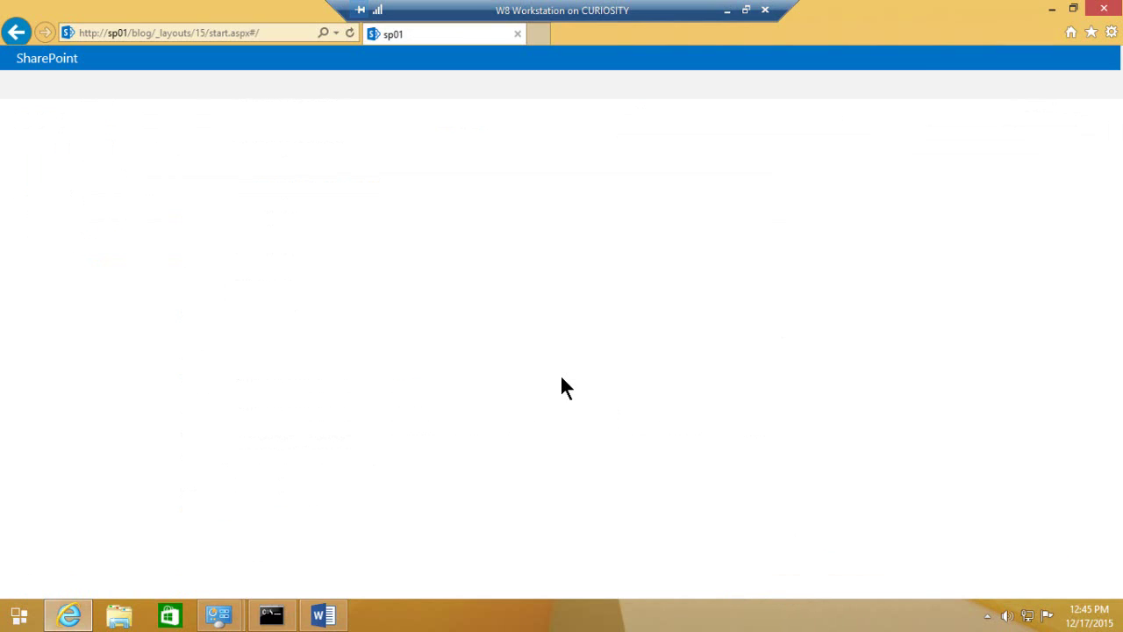
pyautogui.scroll(-1, 561, 386)
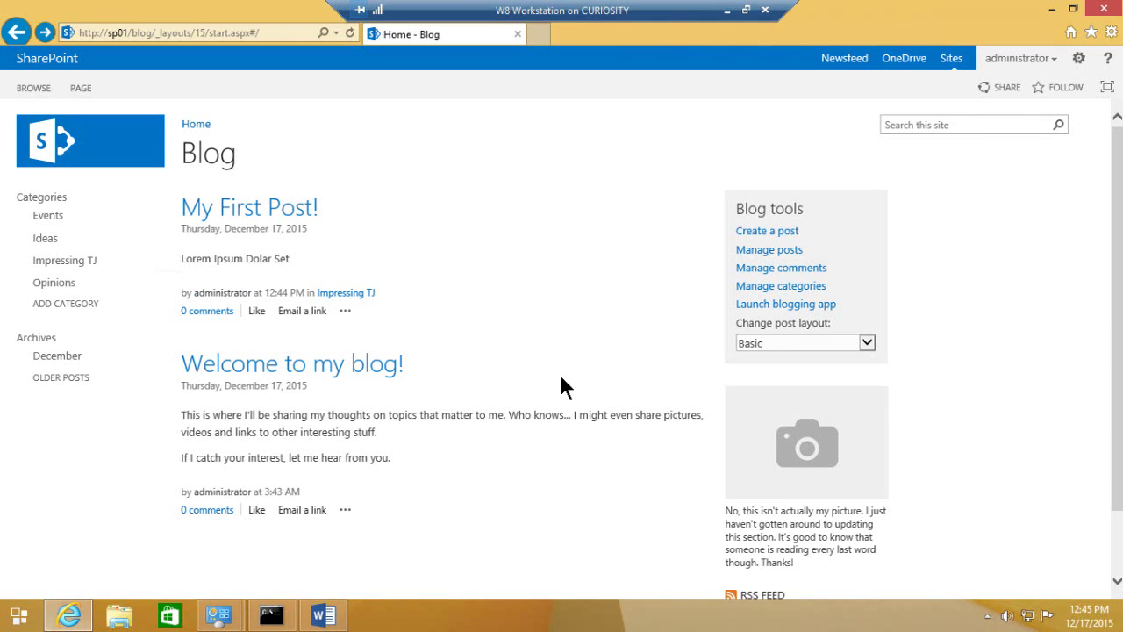
pyautogui.hotkey('alt', 'Right')
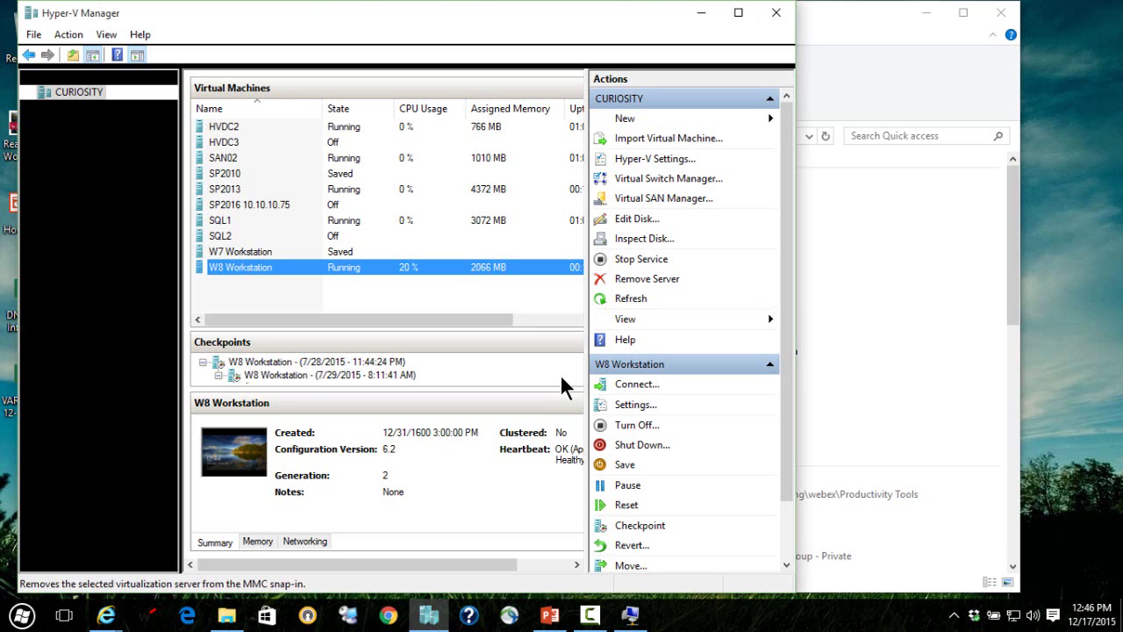
pyautogui.hotkey('alt', 'Tab')
pyautogui.press('super')
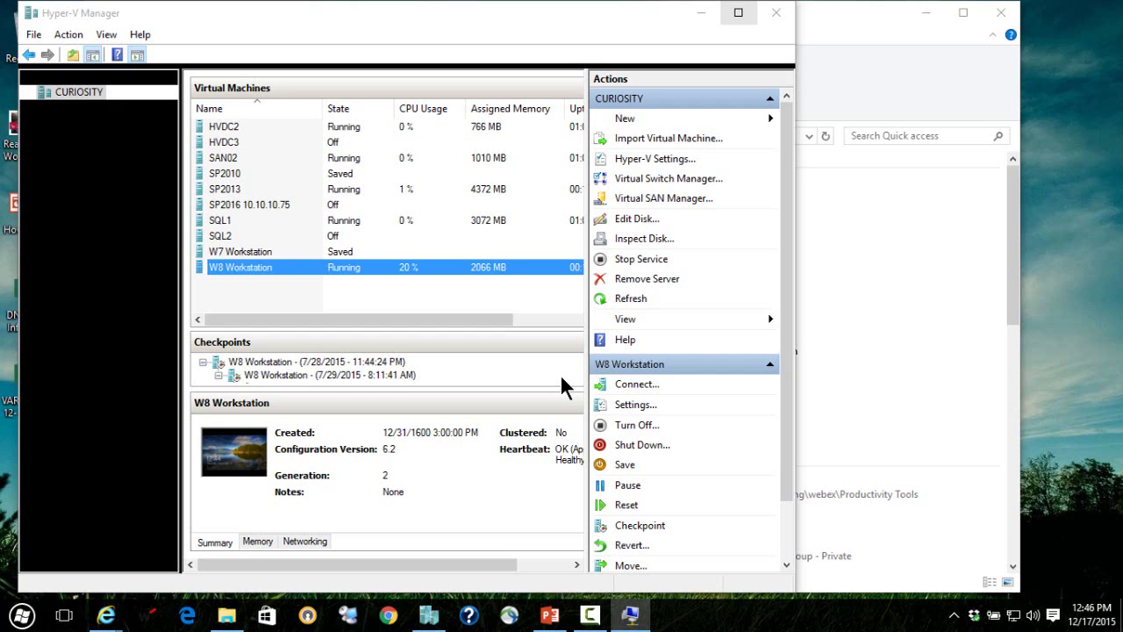
pyautogui.hotkey('alt', 'Tab')
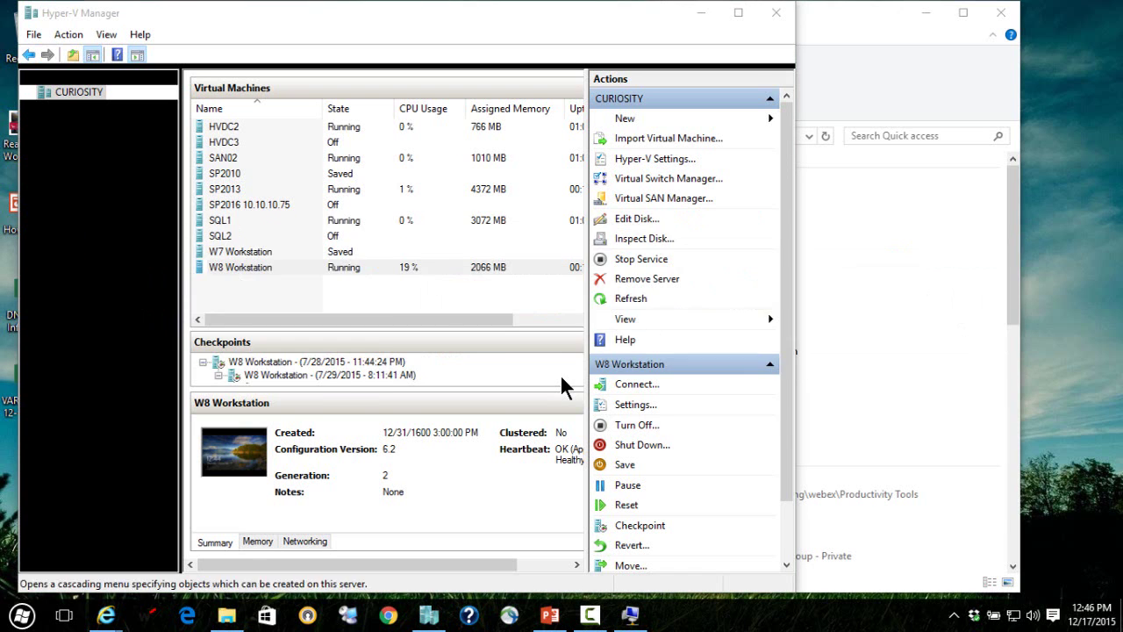
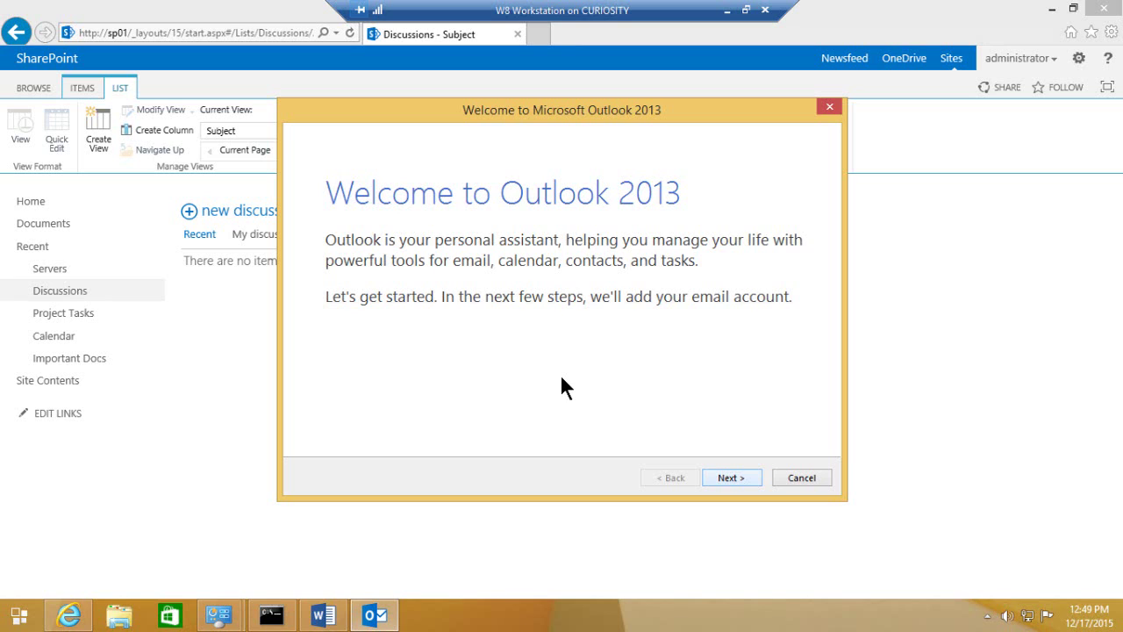
# Finish Outlook setup without an email account and connect the Contoso Portal - Discussions board.
pyautogui.press('Return')
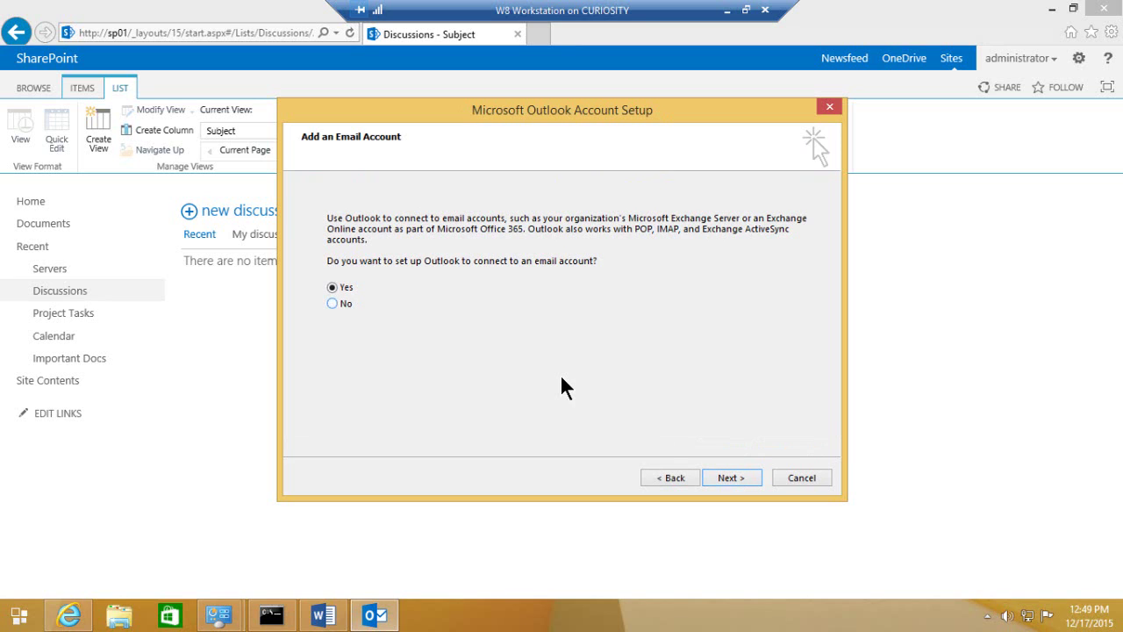
pyautogui.press('Down')
pyautogui.press('Return')
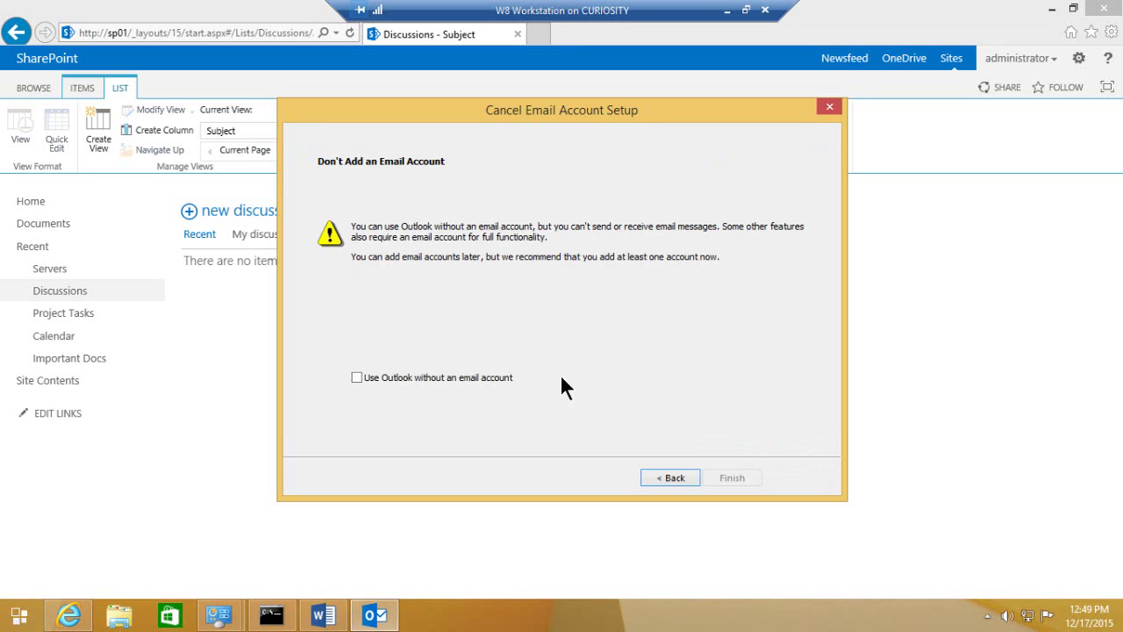
pyautogui.hotkey('alt', 'u')
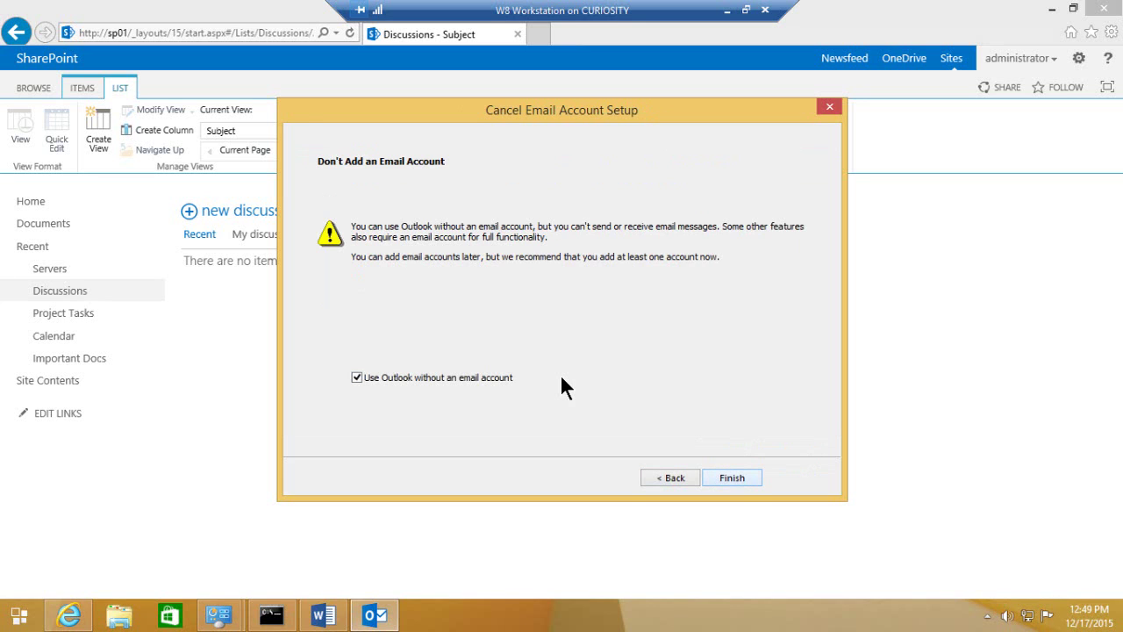
pyautogui.press('Return')
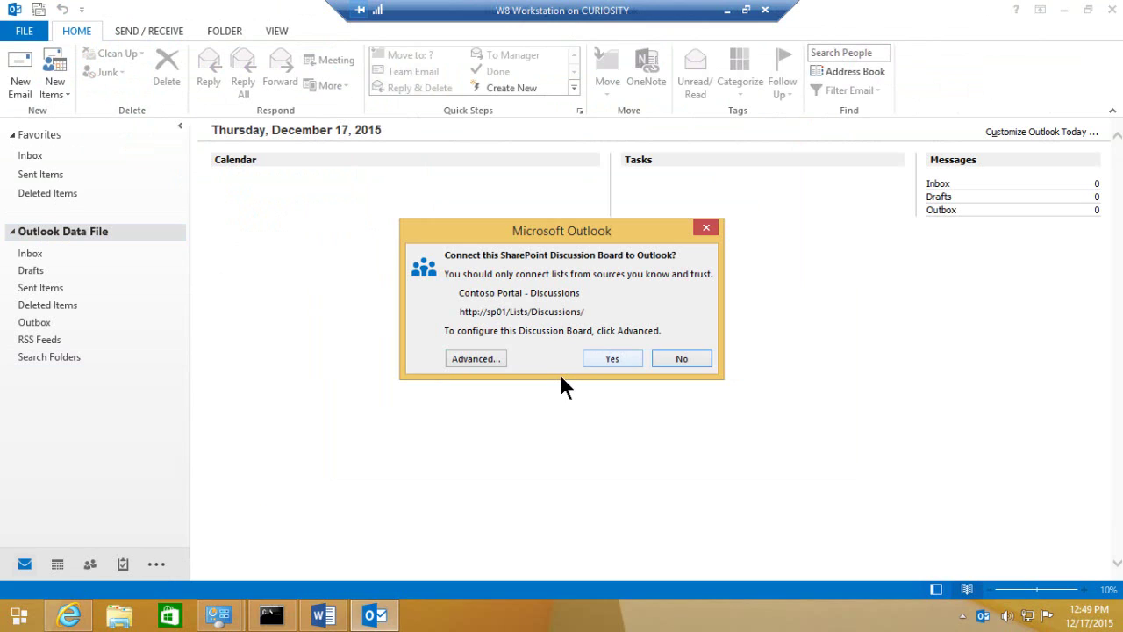
pyautogui.press('Return')
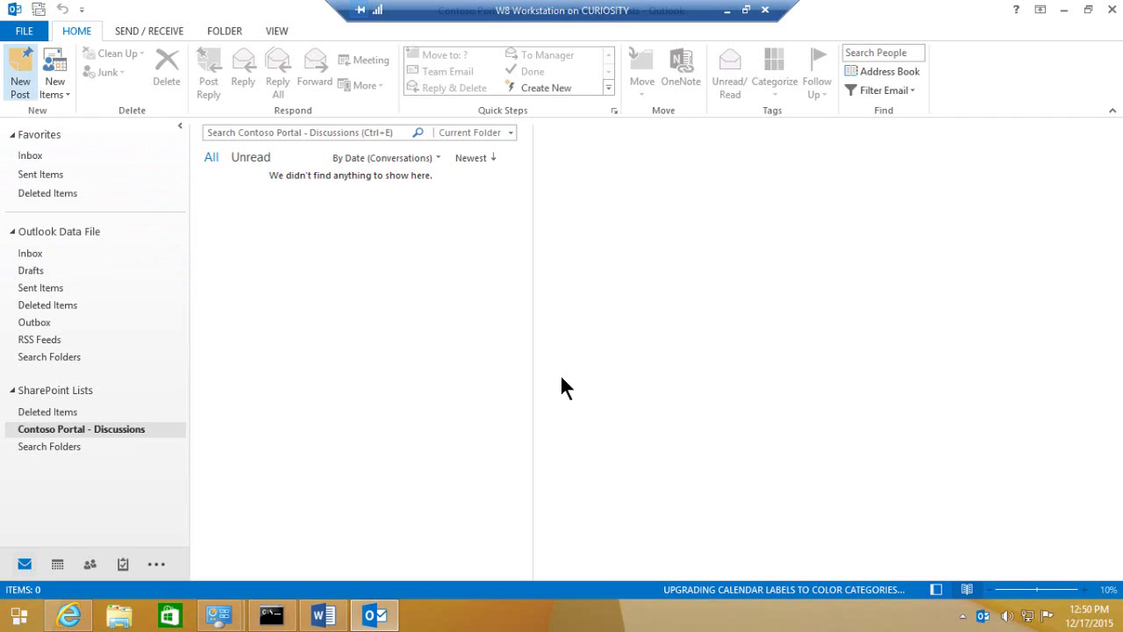
# Post a new discussion titled 'THis is my important topic!' with body 'Important stuff here'.
pyautogui.hotkey('ctrl', 'n')
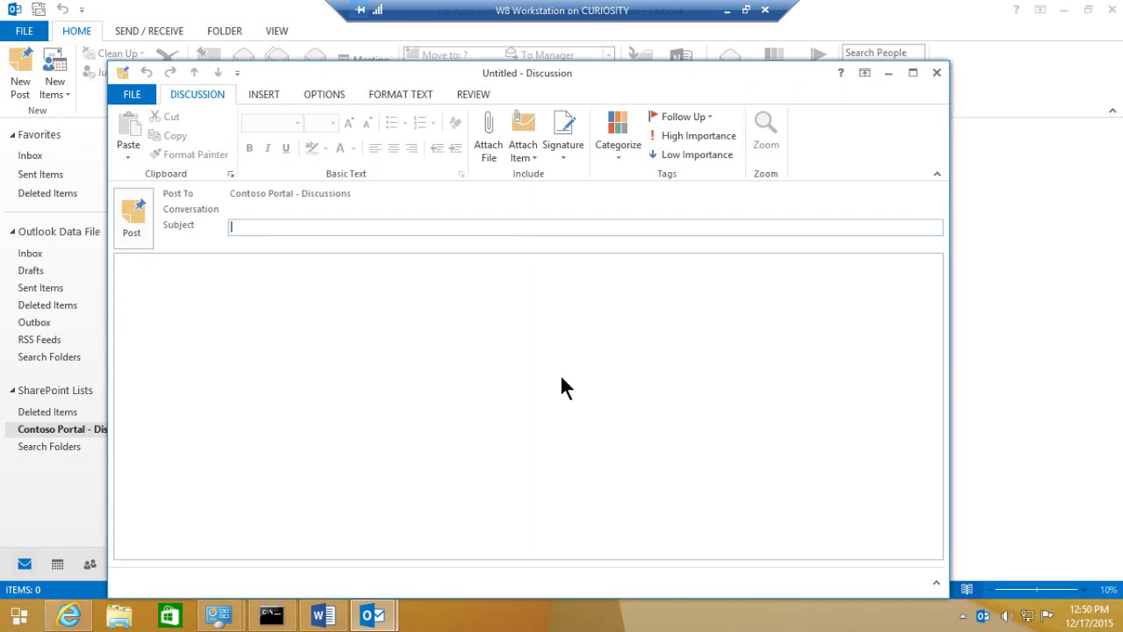
pyautogui.write('THis is my impo')
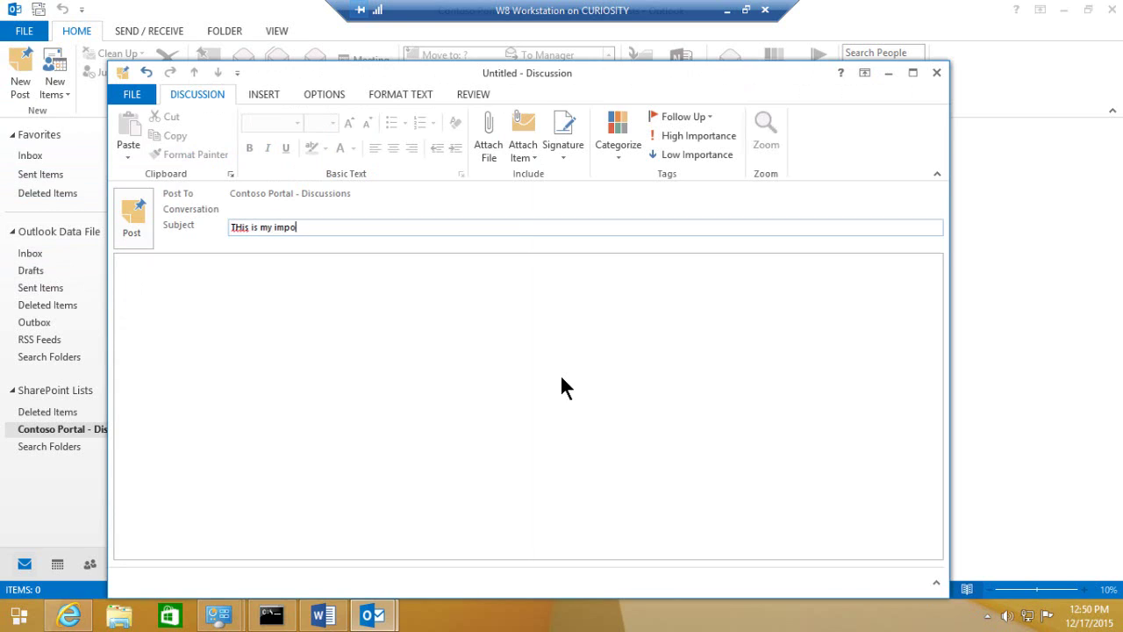
pyautogui.write('rtant topic')
pyautogui.write('.')
pyautogui.press('Tab')
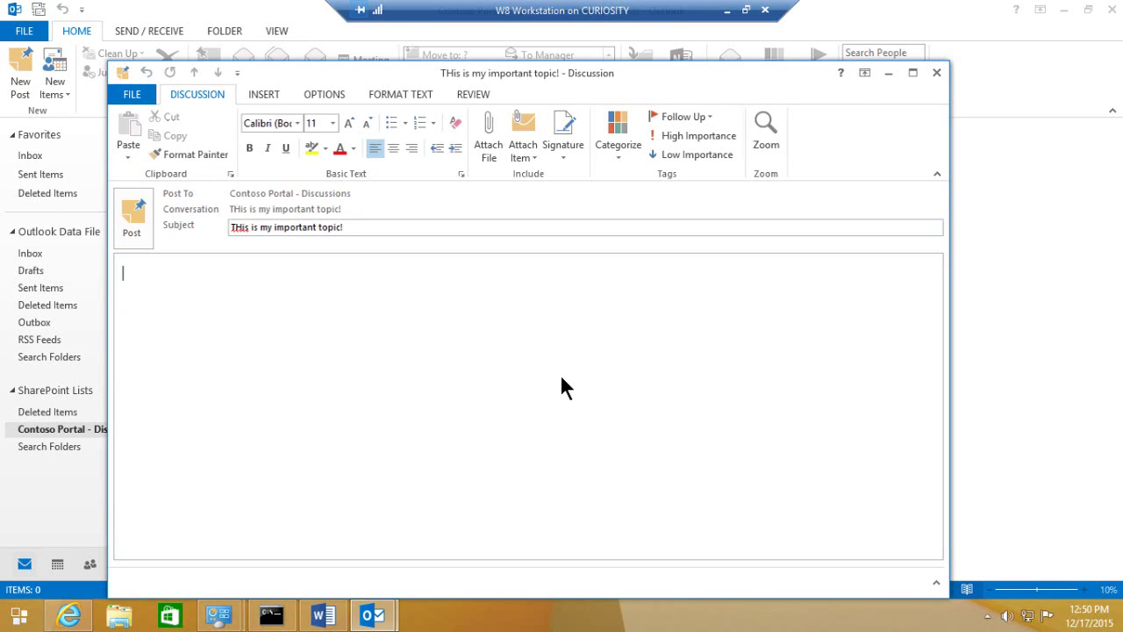
pyautogui.write('Important stuff here')
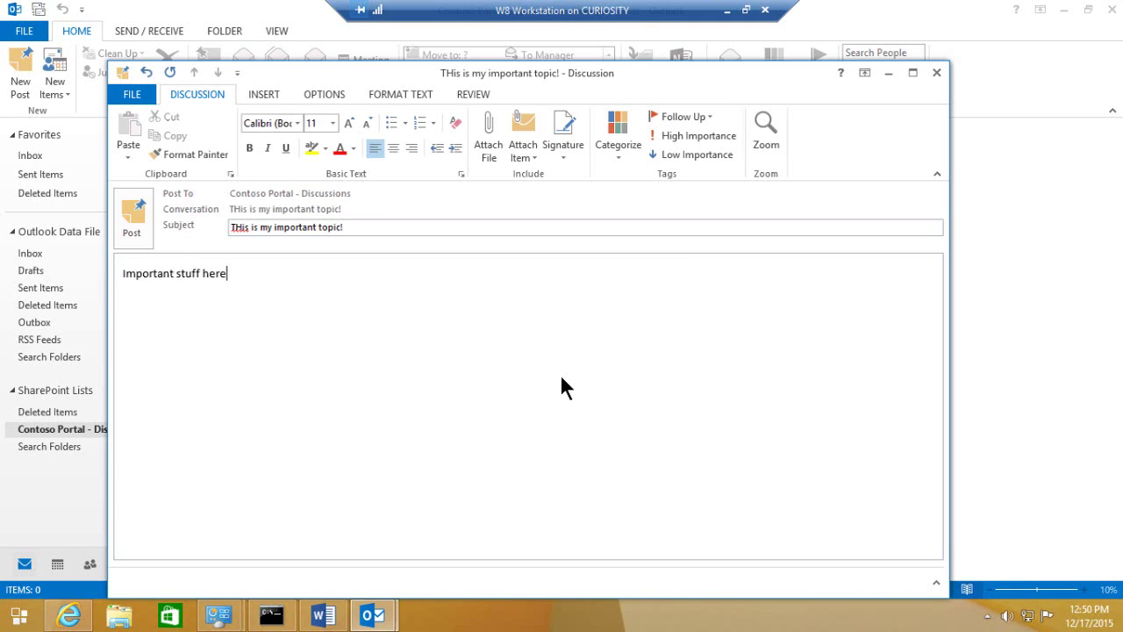
pyautogui.hotkey('alt', 's')
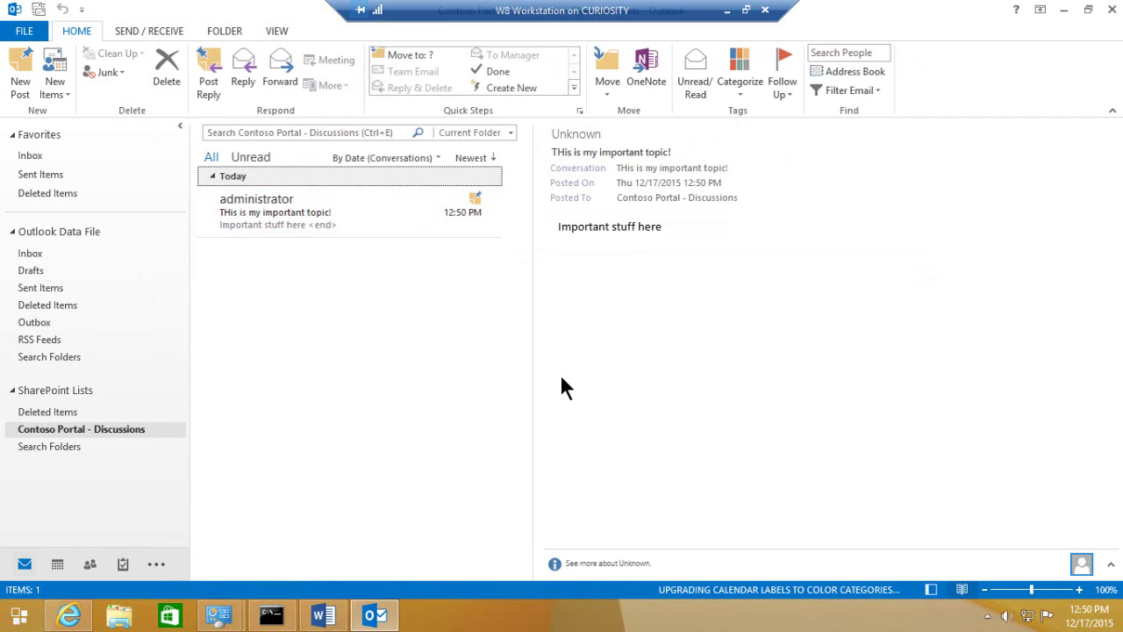
# Refresh the SharePoint Discussions page and open the 'THis is my important topic!' thread.
pyautogui.hotkey('alt', 'Tab')
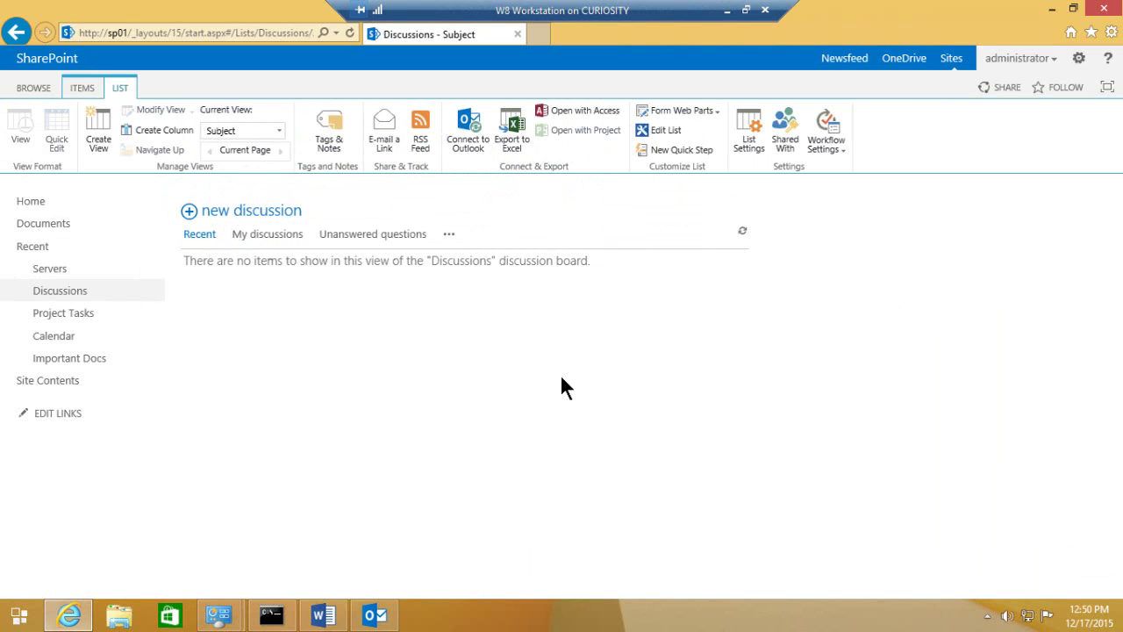
pyautogui.press('F5')
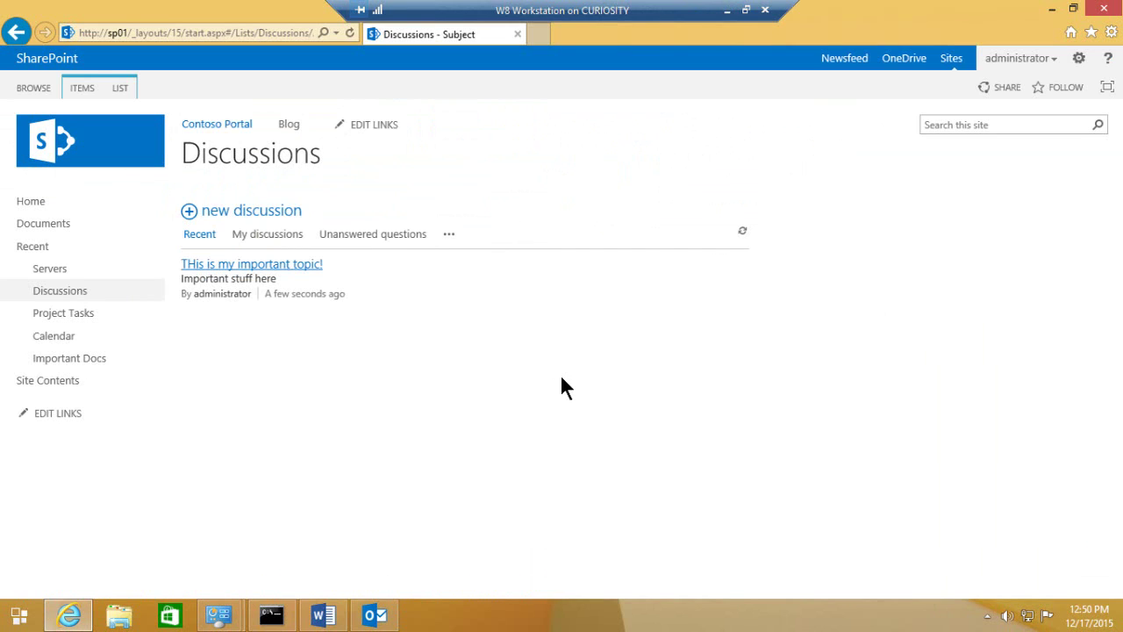
pyautogui.press('Return')
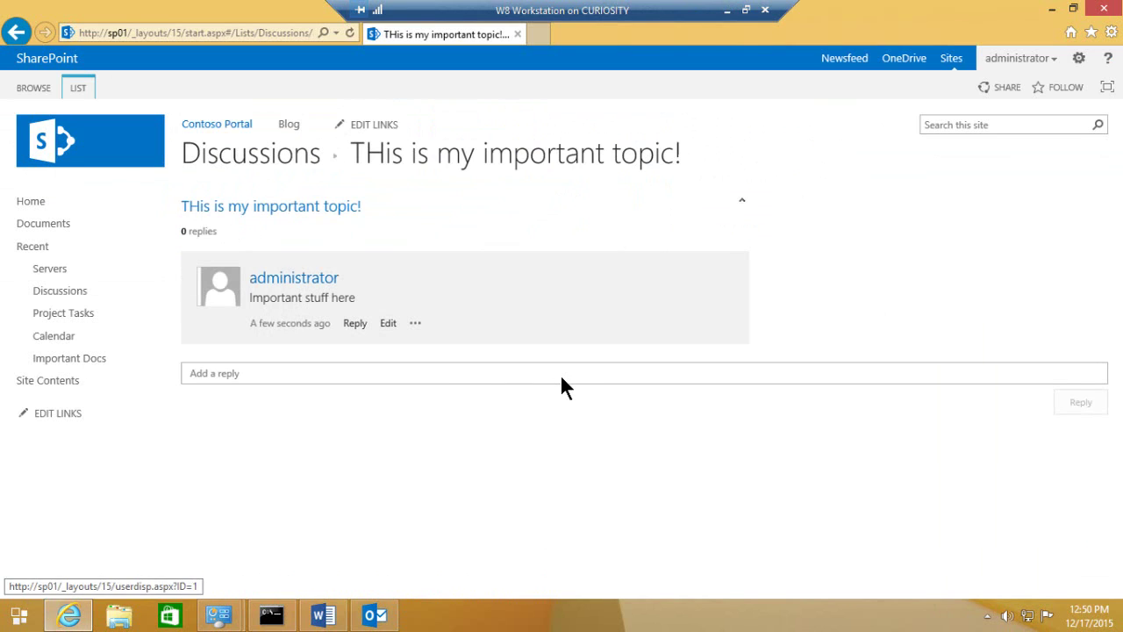
# Post the reply 'Only to you!' on the thread, then return to Outlook.
pyautogui.click(563, 379)
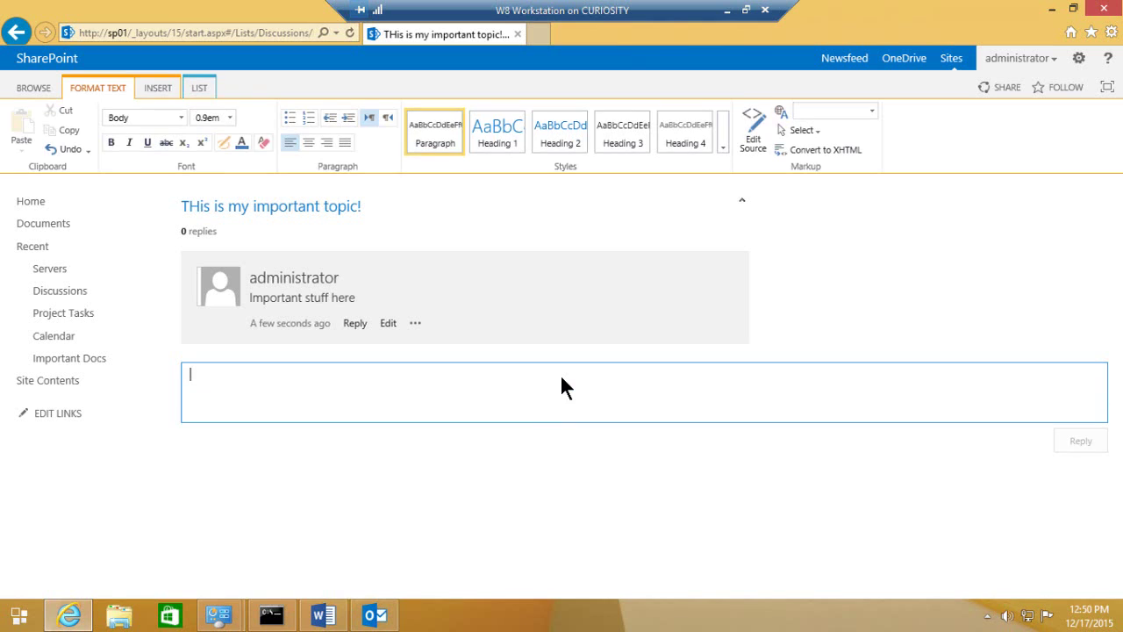
pyautogui.write('Onlyu ko')
pyautogui.press('BackSpace')
pyautogui.press('BackSpace')
pyautogui.press('BackSpace')
pyautogui.press('BackSpace')
pyautogui.write('thou')
pyautogui.press('BackSpace')
pyautogui.press('BackSpace')
pyautogui.press('BackSpace')
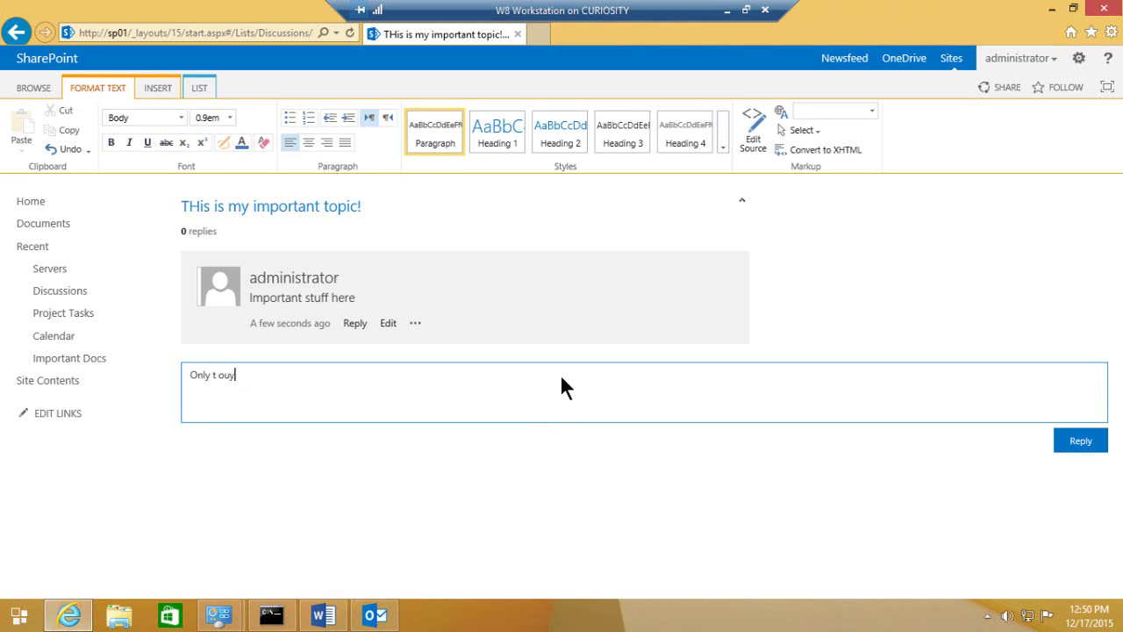
pyautogui.write('o you!')
pyautogui.press('Tab')
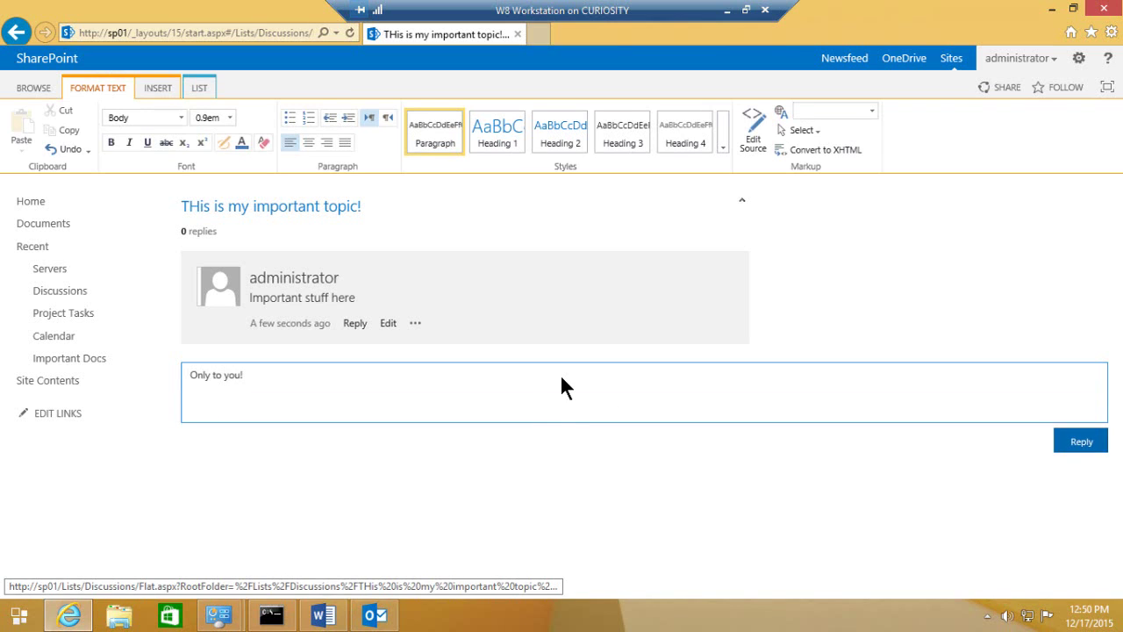
pyautogui.press('Return')
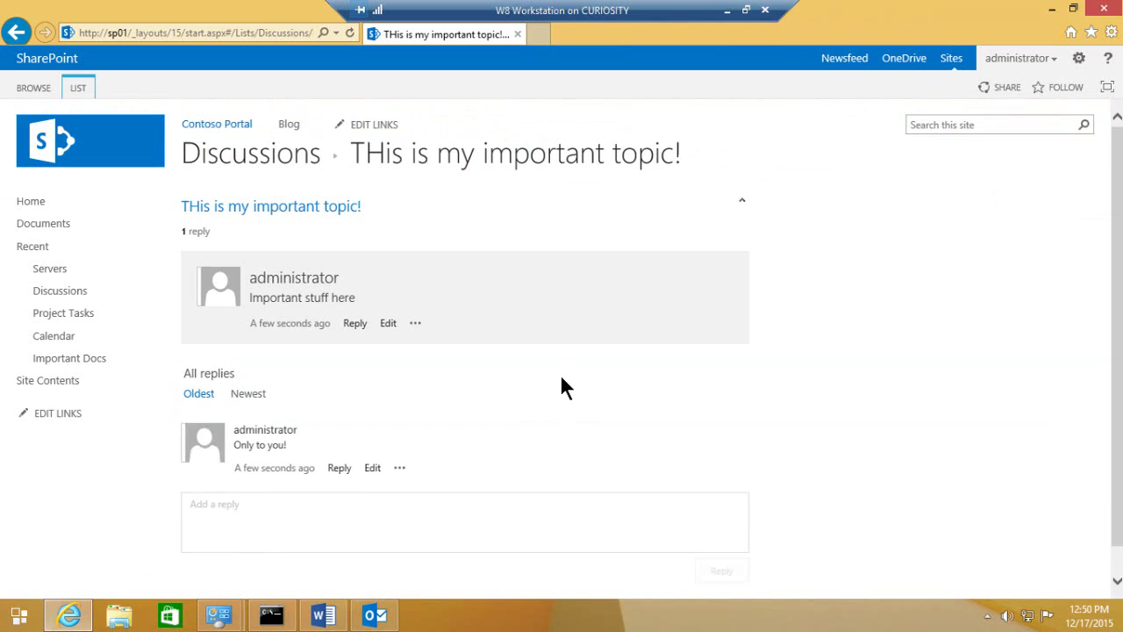
pyautogui.hotkey('alt', 'Tab')
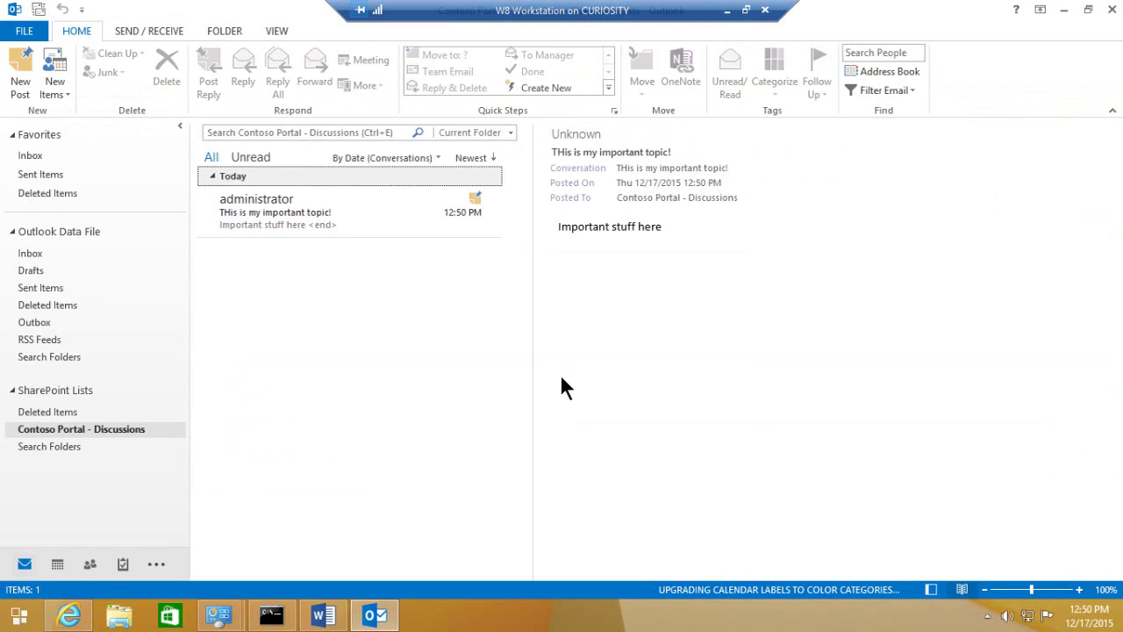
# Sync all folders to pull in the 'Only to you!' reply, review the conversation, then minimize Outlook.
pyautogui.hotkey('alt', 's')
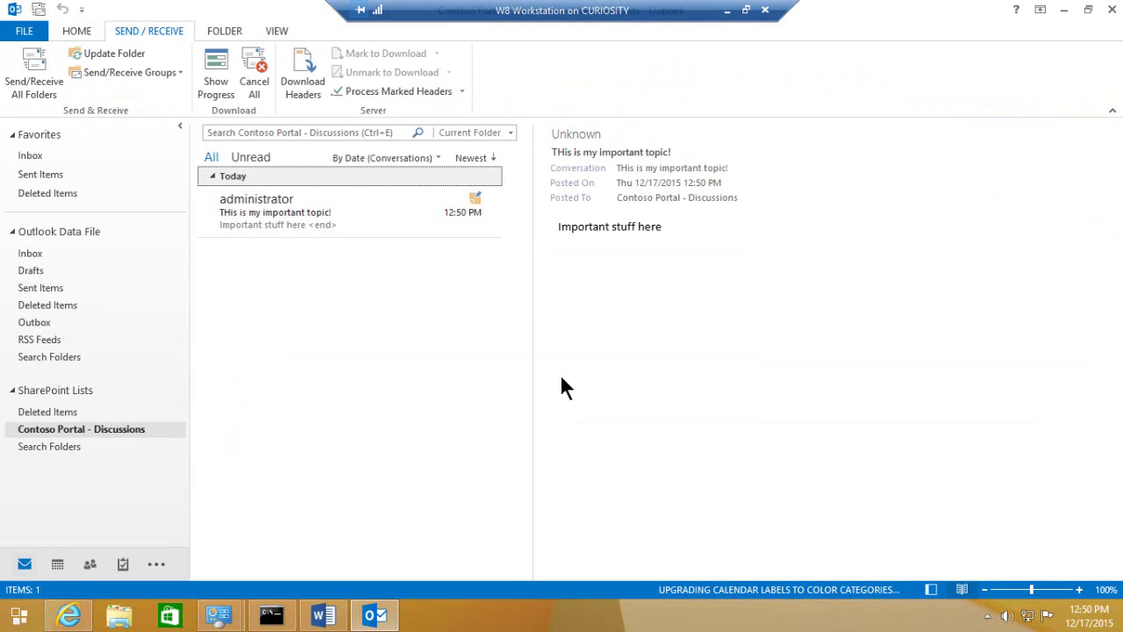
pyautogui.press('F9')
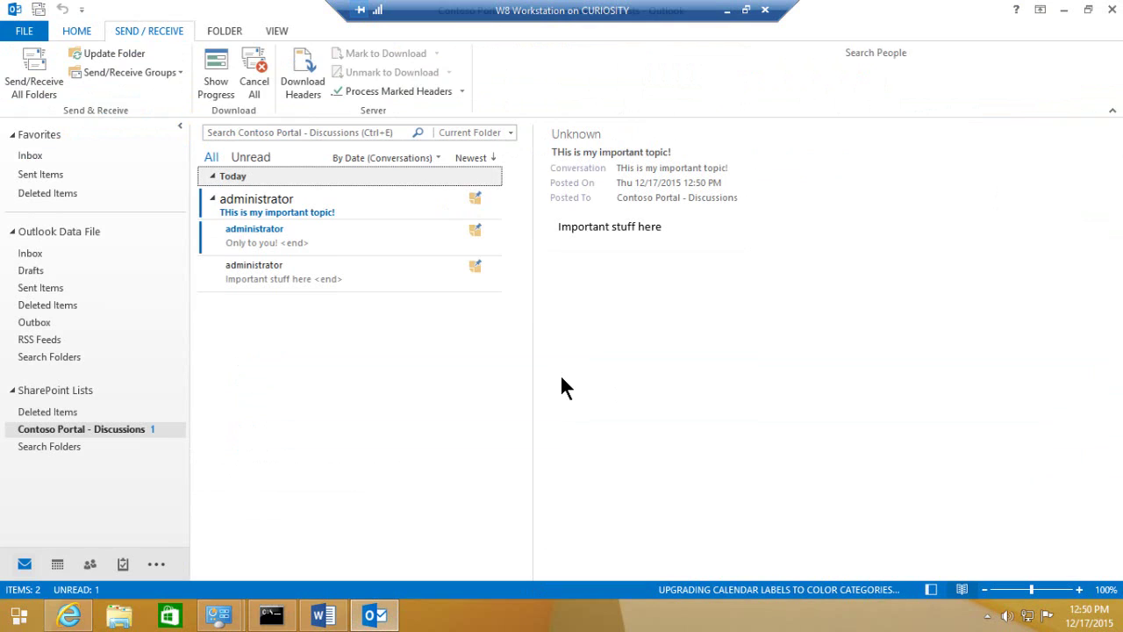
pyautogui.press('Down')
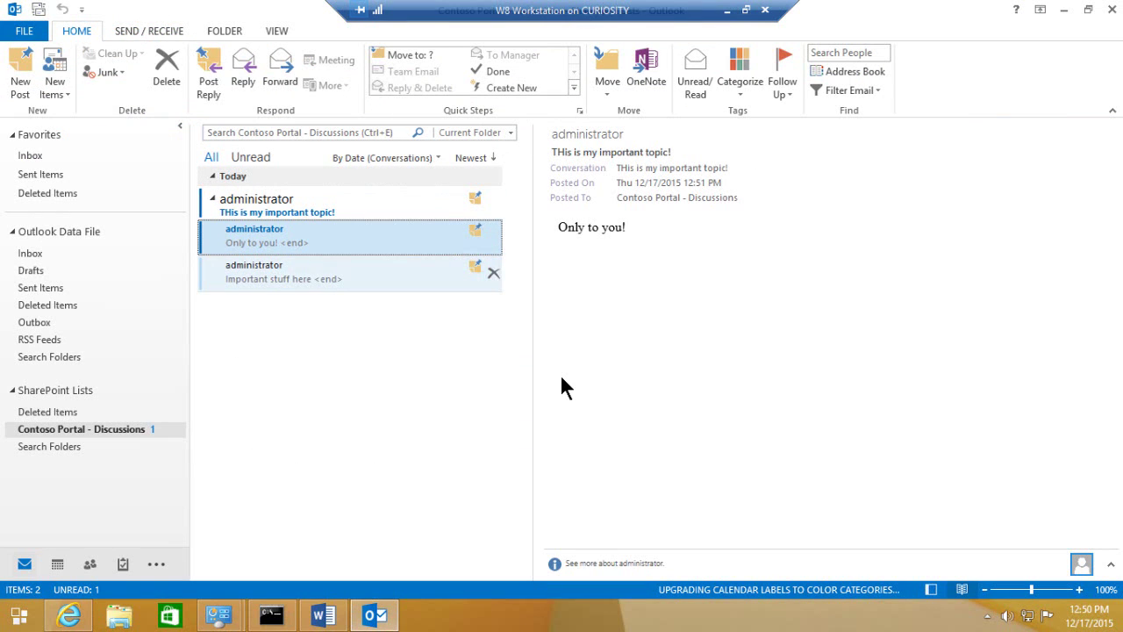
pyautogui.press('Left')
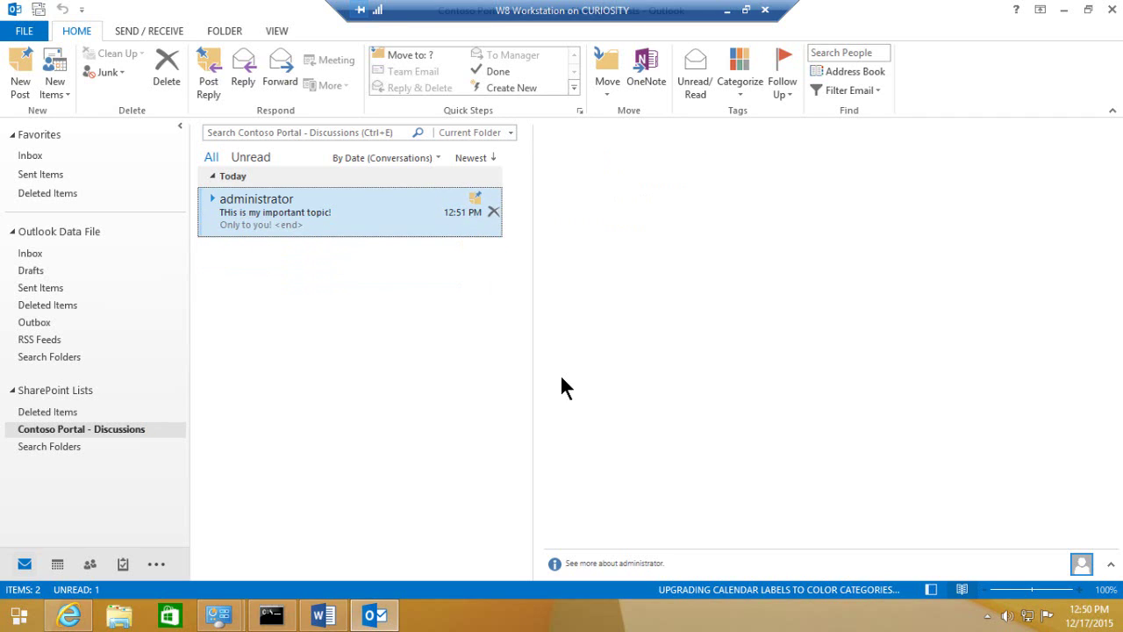
pyautogui.press('Right')
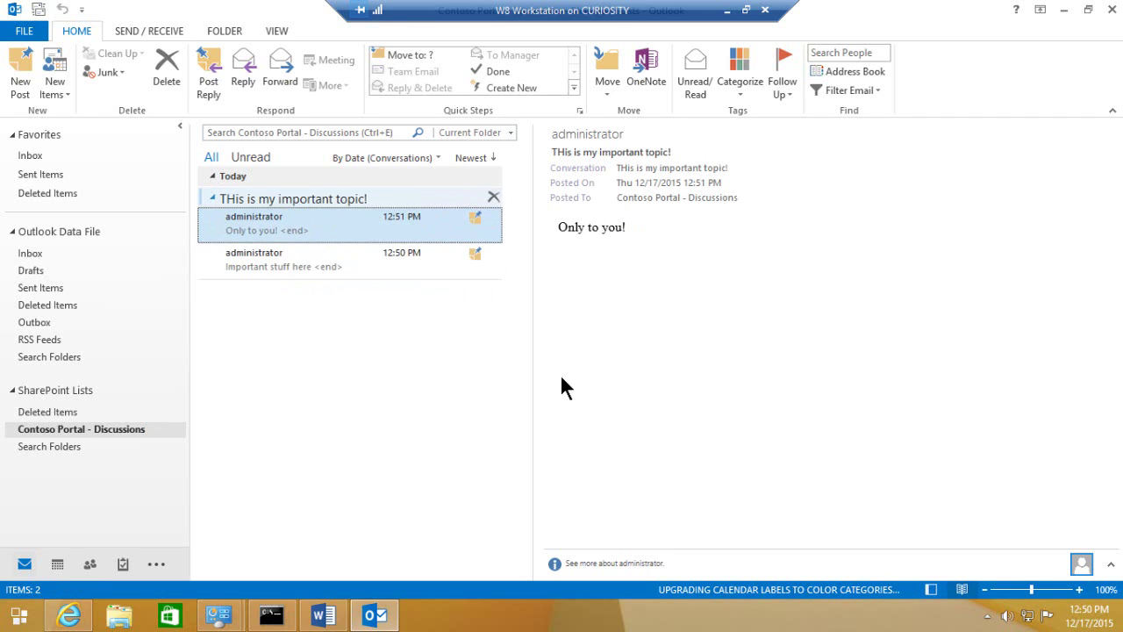
pyautogui.press('Tab')
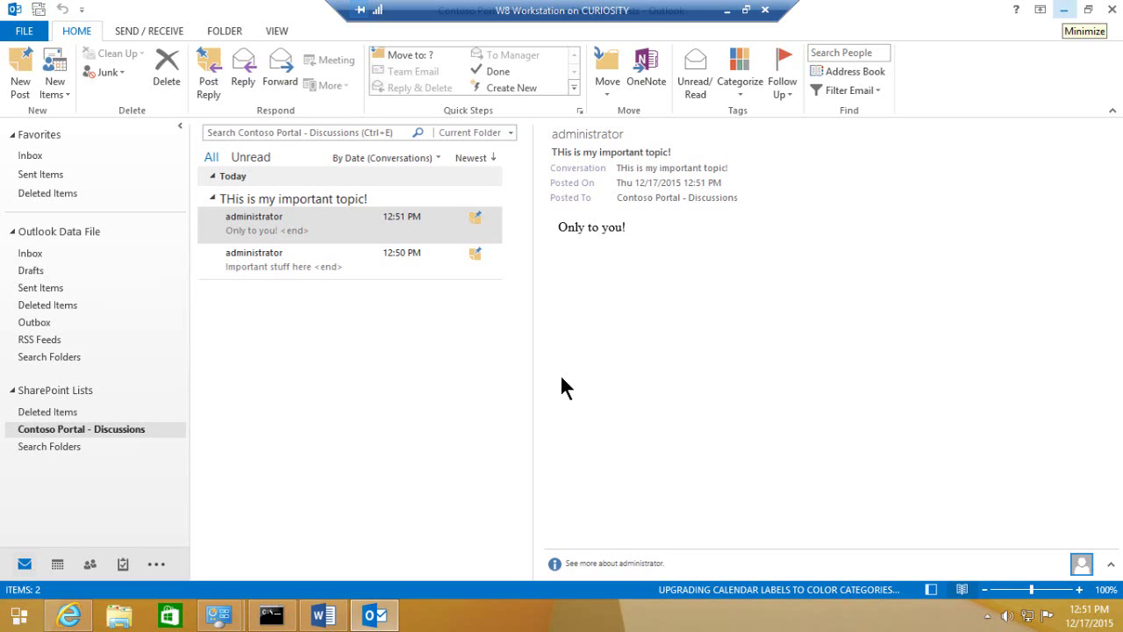
pyautogui.click(1063, 9)
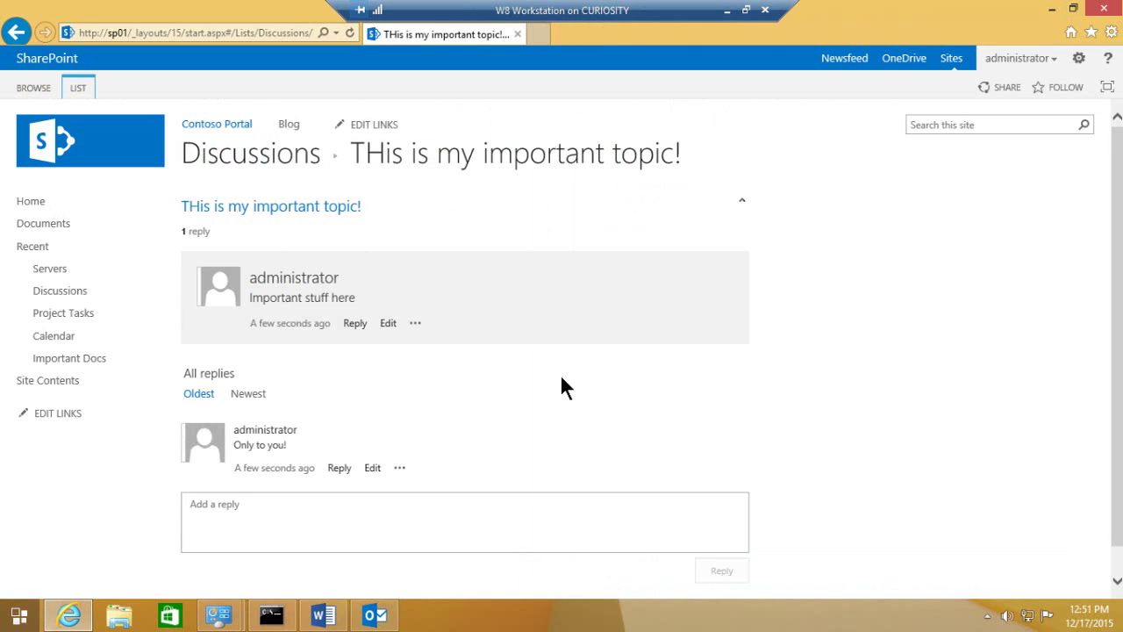
# Minimize the browser window showing the SharePoint discussion thread.
pyautogui.click(1052, 9)
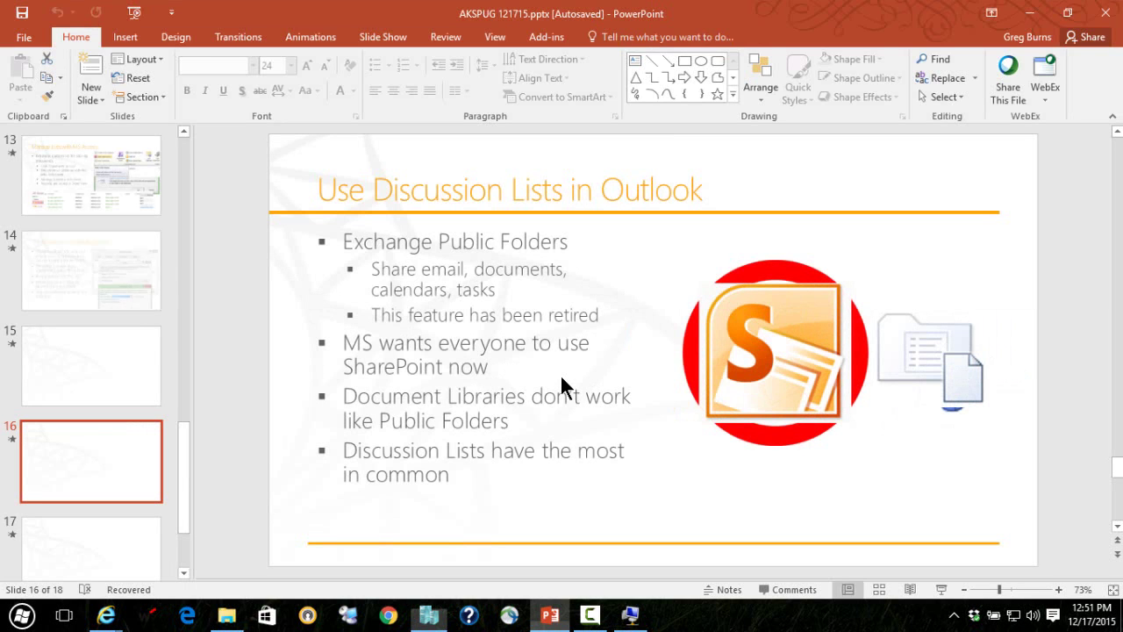
# Go to slide 17, 'Use Discussion Lists in Outlook', and bring up the open-windows list.
pyautogui.press('pagedown')
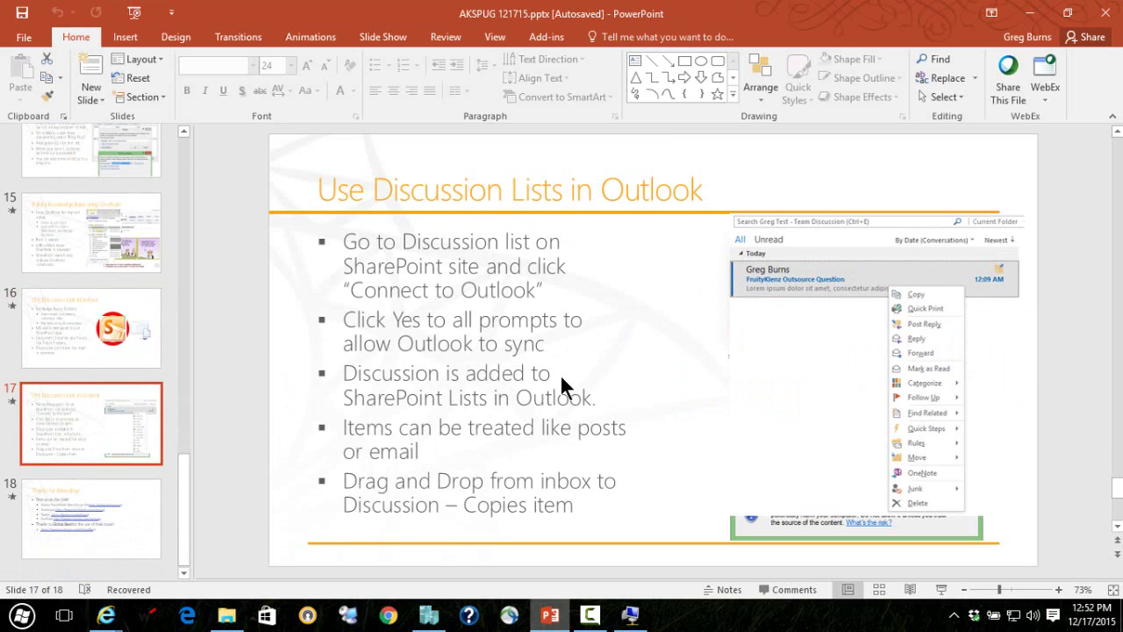
pyautogui.press('pagedown')
pyautogui.press('pageup')
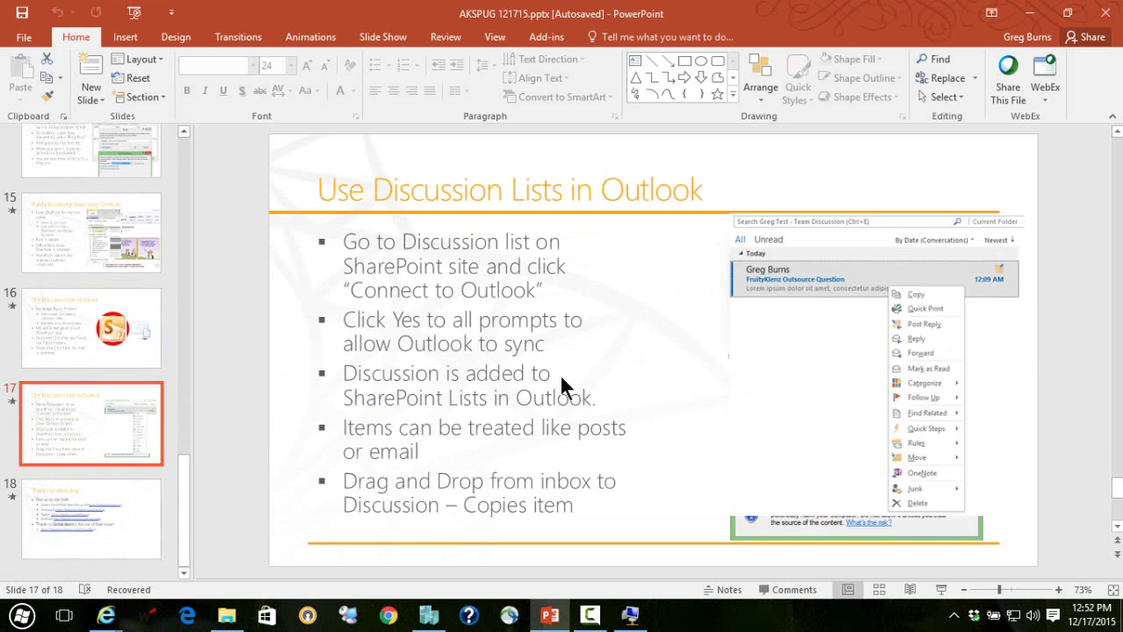
pyautogui.hotkey('alt', 'Tab')
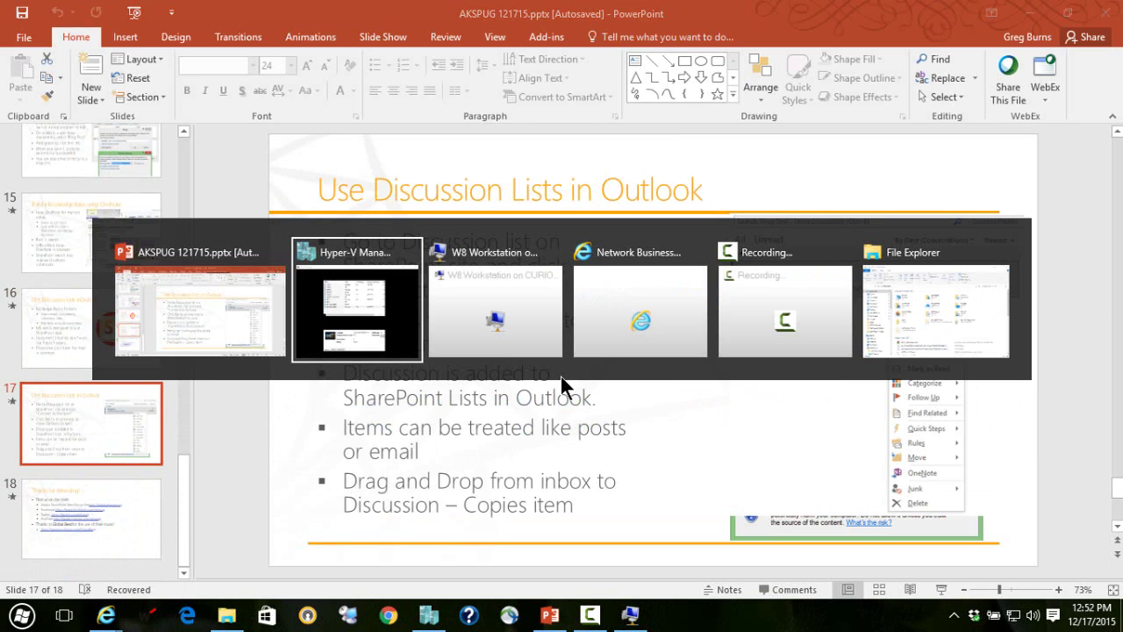
# Show the virtual workstation full screen and open the Project Tasks list in SharePoint.
pyautogui.hotkey('alt', 'Tab')
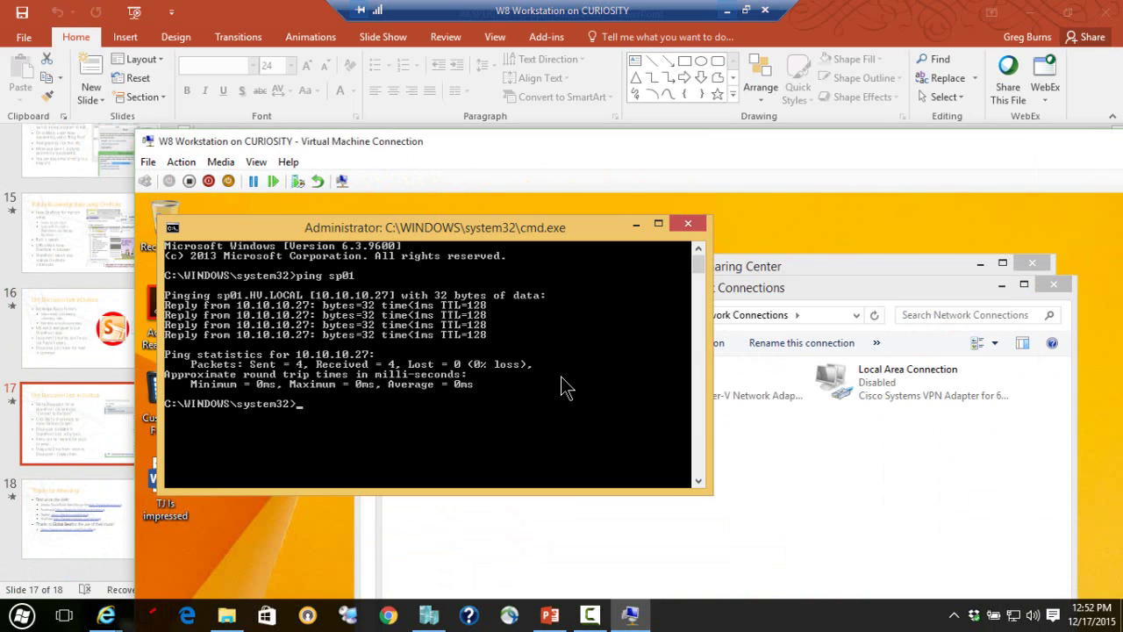
pyautogui.press('super+Down')
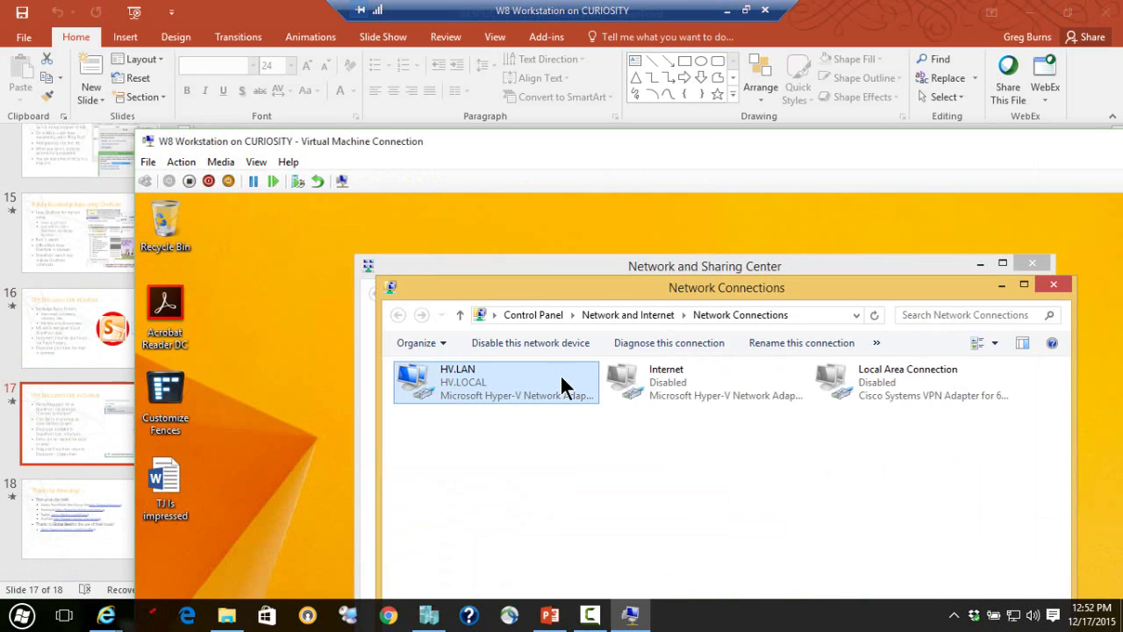
pyautogui.press('ctrl+alt+Break')
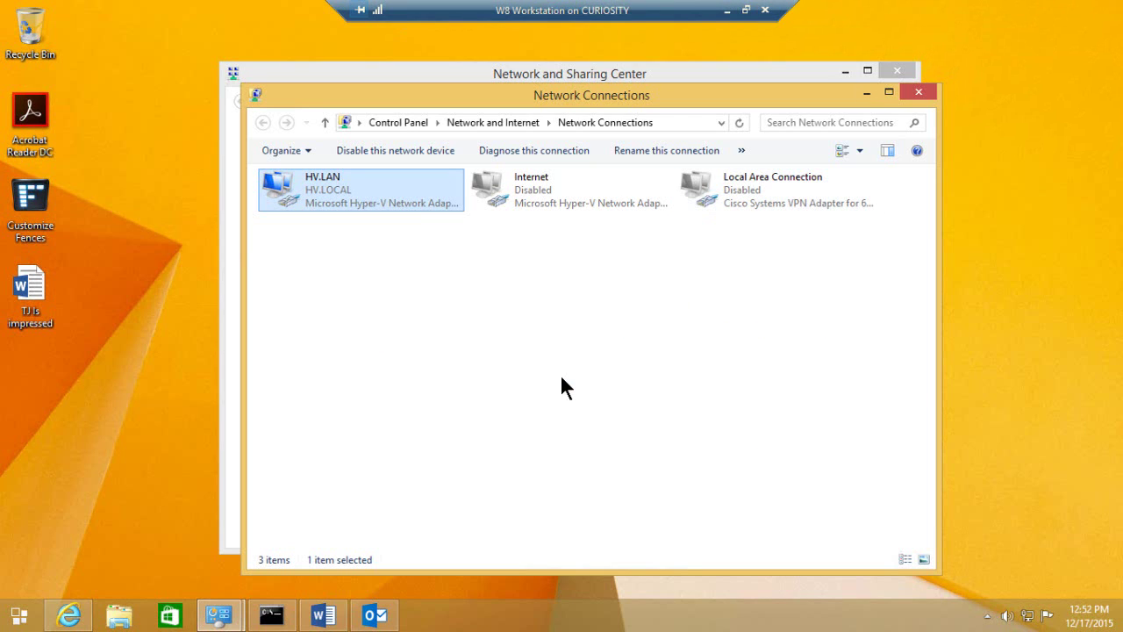
pyautogui.press('super+t')
pyautogui.press('Return')
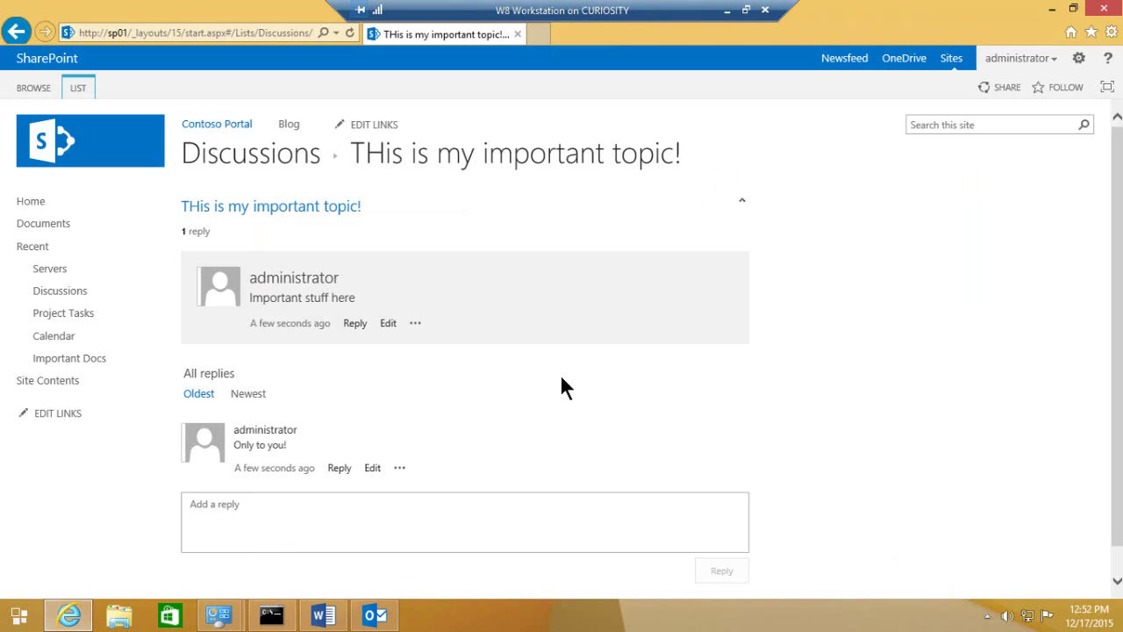
pyautogui.hotkey('shift', 'Tab')
pyautogui.hotkey('shift', 'Tab')
pyautogui.hotkey('shift', 'Tab')
pyautogui.hotkey('shift', 'Tab')
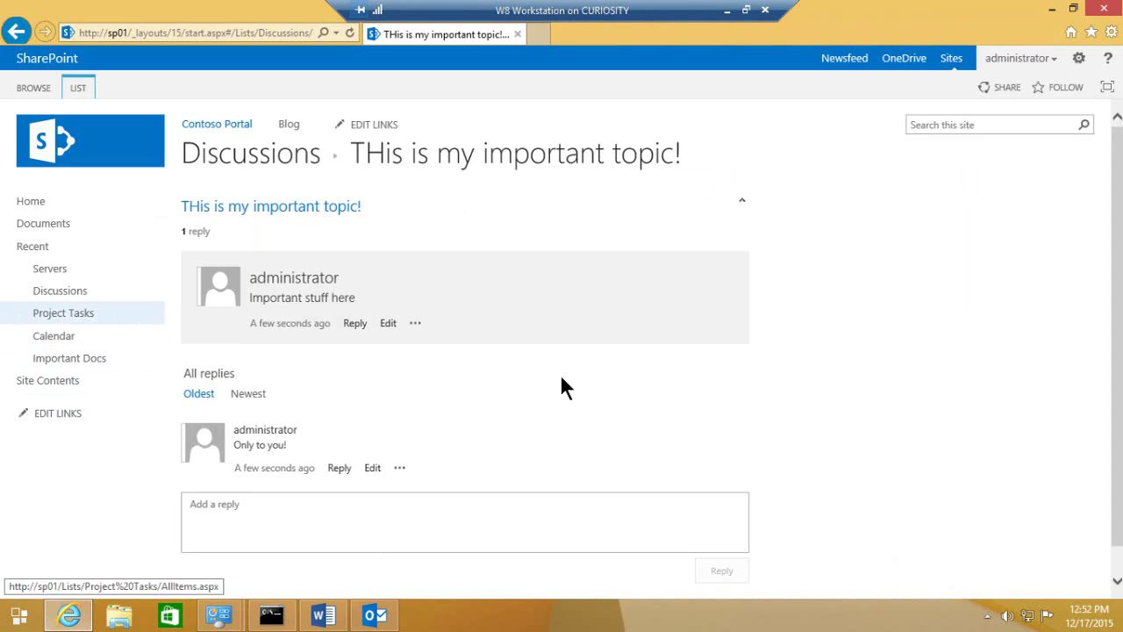
pyautogui.press('Return')
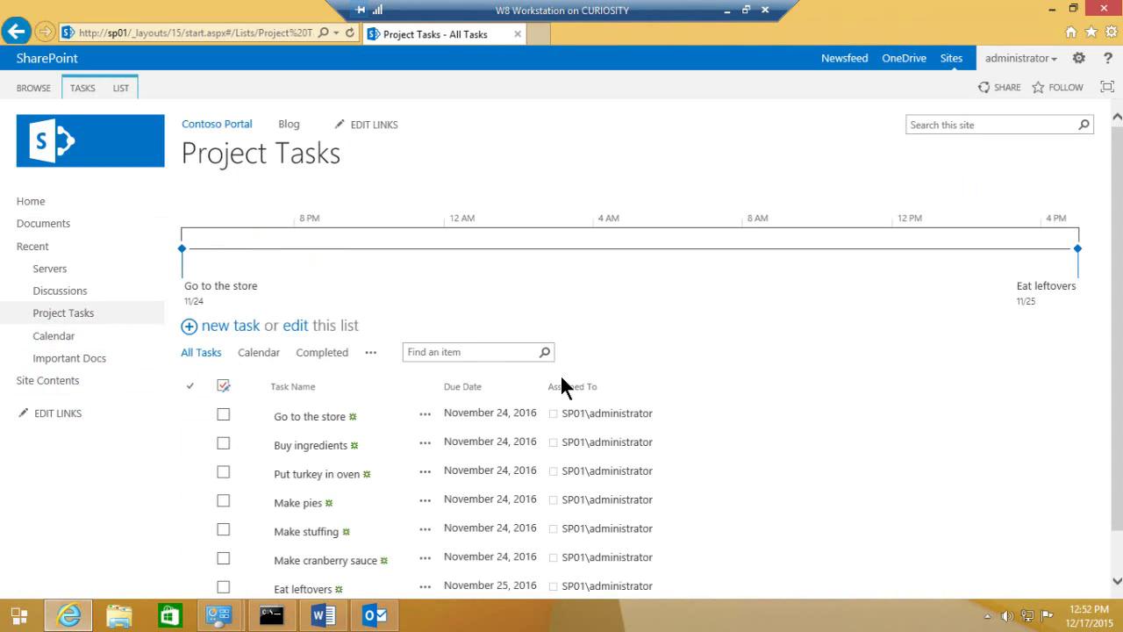
# Launch the Project Tasks list in Project 2013 from the list commands.
pyautogui.scroll(-1, 561, 386)
pyautogui.press('Tab')
pyautogui.press('Tab')
pyautogui.press('Tab')
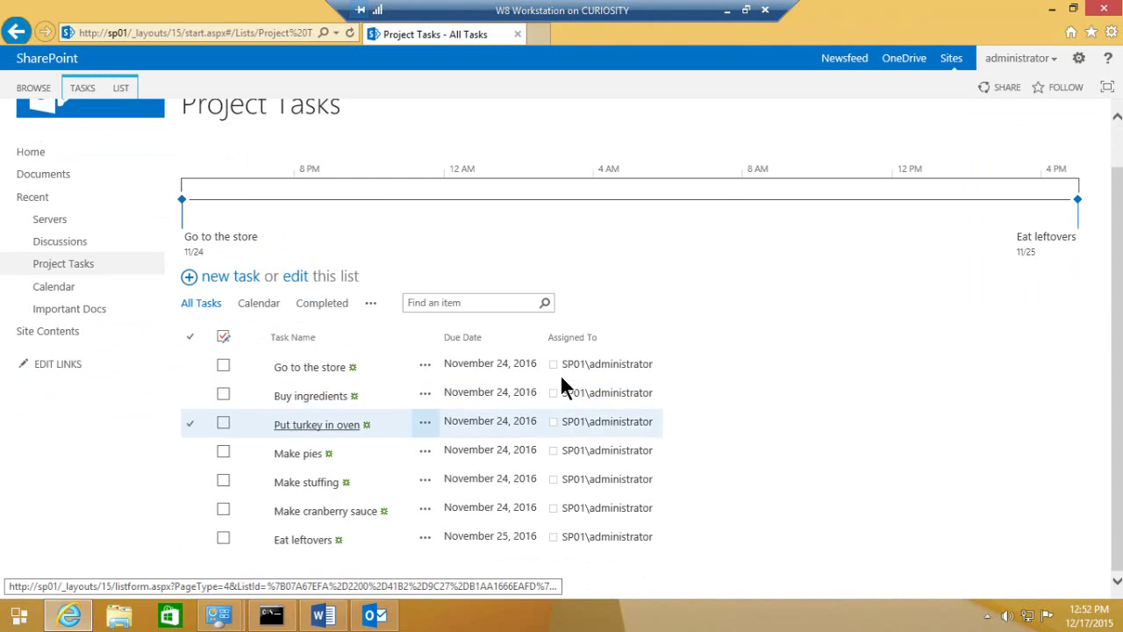
pyautogui.press('Tab')
pyautogui.press('Tab')
pyautogui.press('Tab')
pyautogui.press('Tab')
pyautogui.press('Tab')
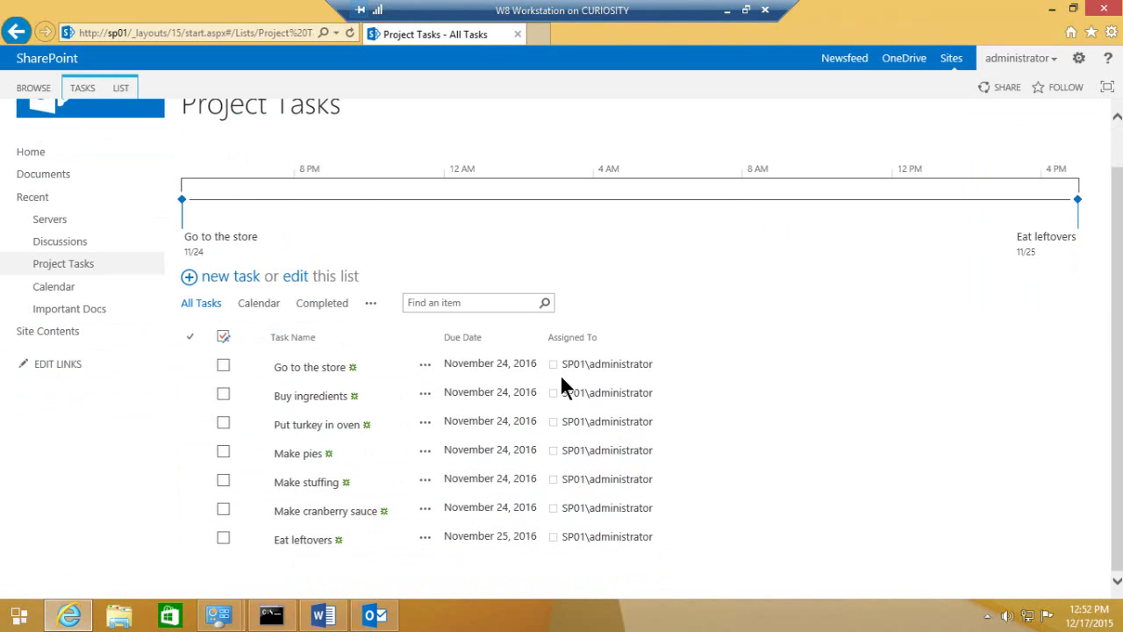
pyautogui.press('Tab')
pyautogui.press('Tab')
pyautogui.press('Tab')
pyautogui.press('Return')
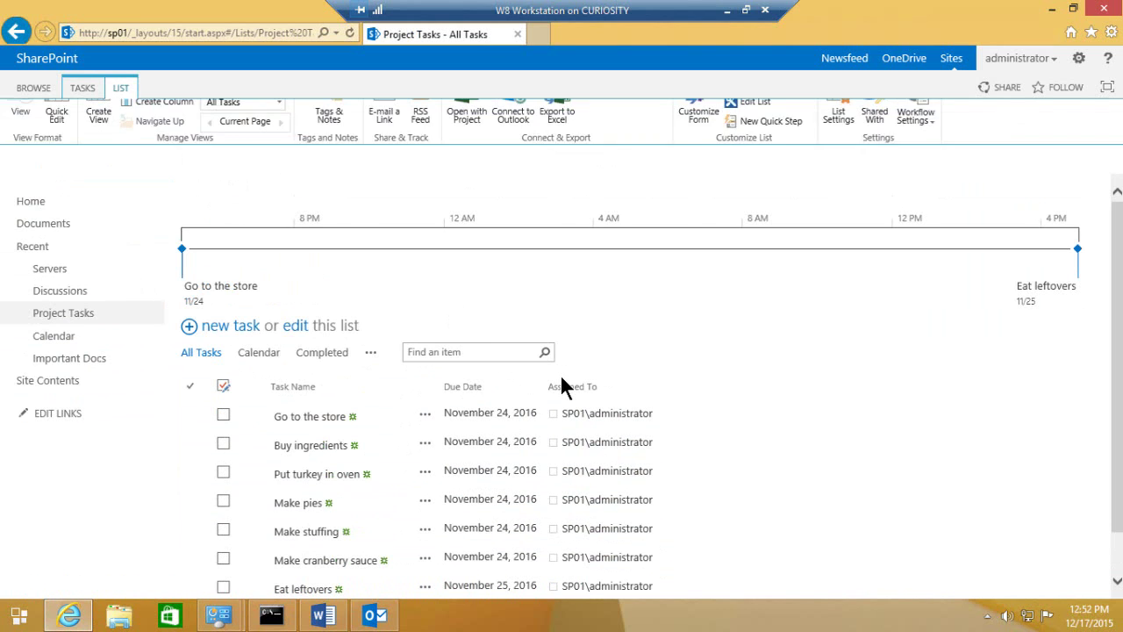
pyautogui.press('Tab')
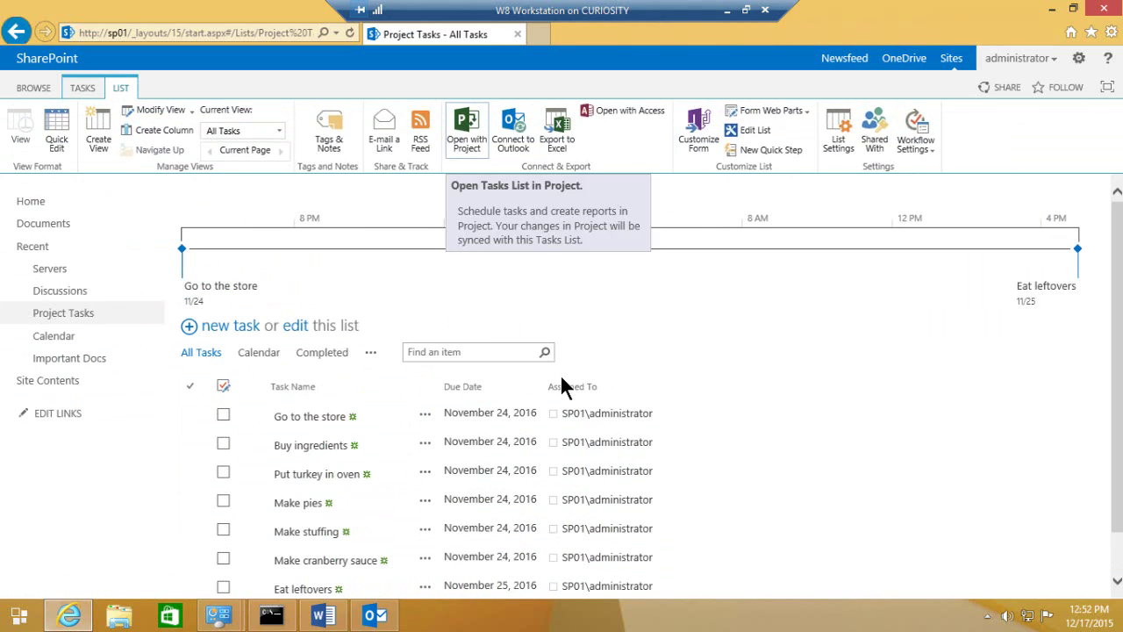
pyautogui.press('Return')
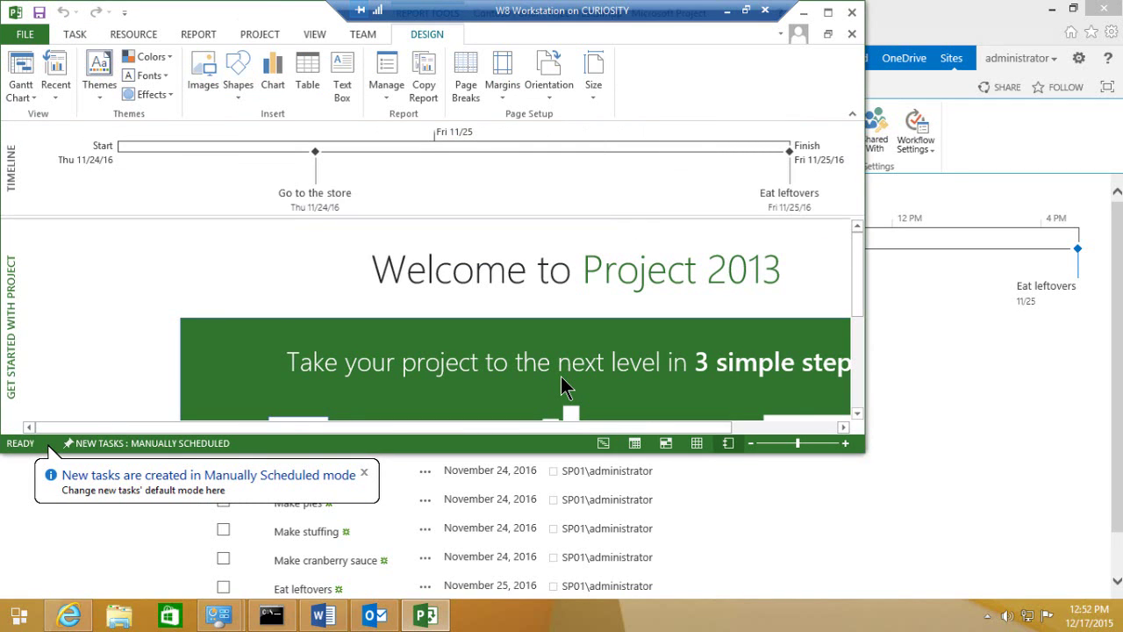
# Maximize Project and dismiss the sync notice and unable-to-connect sign-in message.
pyautogui.press('super+Up')
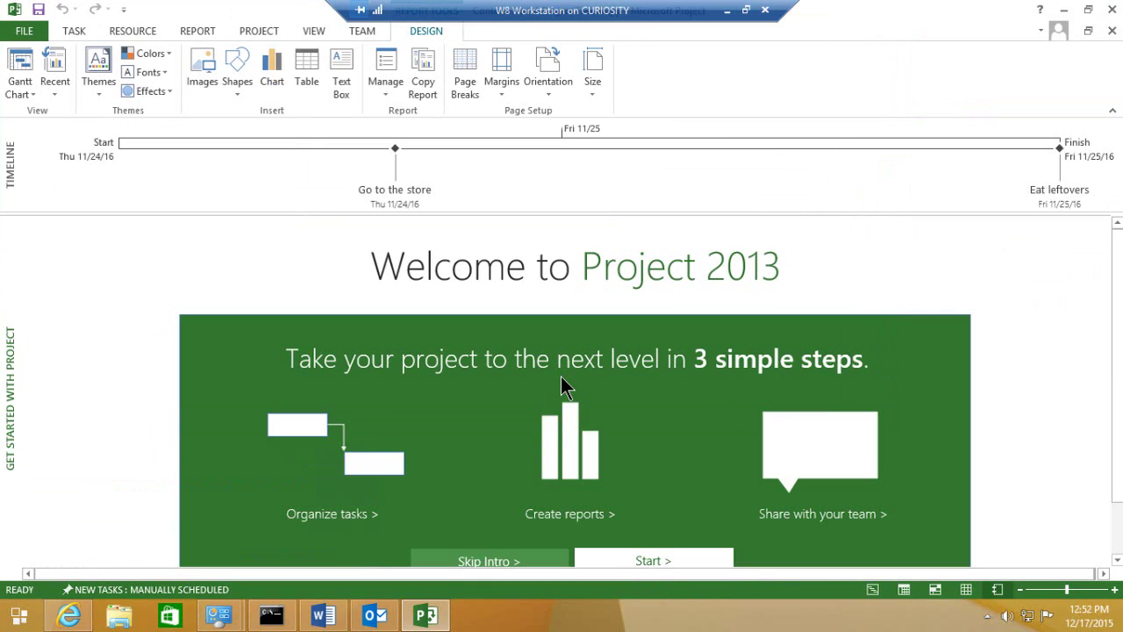
pyautogui.scroll(-1, 561, 386)
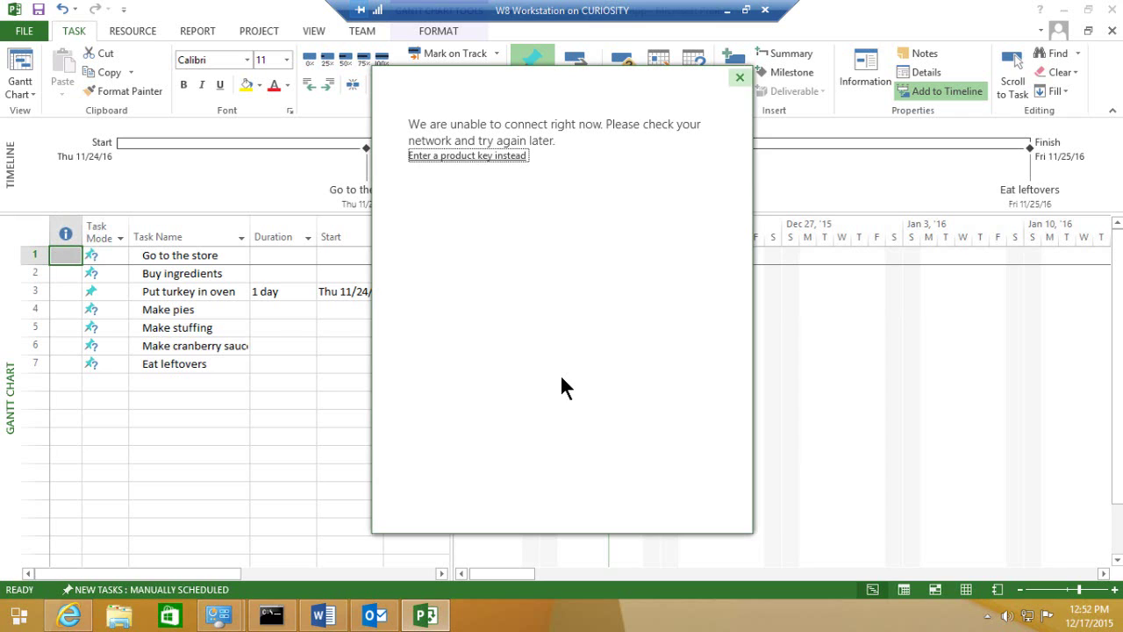
pyautogui.press('Escape')
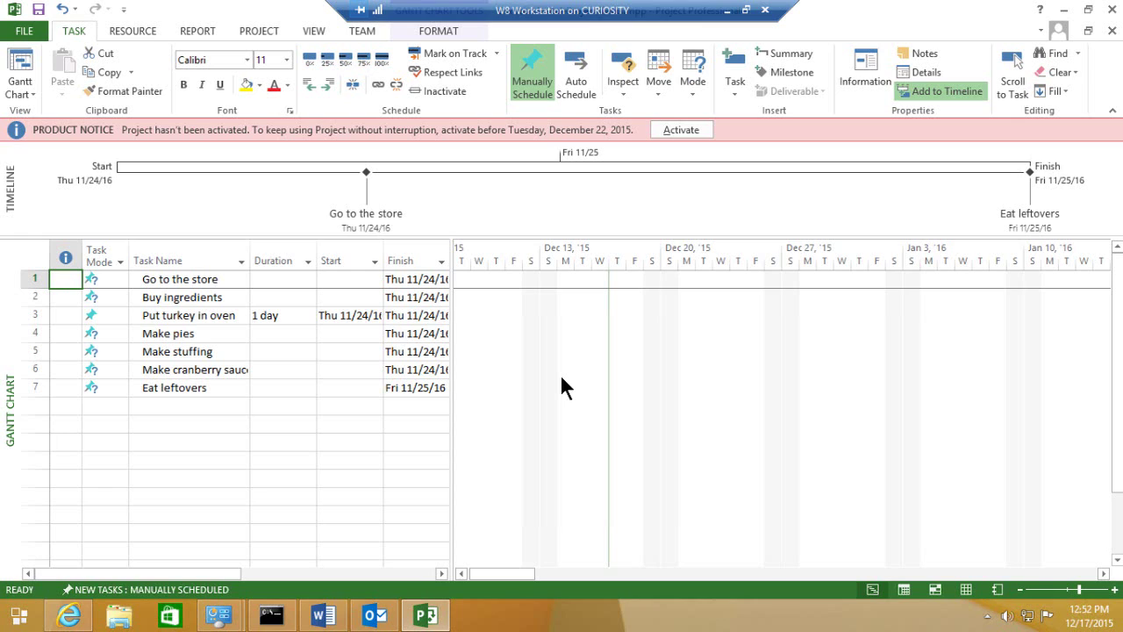
# Set Put turkey in oven and Make pies to manual scheduling and indent them under Buy ingredients.
pyautogui.press('Down')
pyautogui.press('Down')
pyautogui.press('Down')
pyautogui.press('Right')
pyautogui.press('Right')
pyautogui.press('Right')
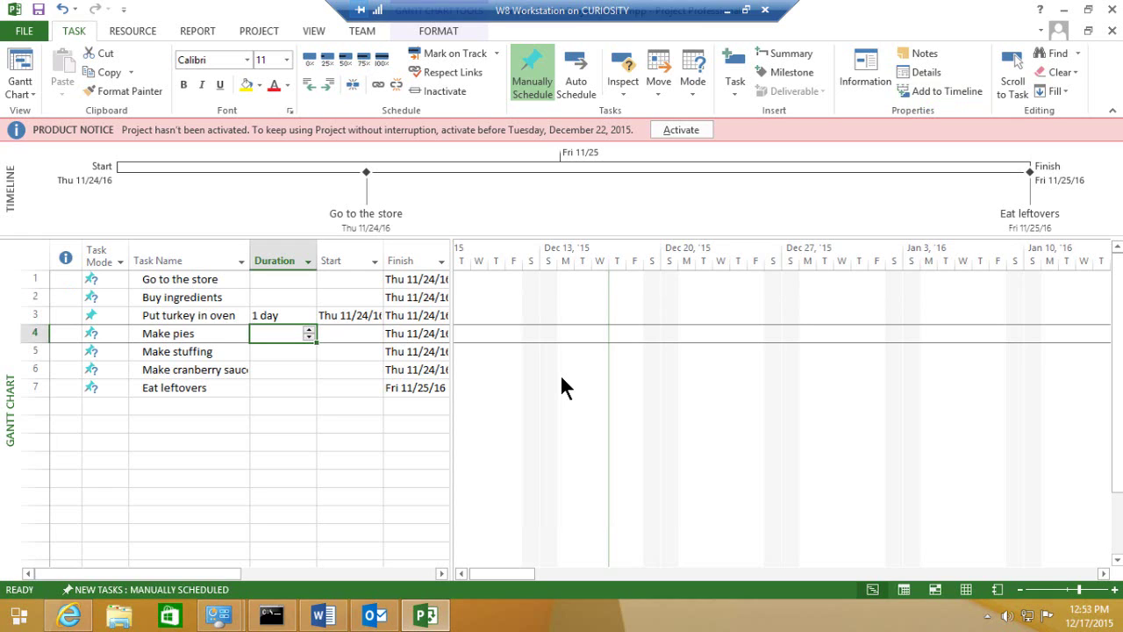
pyautogui.press('Up')
pyautogui.press('Left')
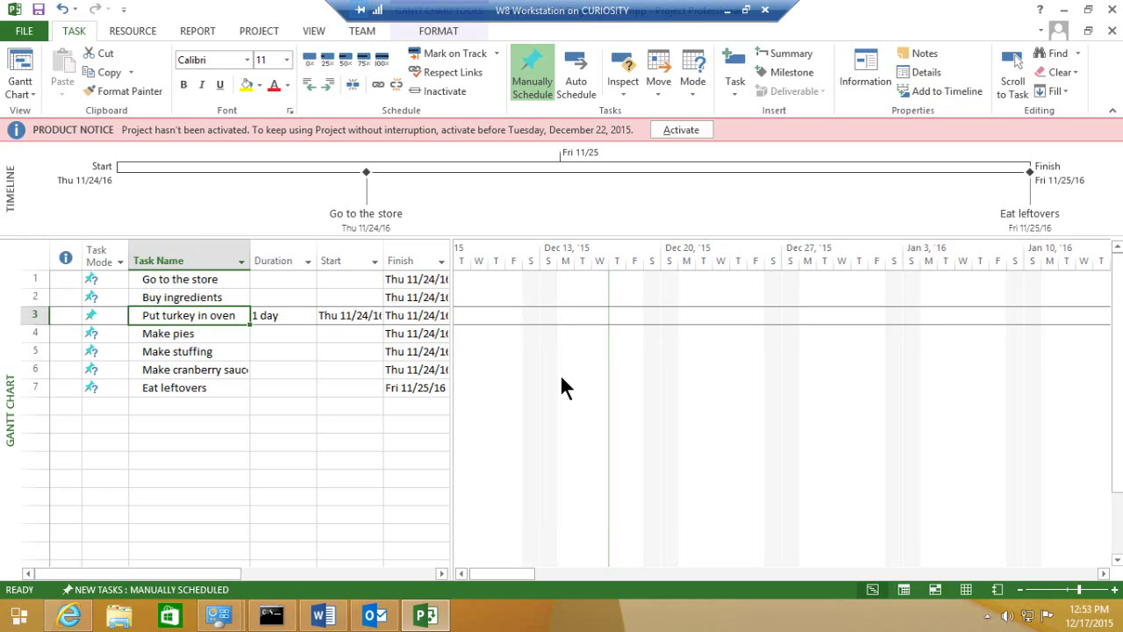
pyautogui.hotkey('shift', 'Down')
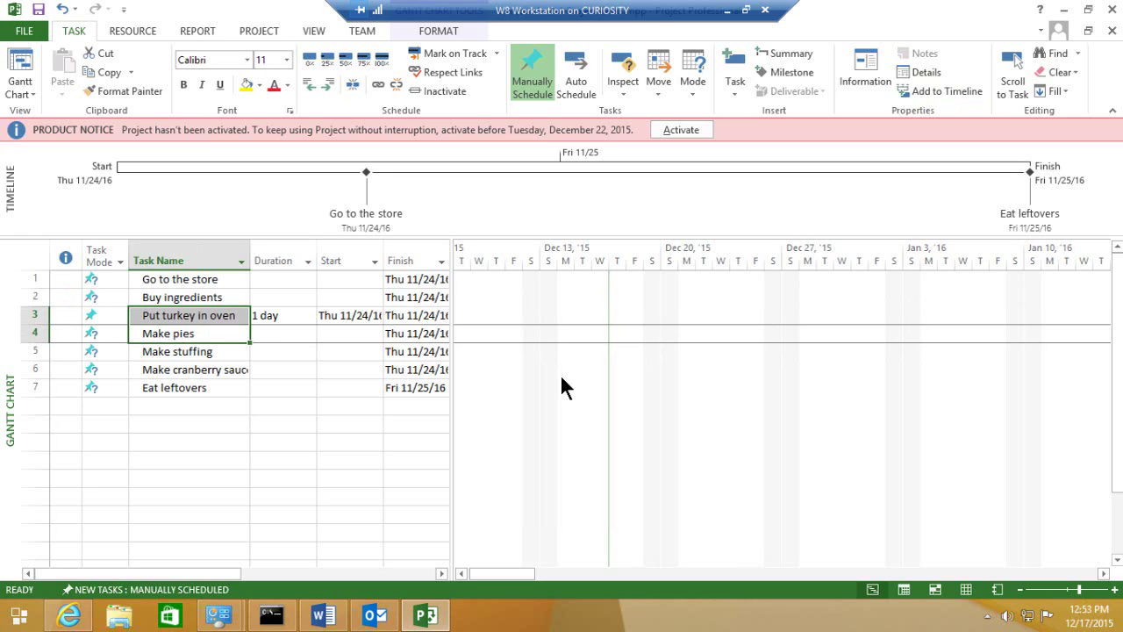
pyautogui.hotkey('shift', 'F10')
pyautogui.press('Down')
pyautogui.press('Down')
pyautogui.press('Down')
pyautogui.press('Down')
pyautogui.press('Down')
pyautogui.press('Down')
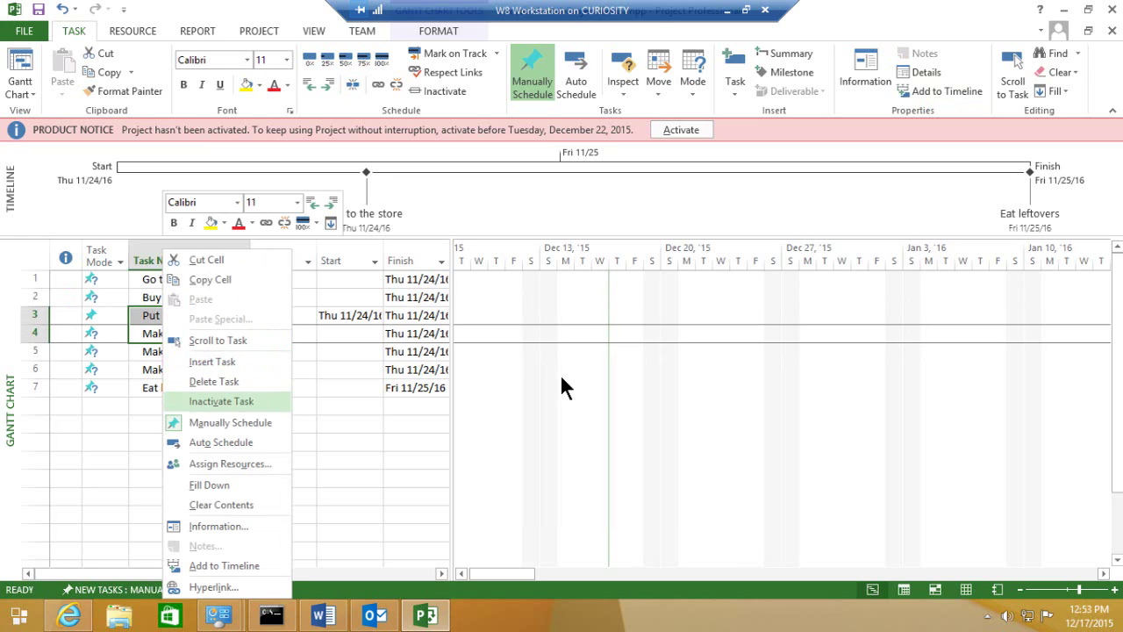
pyautogui.press('Down')
pyautogui.press('Down')
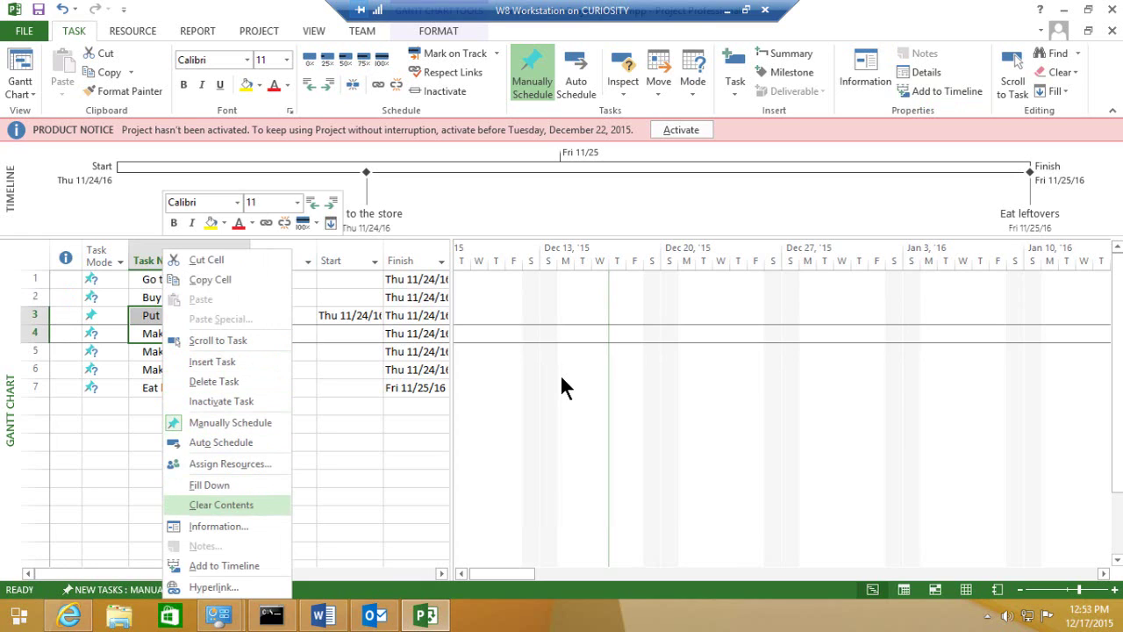
pyautogui.press('Up')
pyautogui.press('Up')
pyautogui.press('Up')
pyautogui.press('Up')
pyautogui.press('Down')
pyautogui.press('Up')
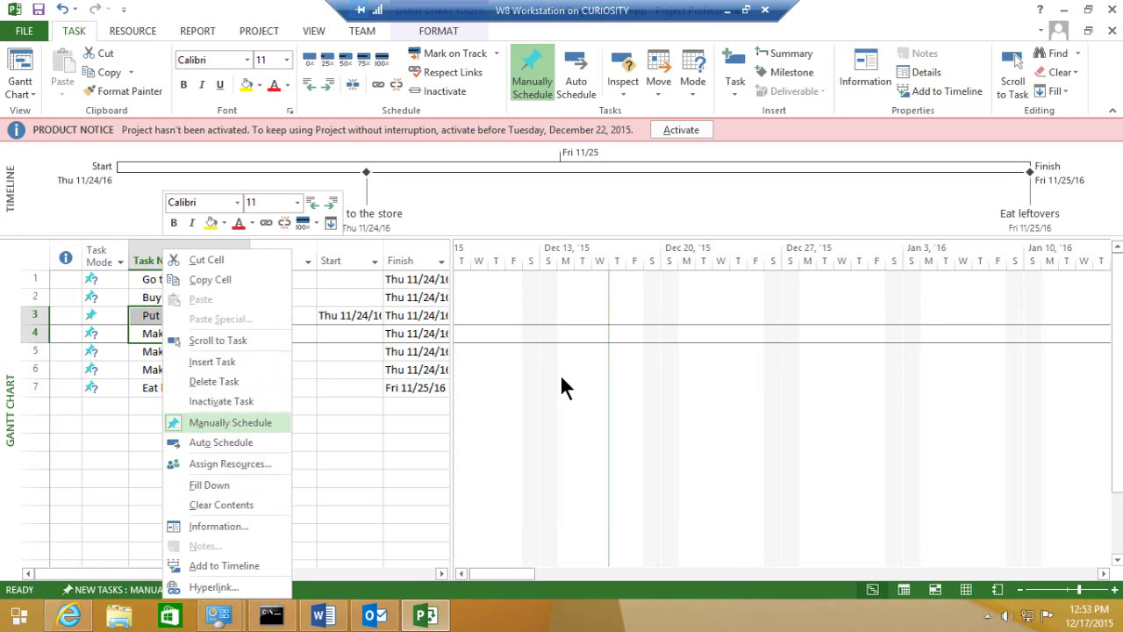
pyautogui.press('Return')
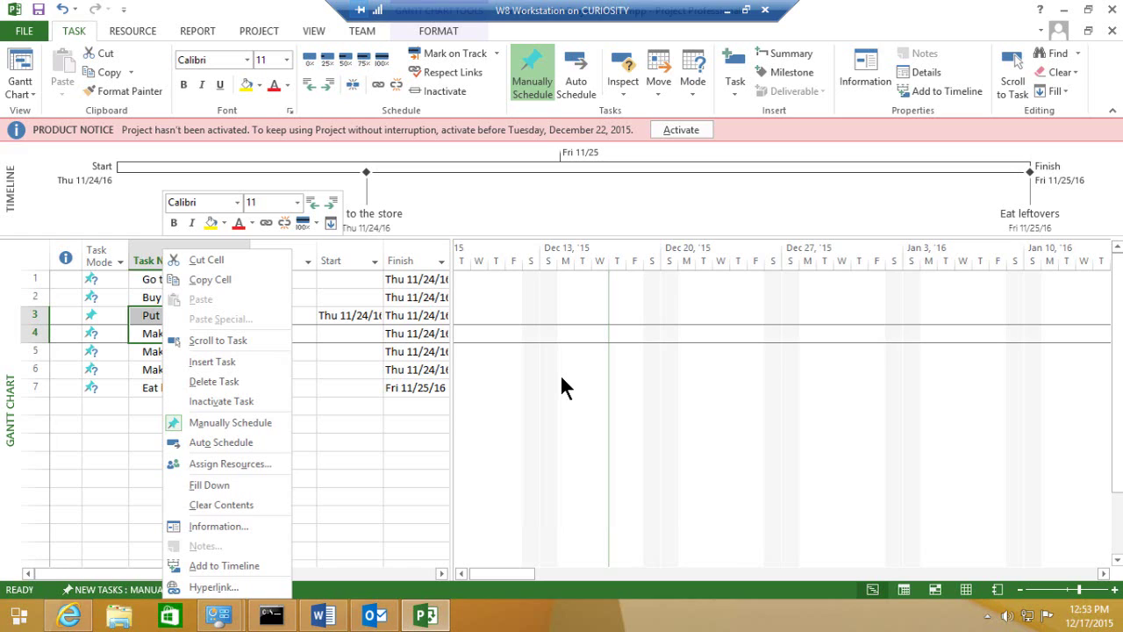
pyautogui.hotkey('alt', 'shift', 'Right')
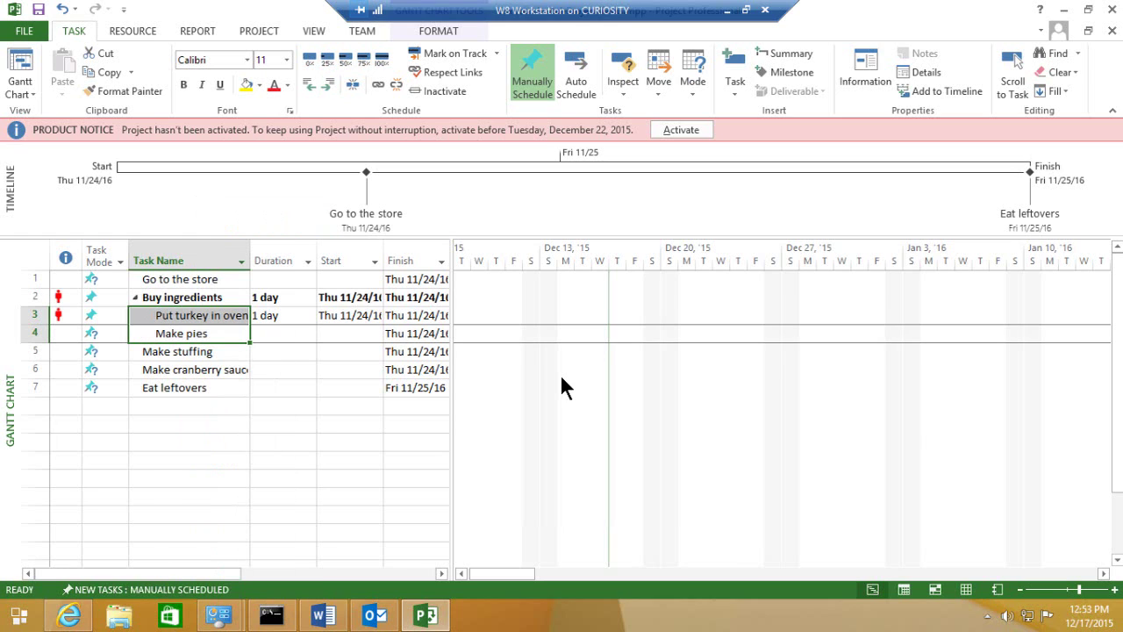
# Indent Make cranberry sauce and Eat leftovers under Make stuffing.
pyautogui.press('Down')
pyautogui.press('Down')
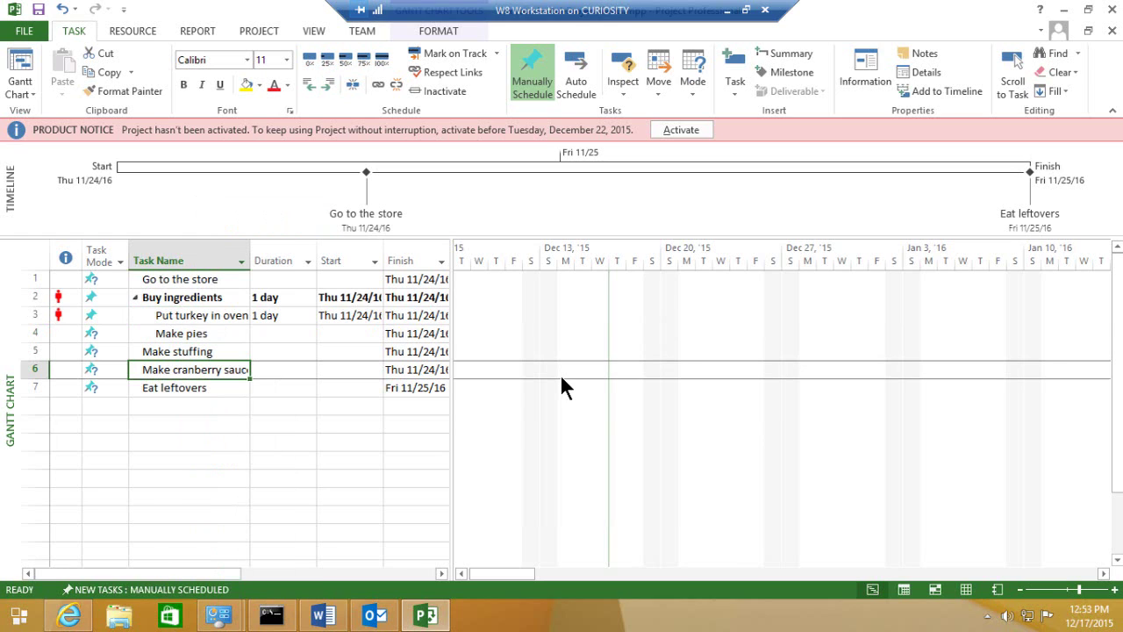
pyautogui.hotkey('shift', 'Down')
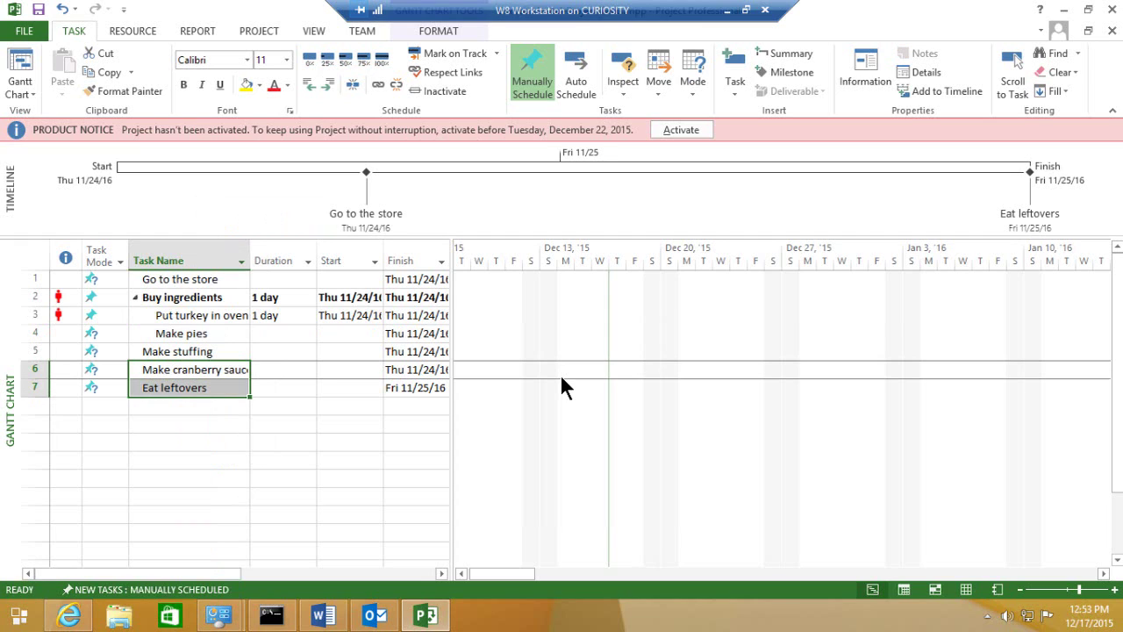
pyautogui.hotkey('alt', 'shift', 'Right')
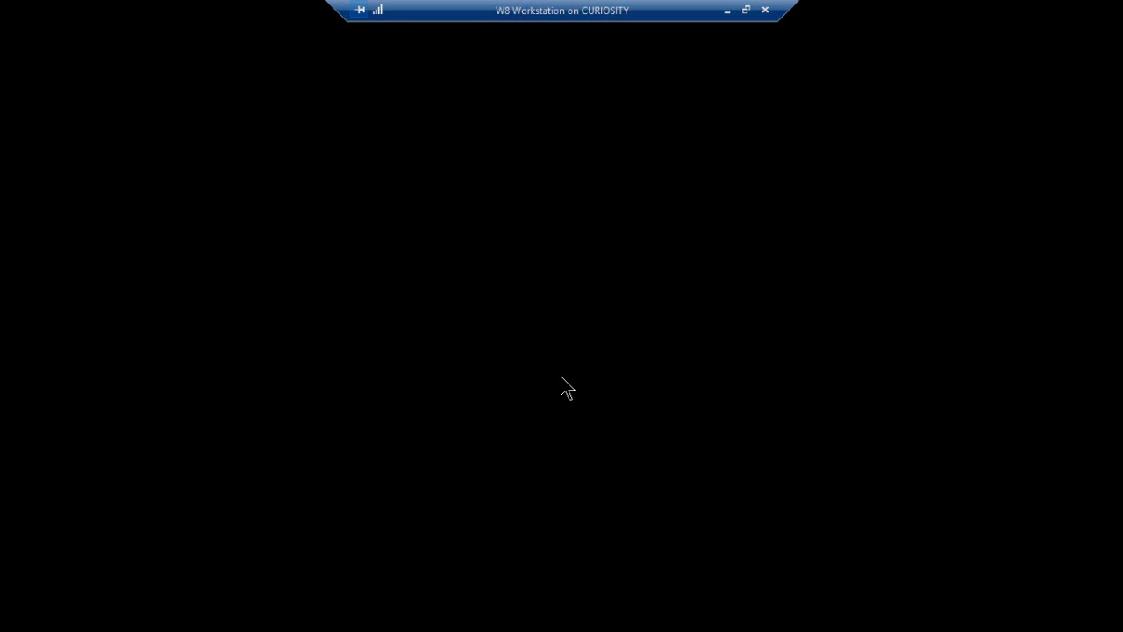
# Sign back in as administrator with the account password, then switch back to PowerPoint.
pyautogui.press('Return')
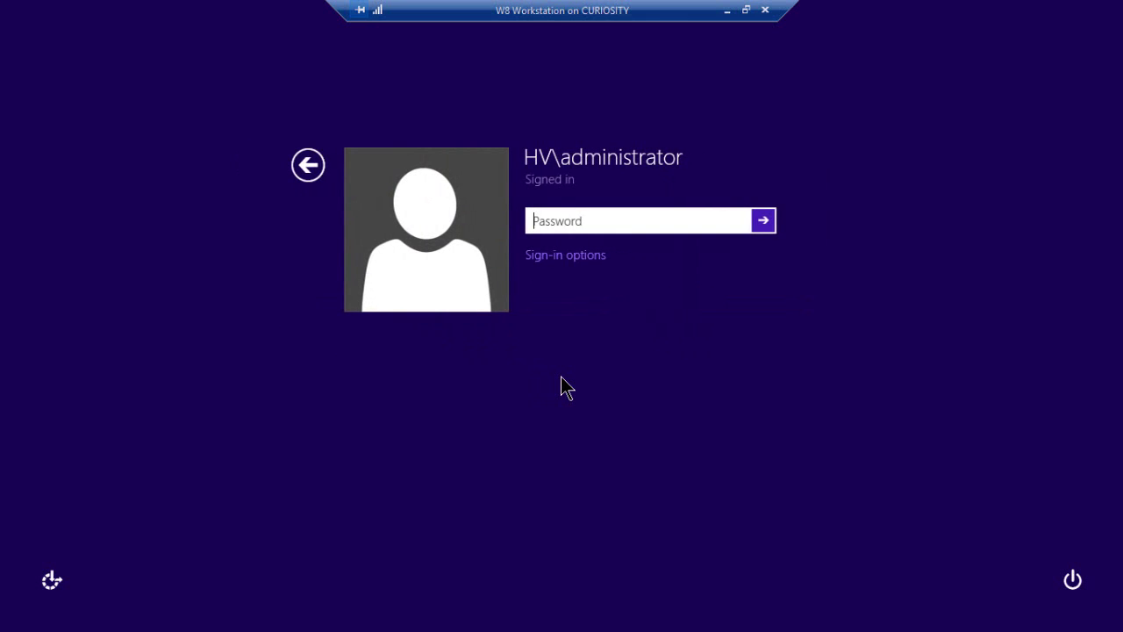
pyautogui.write('pa')
pyautogui.press('BackSpace')
pyautogui.press('BackSpace')
pyautogui.press('Return')
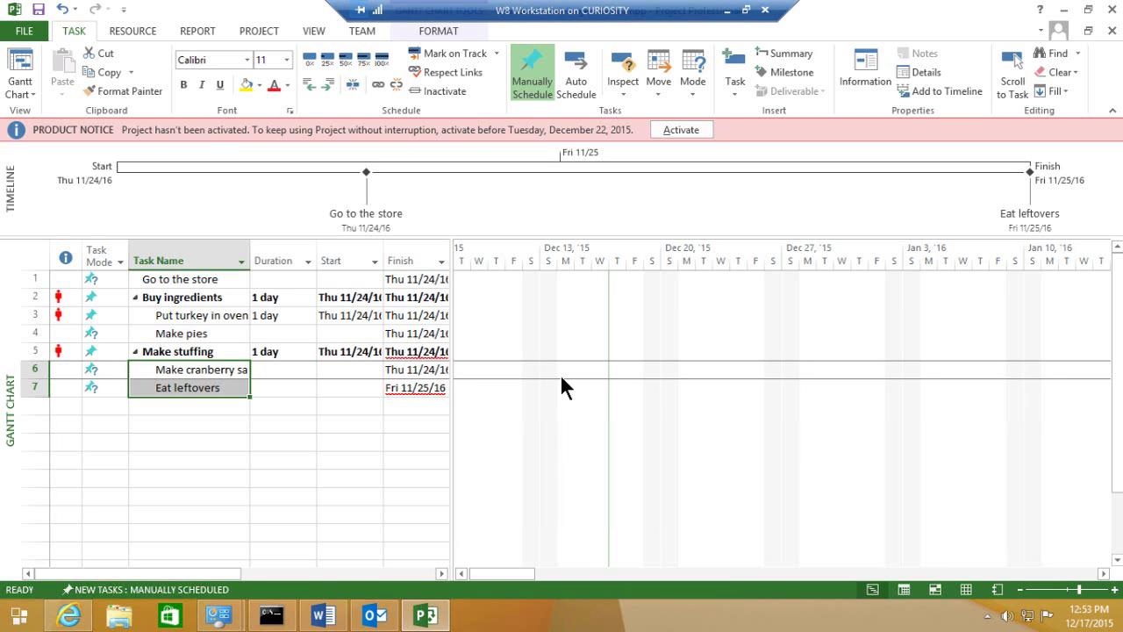
pyautogui.hotkey('alt', 'Tab')
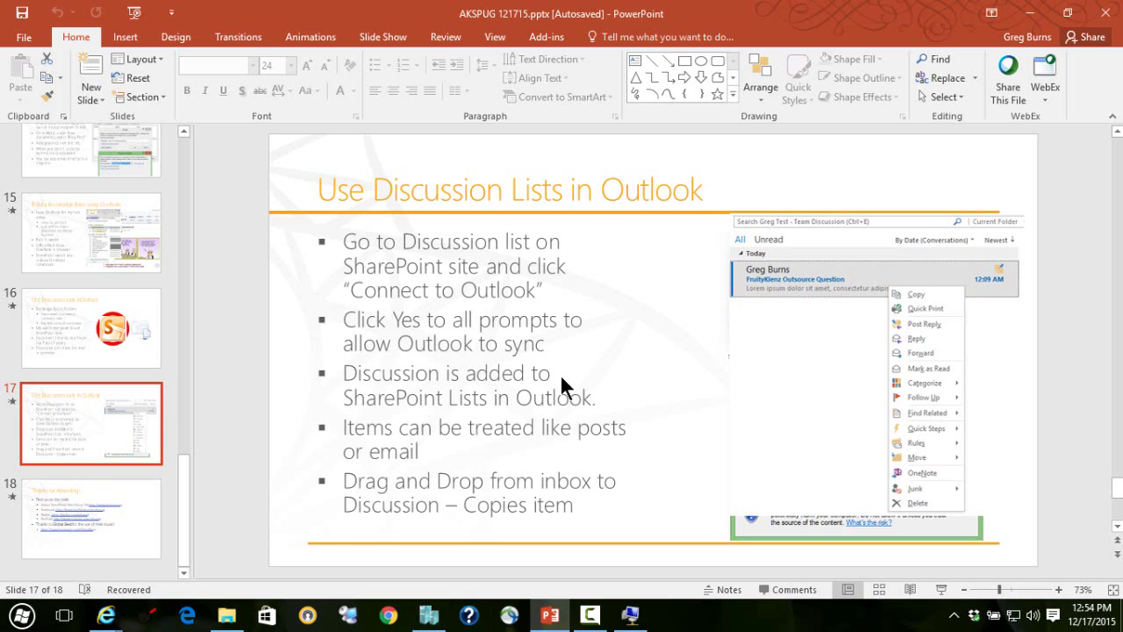
pyautogui.hotkey('alt', 'Tab')
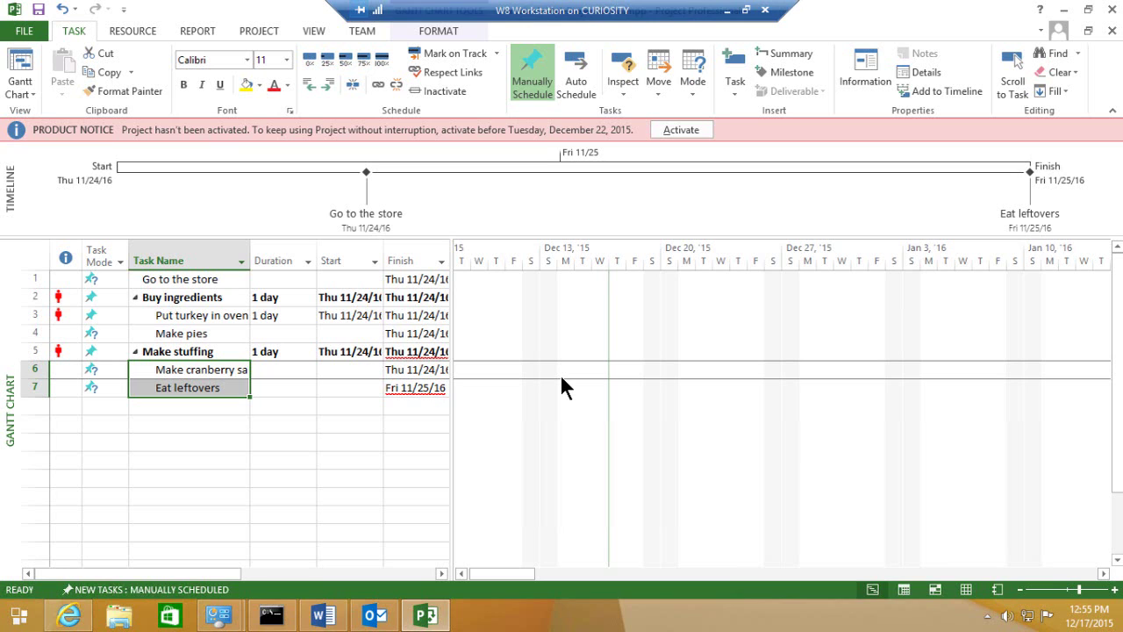
pyautogui.hotkey('alt', 'Tab')
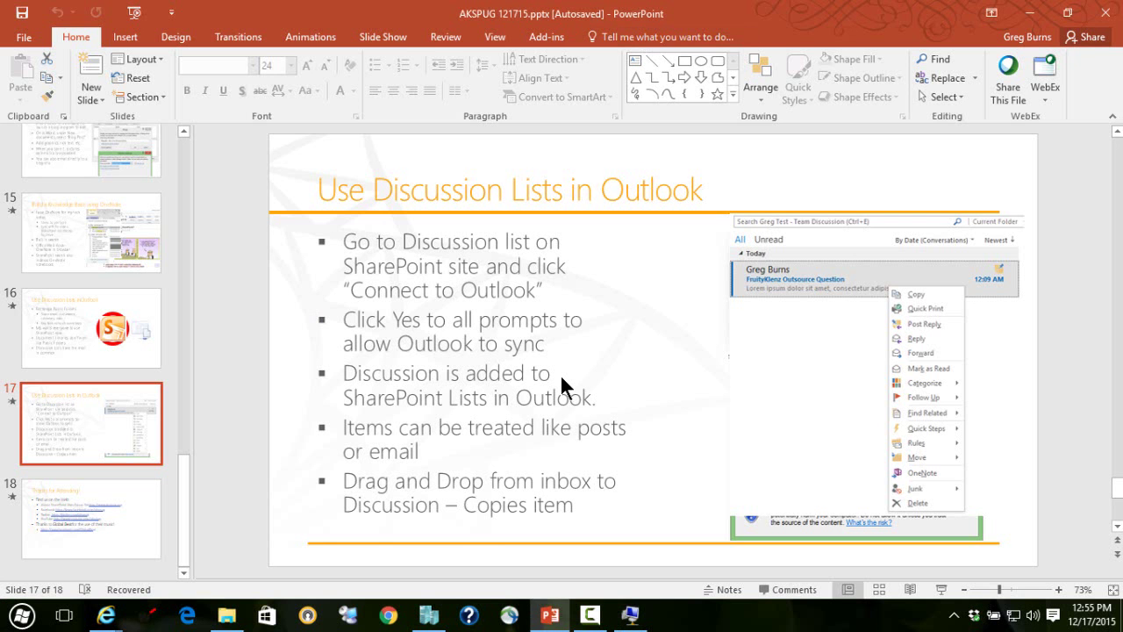